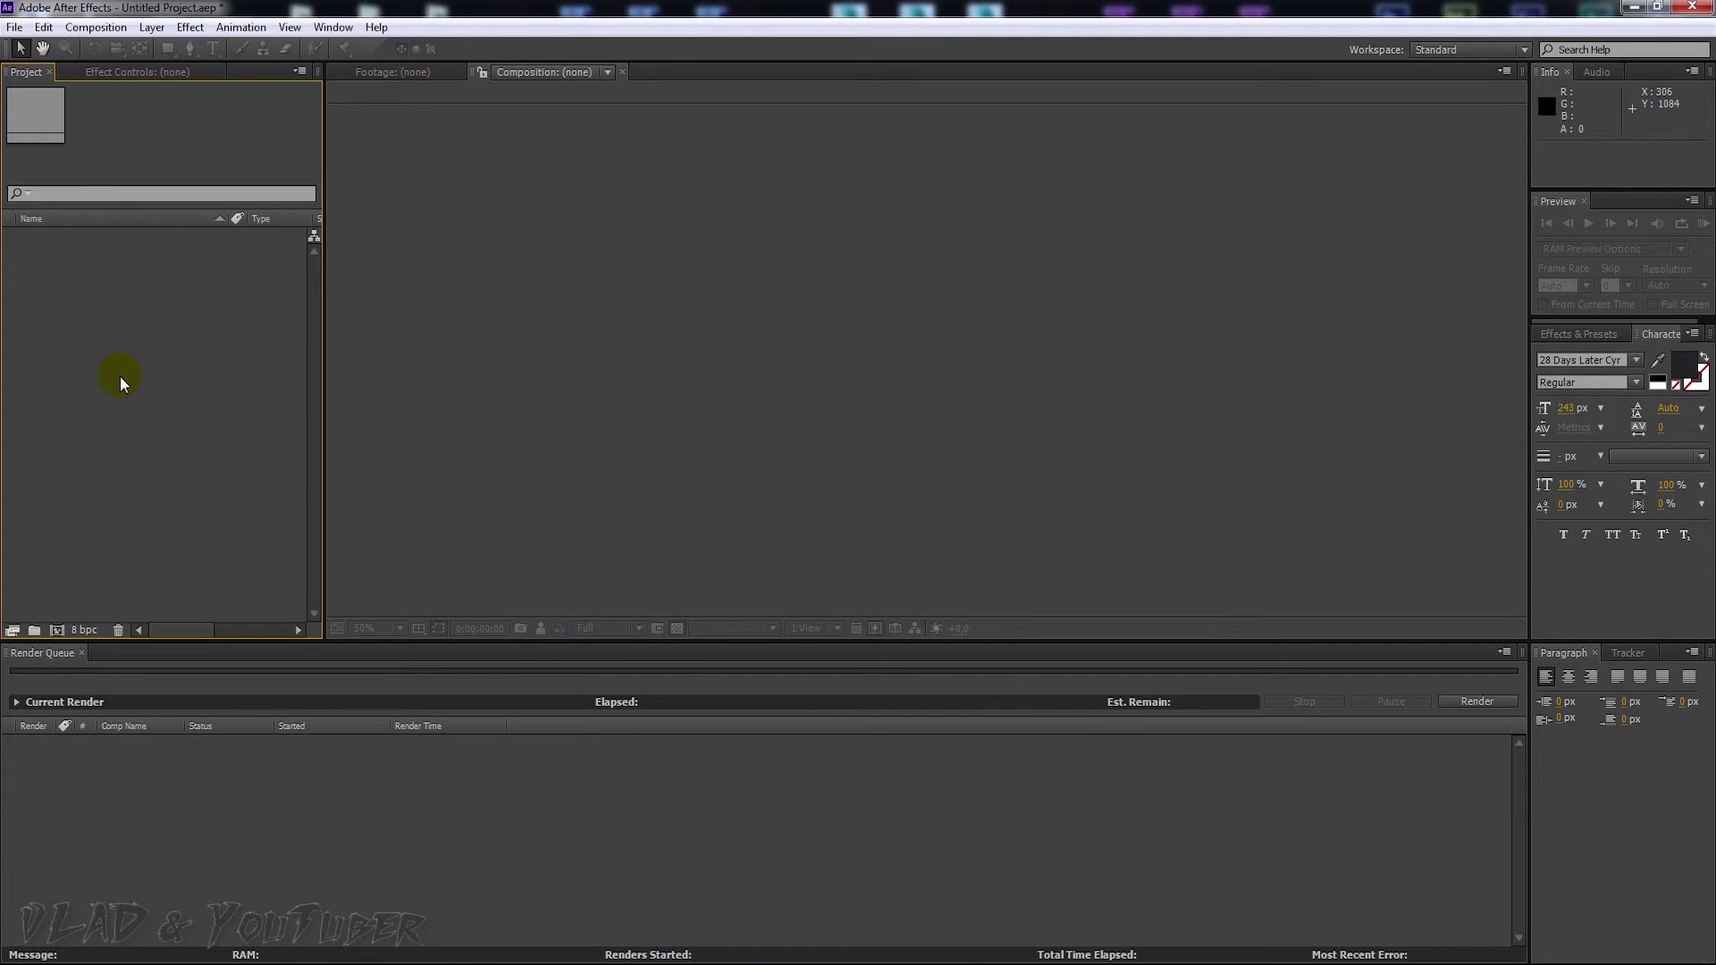
- Import Стол.mp4 into the project and build the Стол composition from it
right_click(103, 378)
mouse_move(153, 454)
left_click(357, 451)
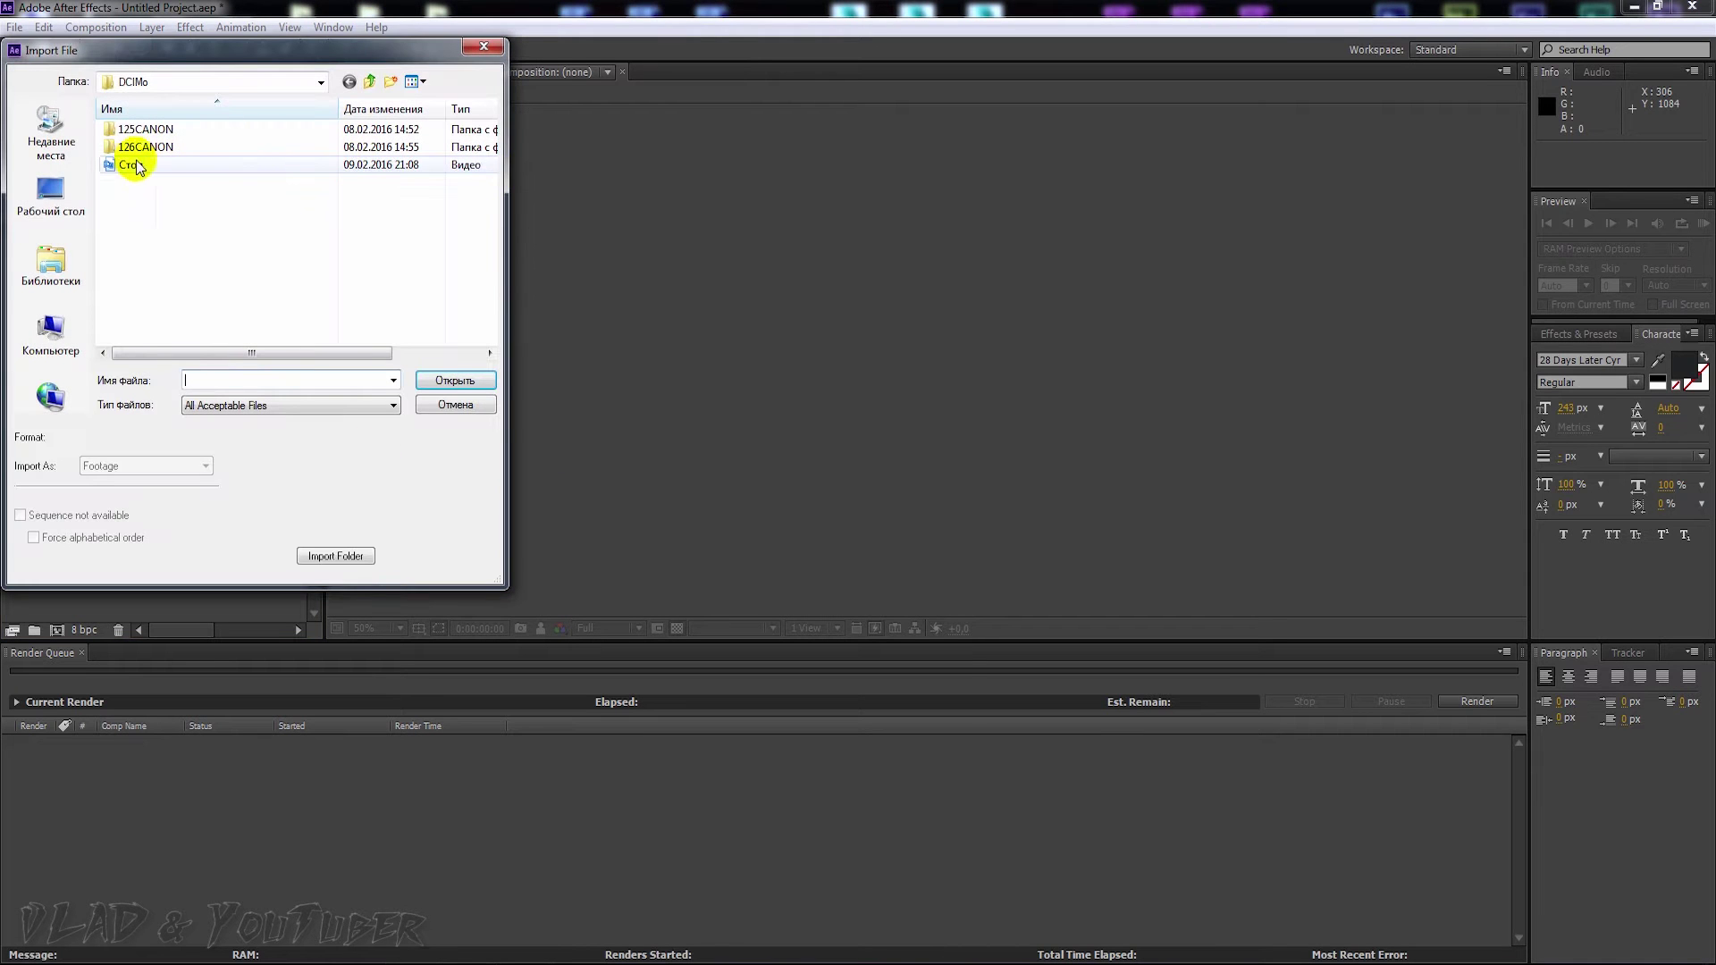
left_click(139, 167)
left_click(453, 381)
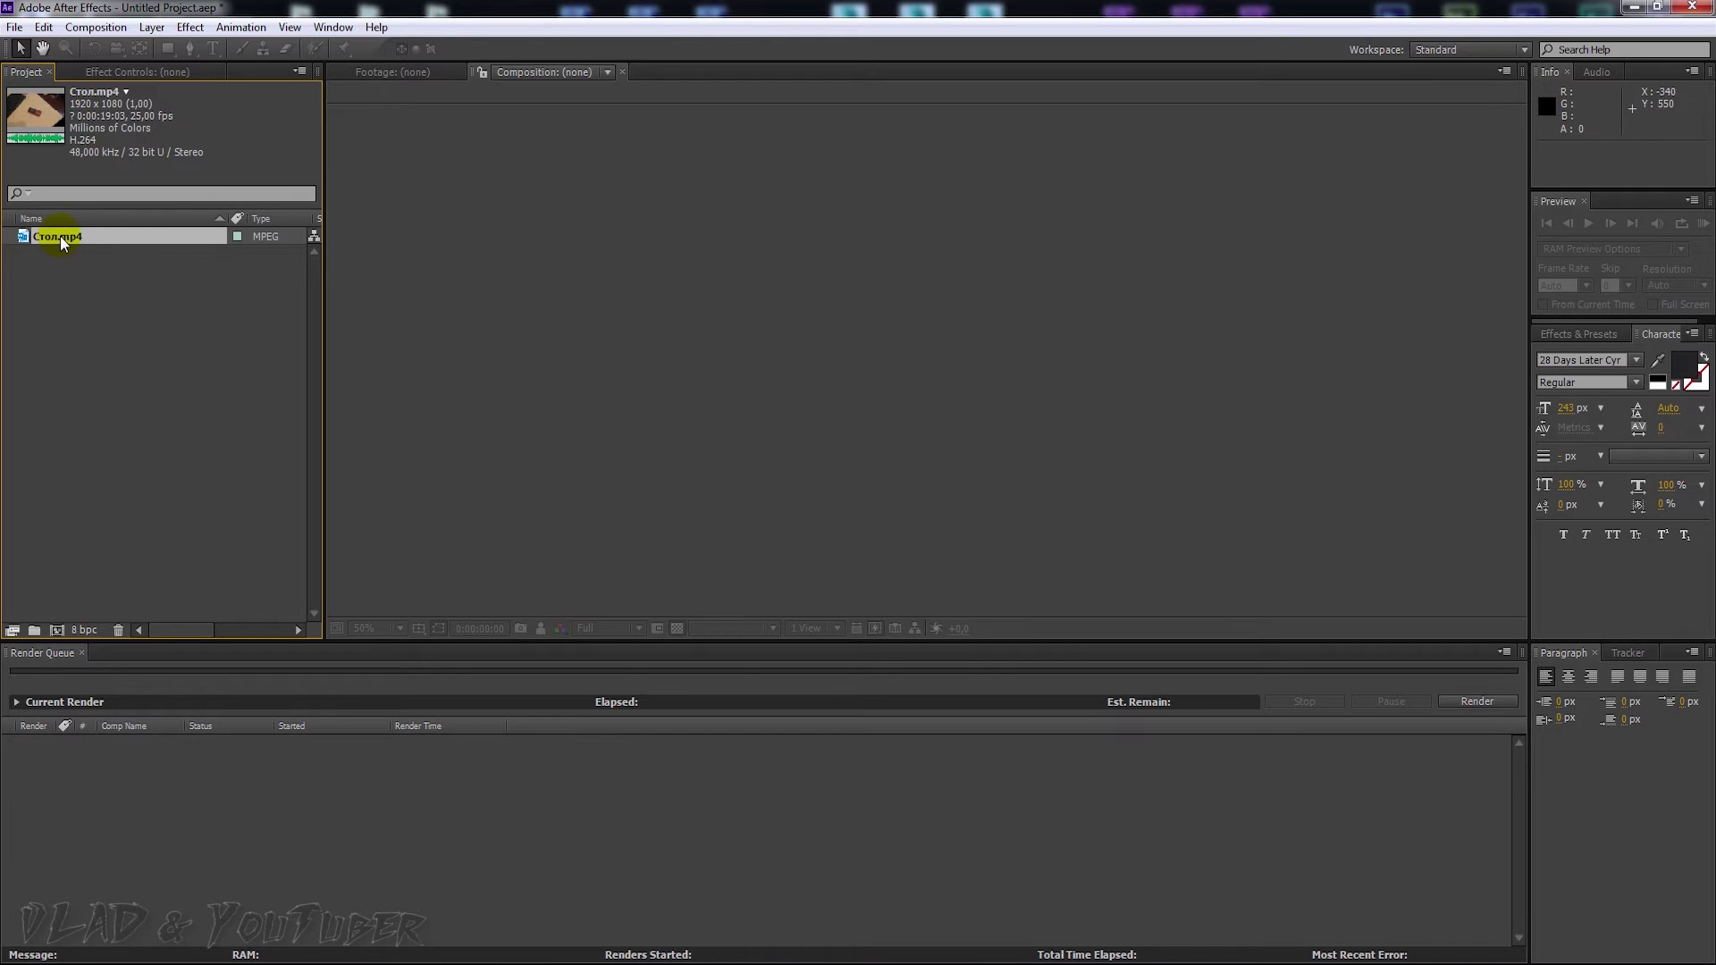
left_click_drag(61, 238, 56, 631)
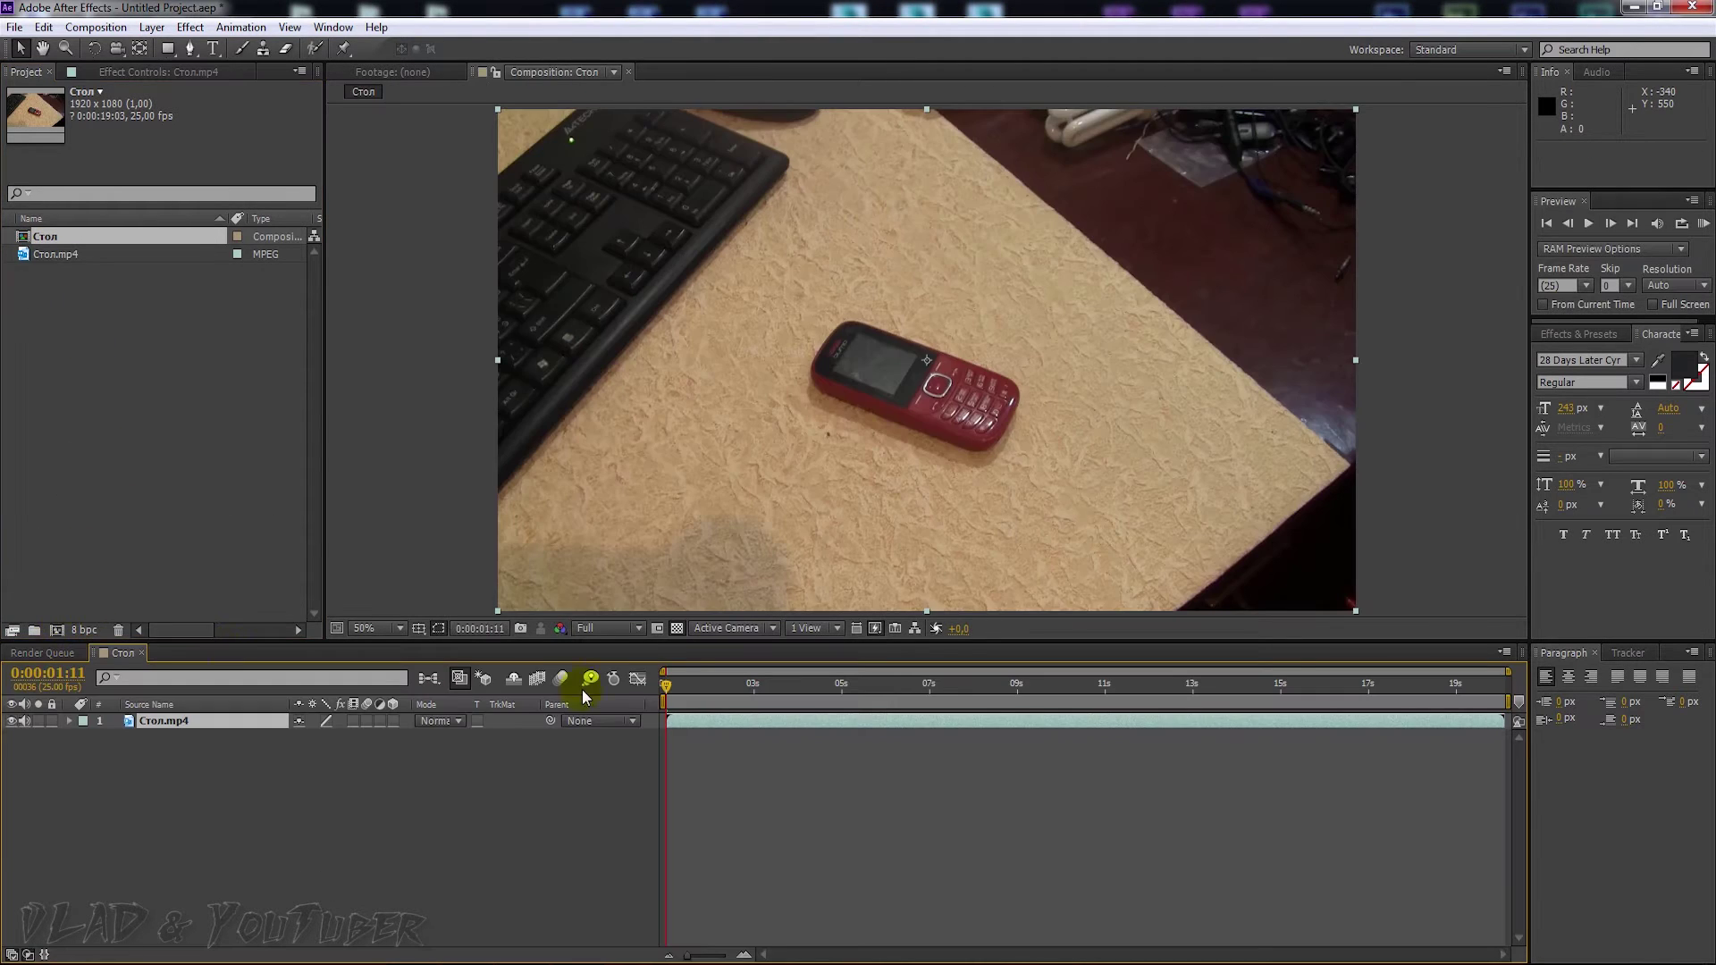
- Duplicate the Стол.mp4 layer with Ctrl+D, leaving the top copy selected
left_click_drag(690, 686, 665, 687)
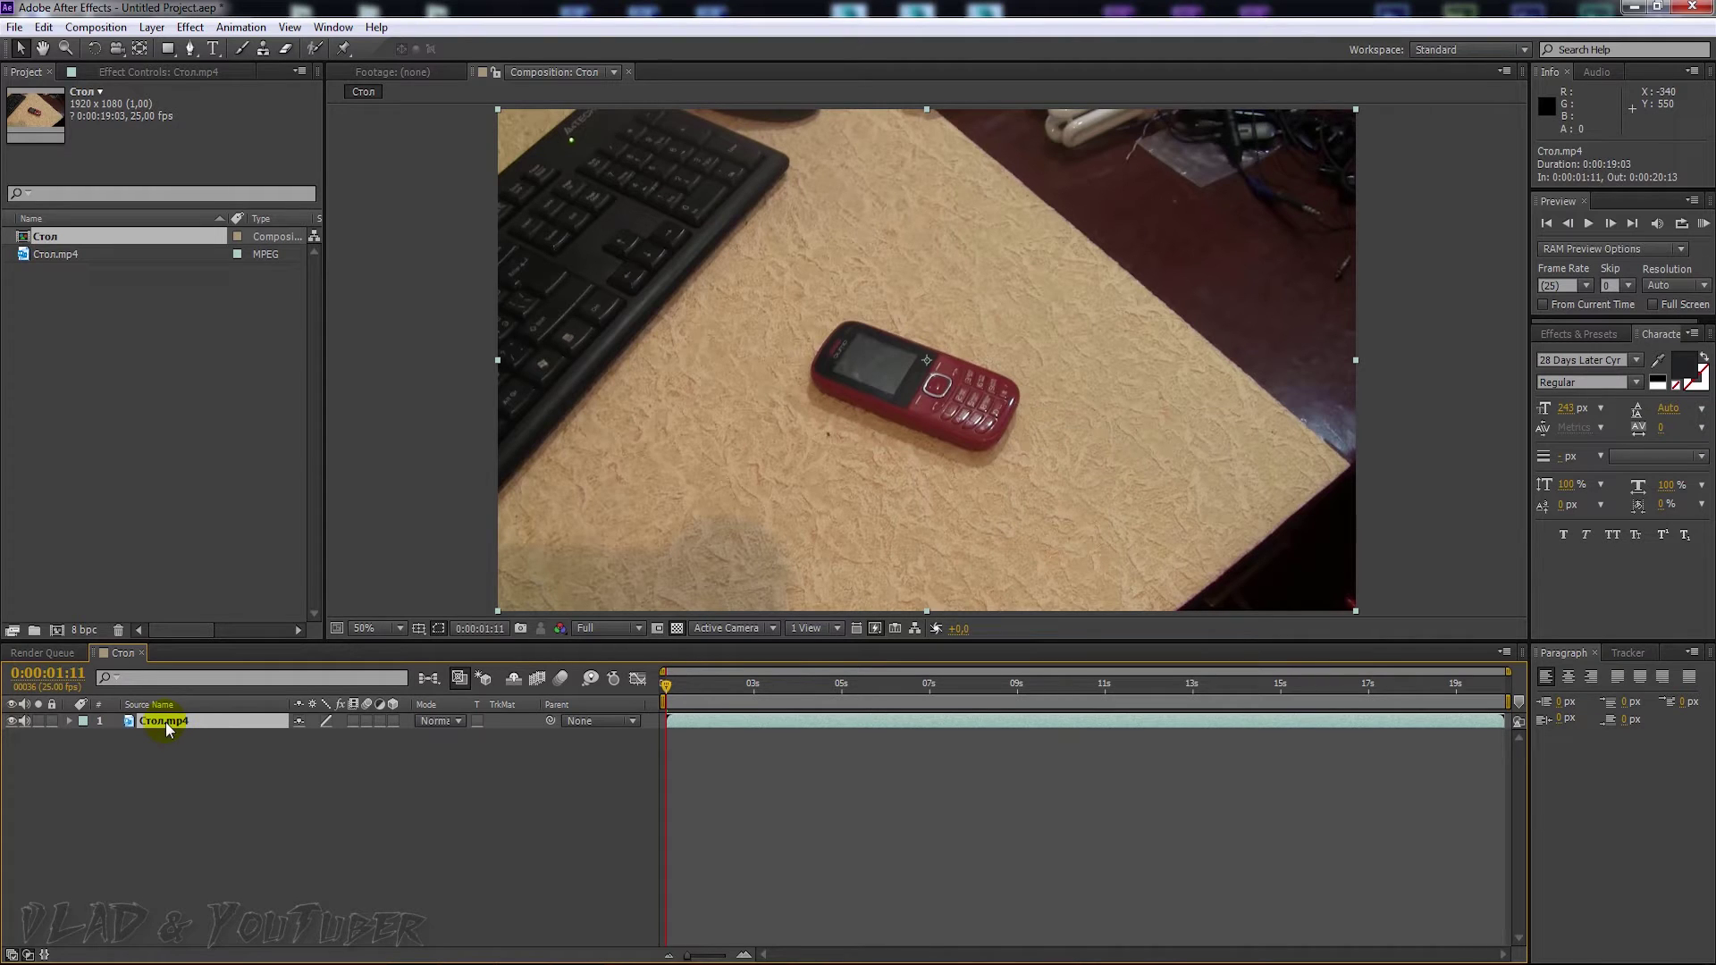
key("ctrl+d")
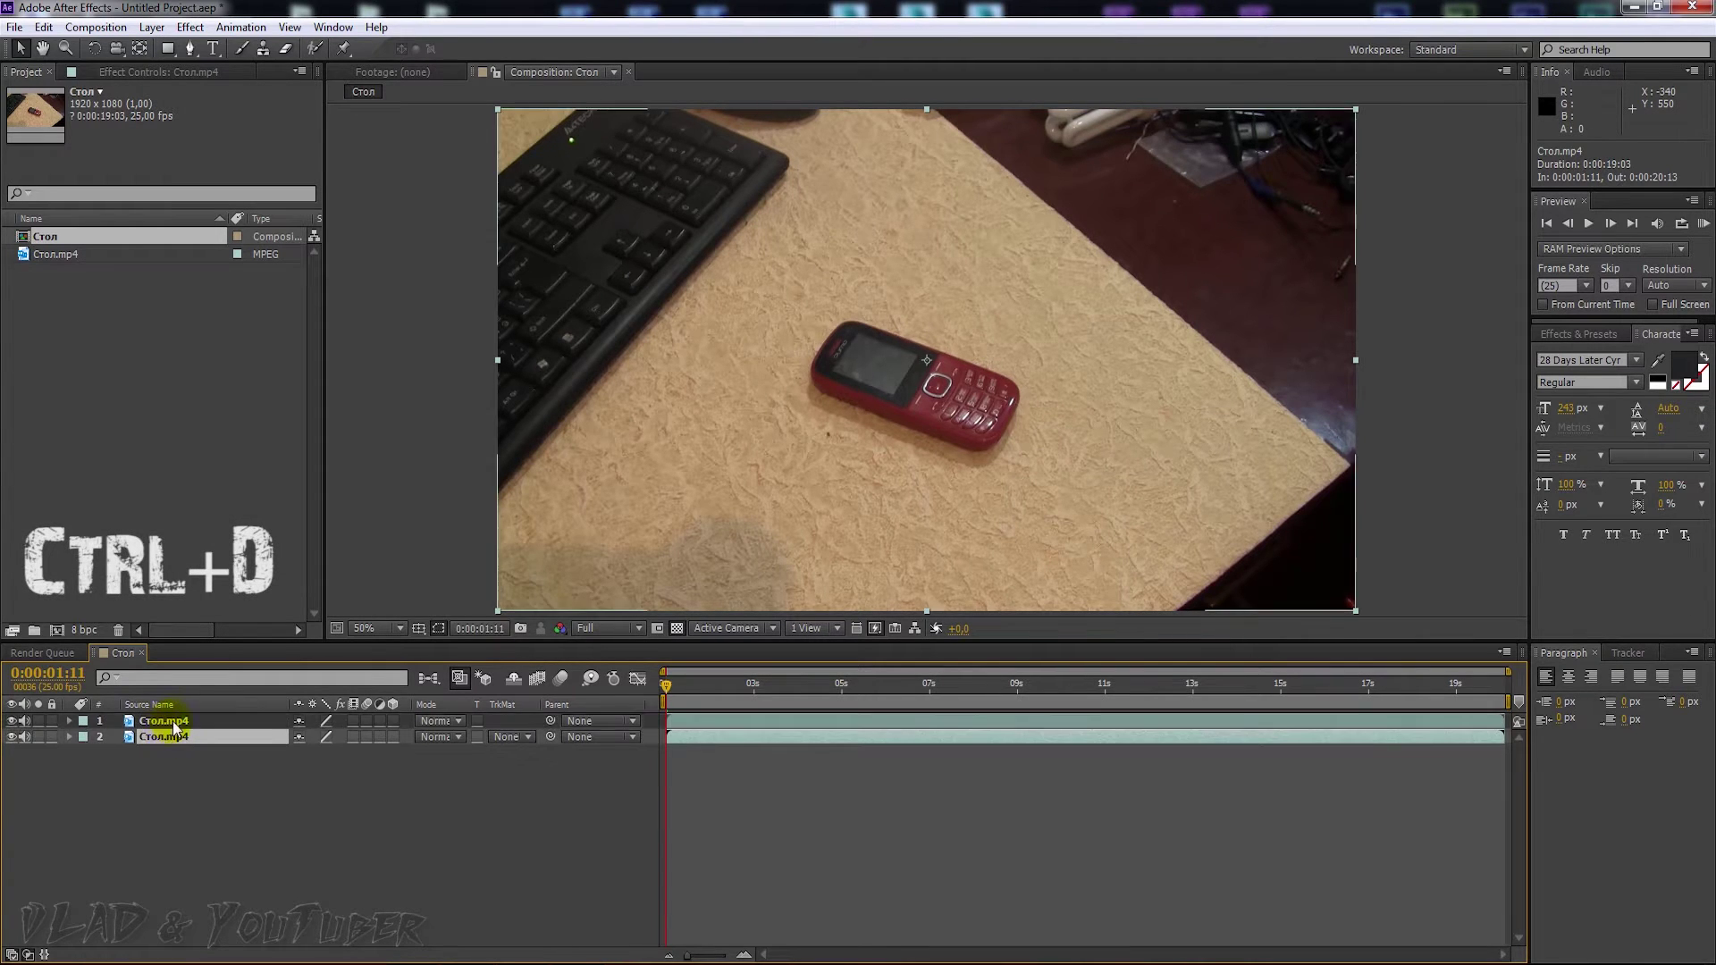
left_click(172, 733)
left_click(168, 721)
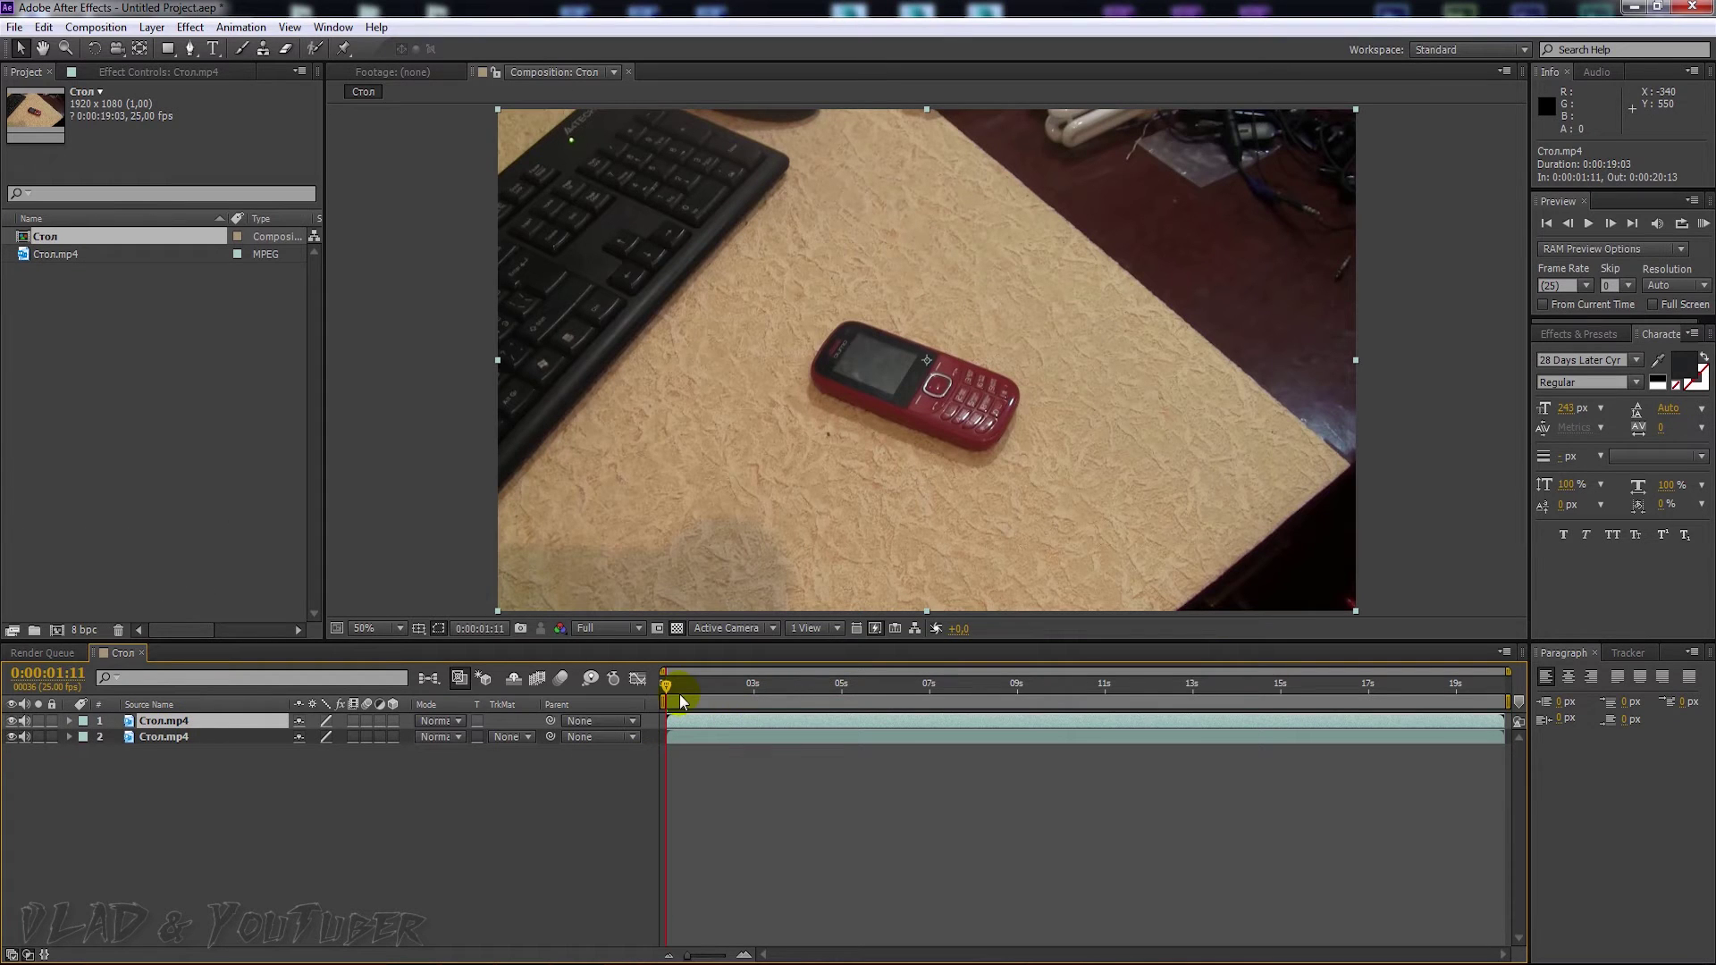
- Trim the top Стол.mp4 layer so it ends around 6 seconds
left_click_drag(683, 684, 870, 695)
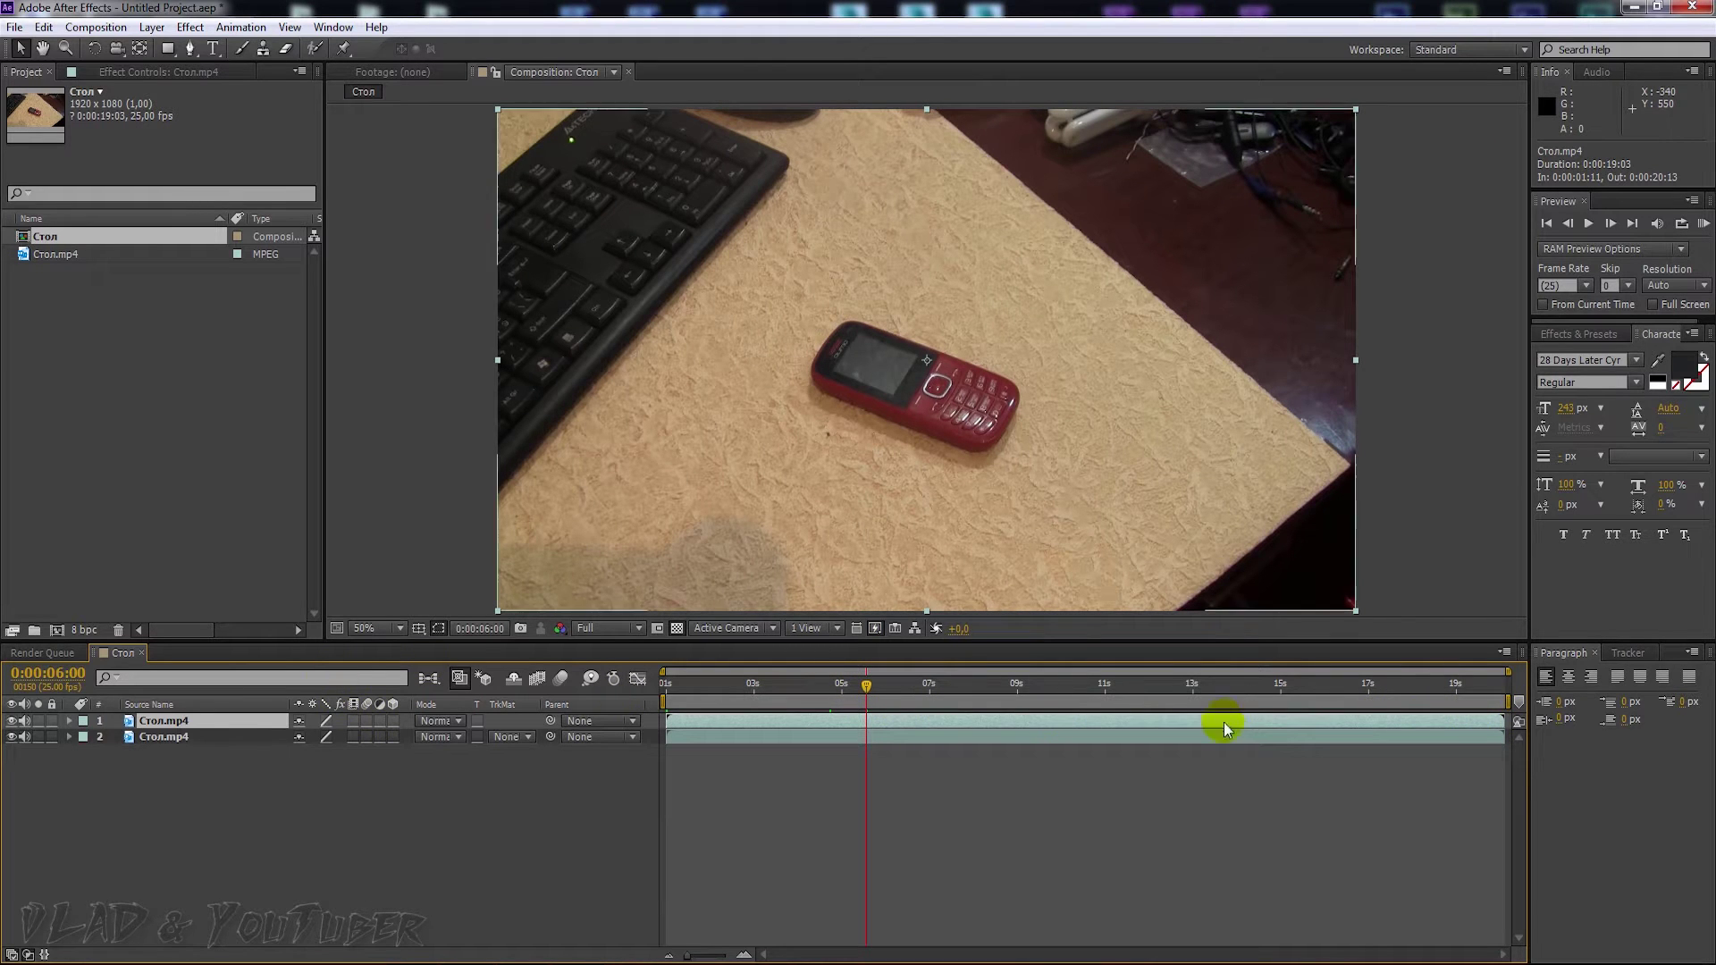
mouse_move(1438, 720)
left_mouse_down()
mouse_move(963, 688)
mouse_move(866, 699)
mouse_move(1011, 694)
left_mouse_up()
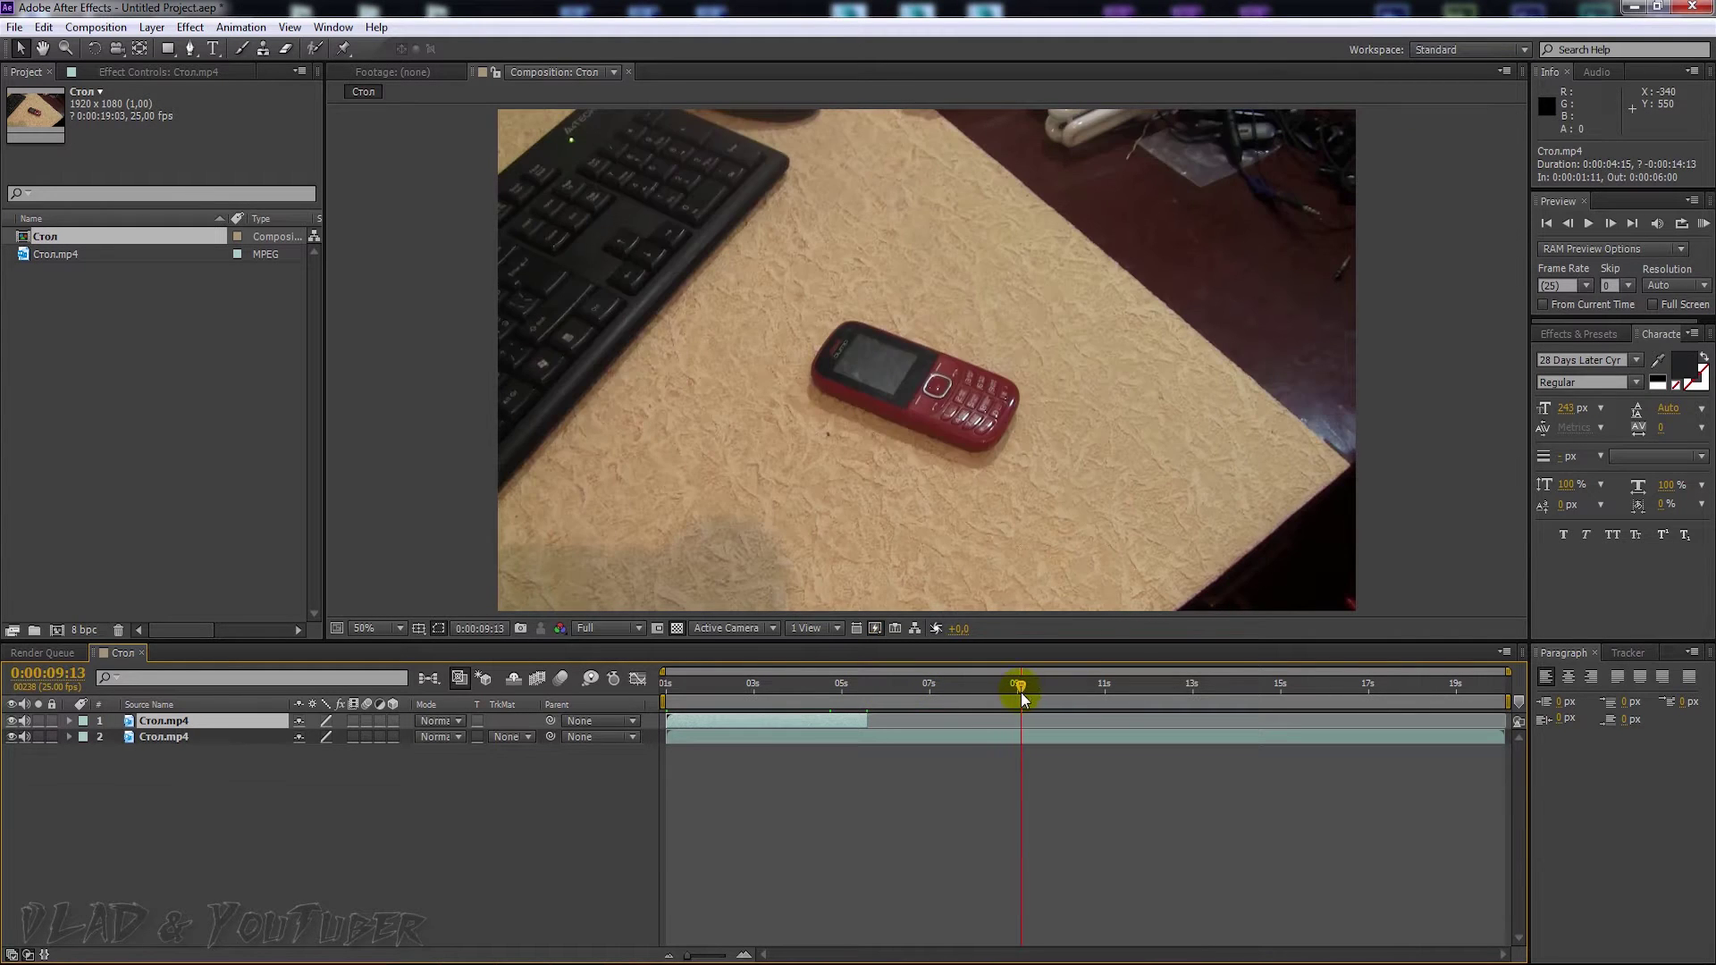
left_click_drag(1012, 694, 1276, 689)
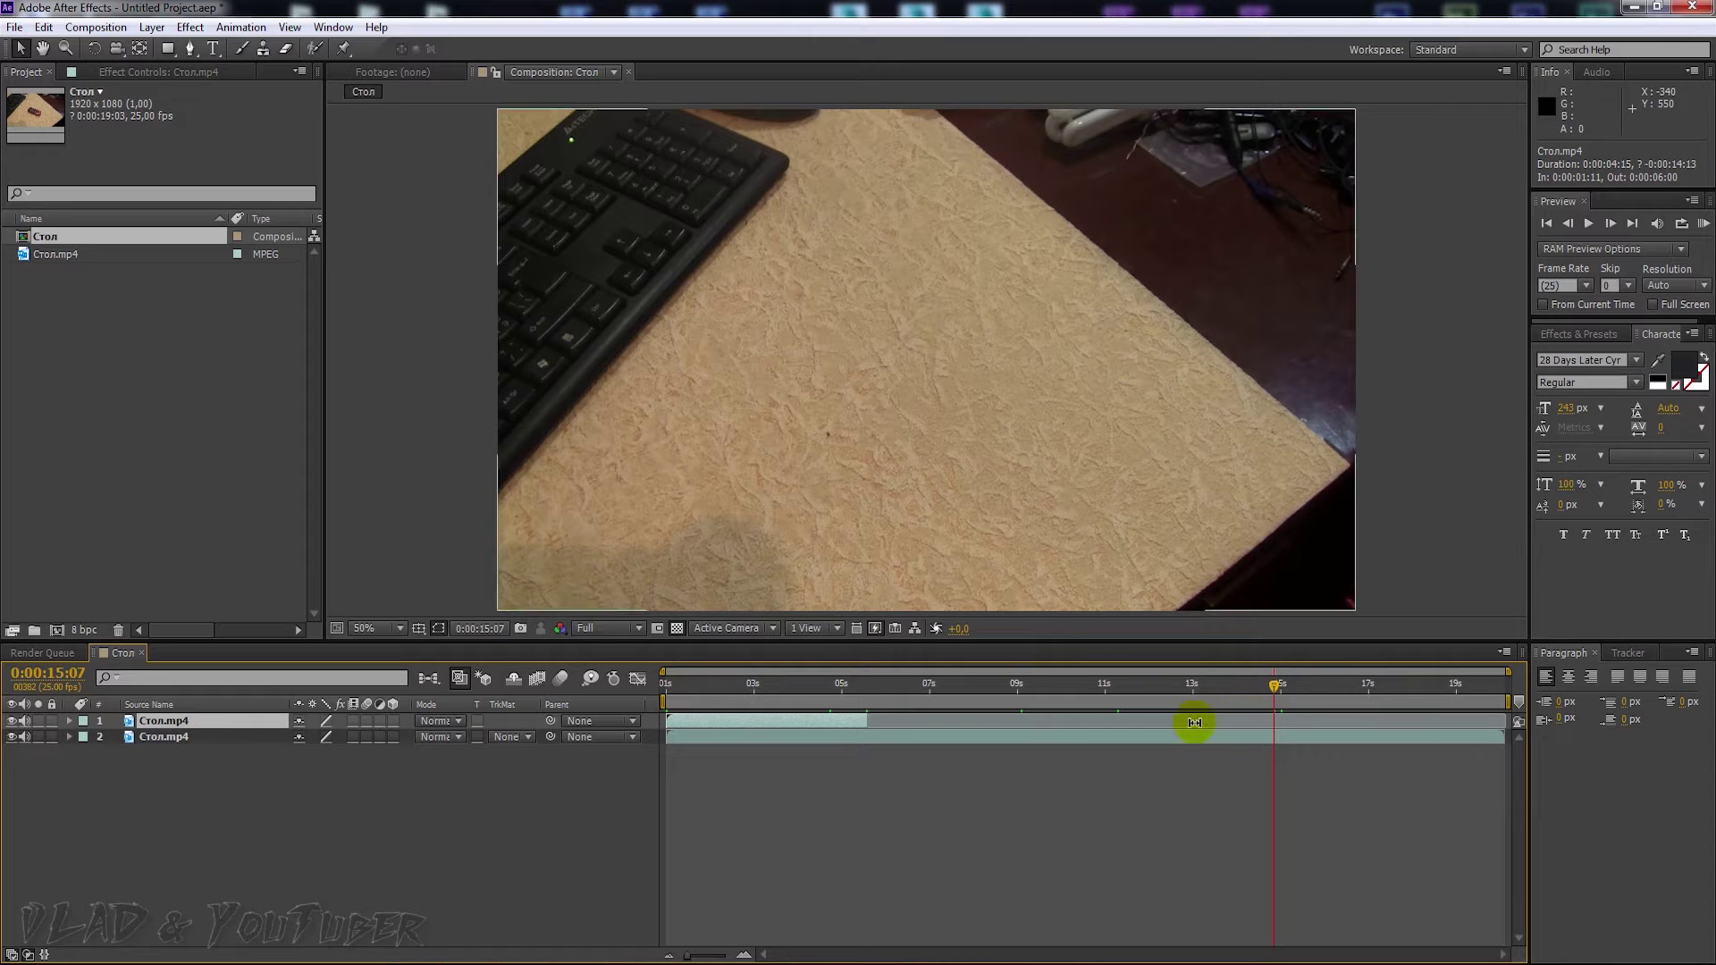
- Trim the second layer's start to later, phone-free footage beginning near 0:00:06:01
left_click(679, 741)
mouse_move(666, 737)
left_mouse_down()
mouse_move(1243, 730)
mouse_move(1275, 748)
mouse_move(969, 731)
left_mouse_up()
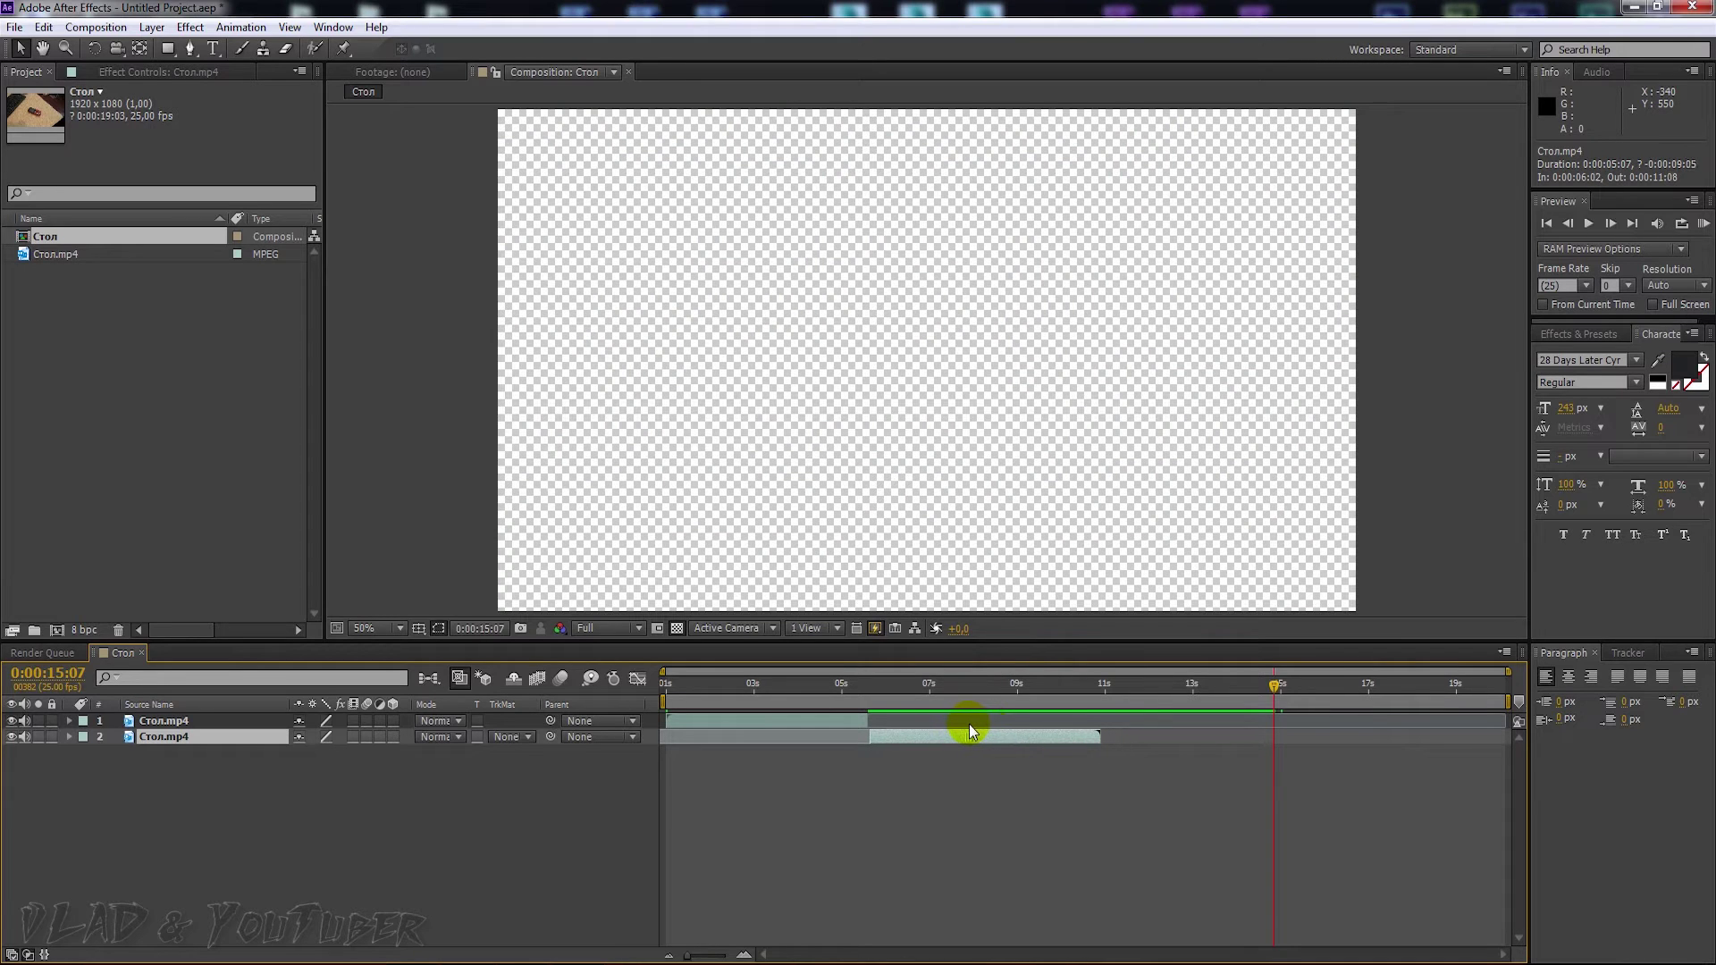
left_click(861, 688)
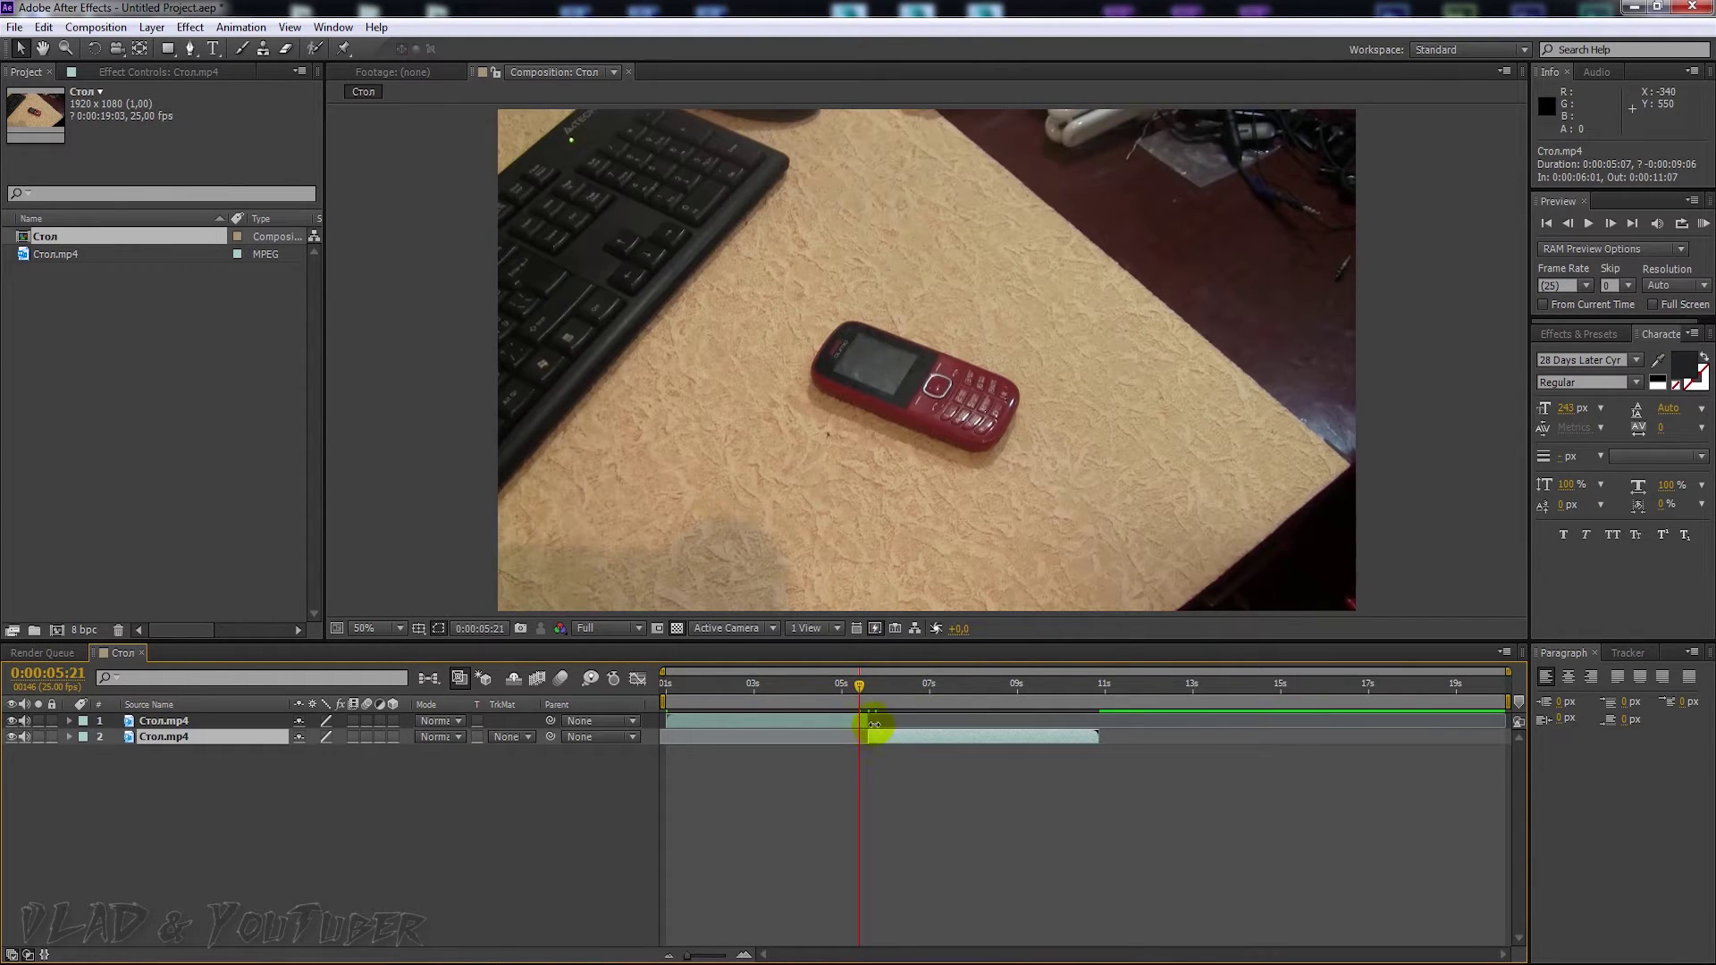
left_click_drag(865, 731, 871, 689)
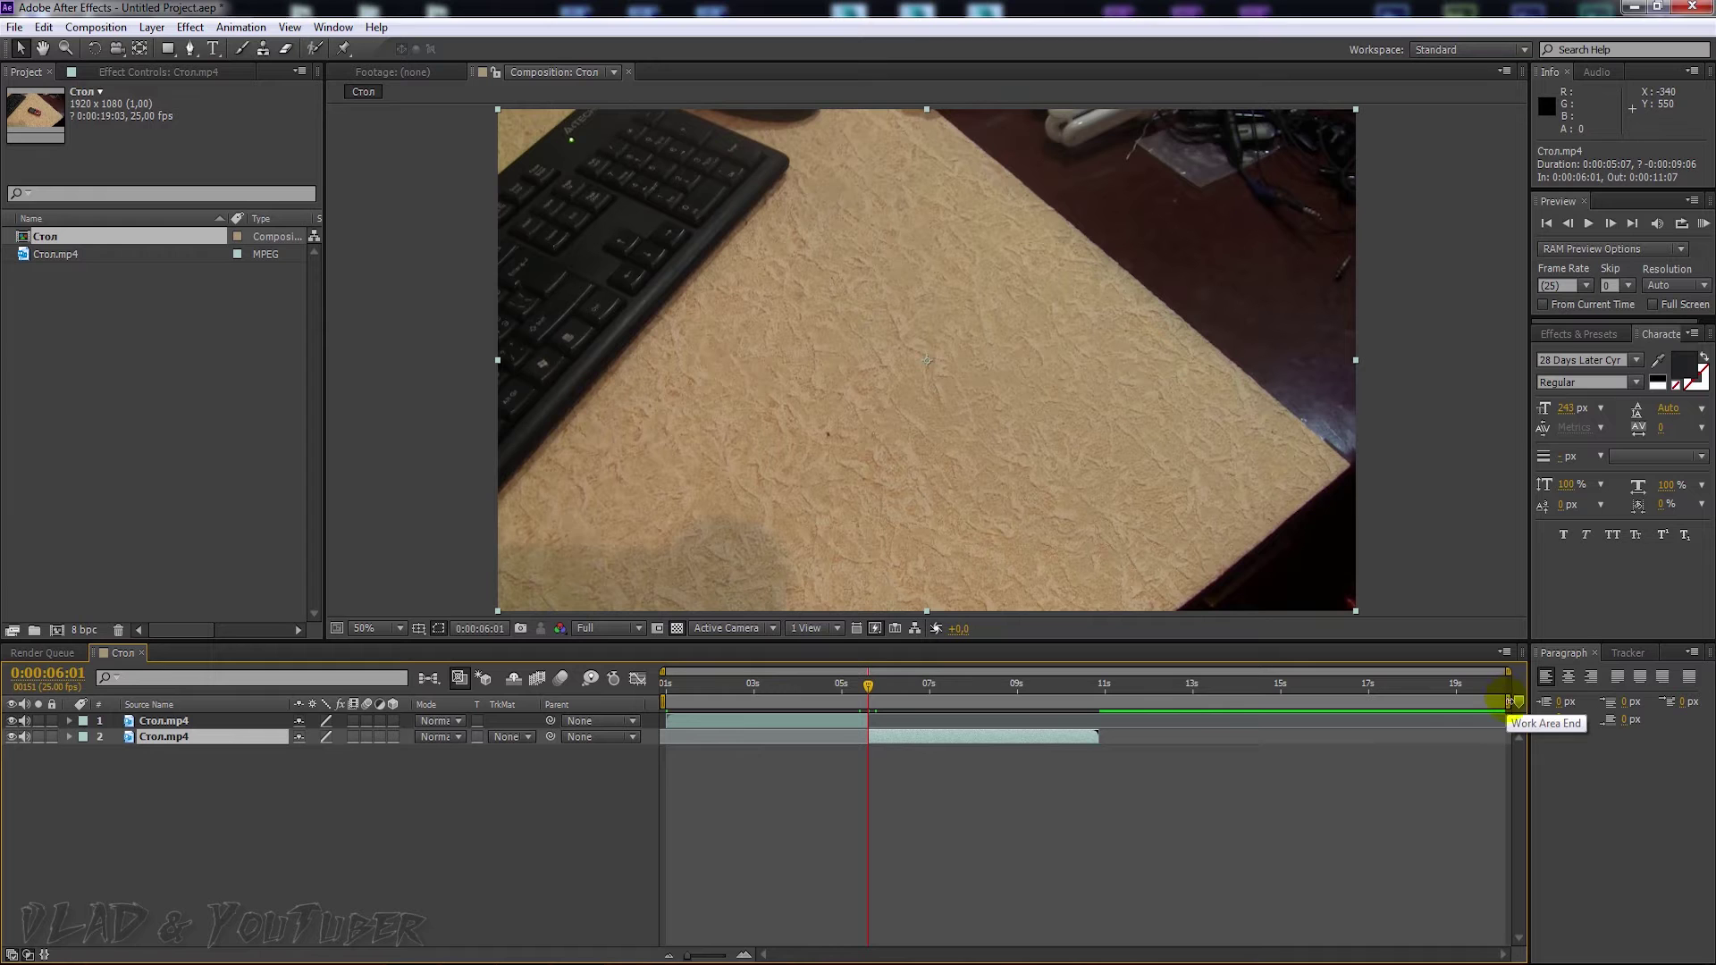
- End the work area around 9 seconds and trim the Стол comp to it
left_click_drag(1509, 701, 1123, 668)
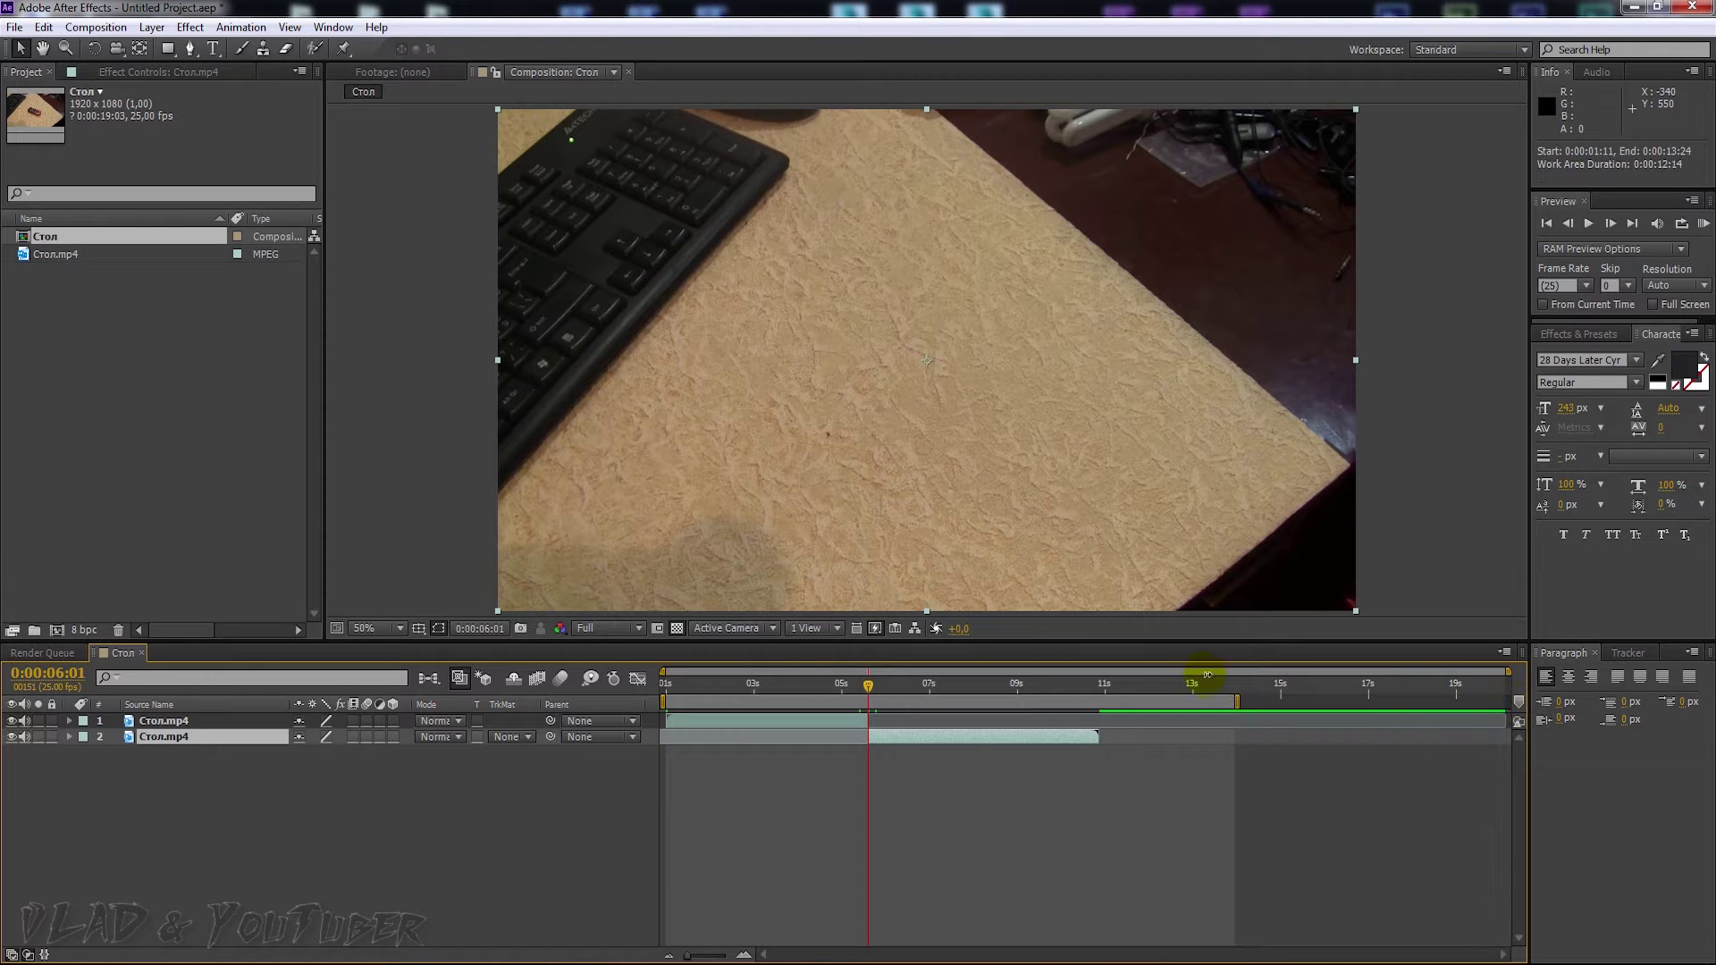
left_click_drag(1010, 681, 1032, 685)
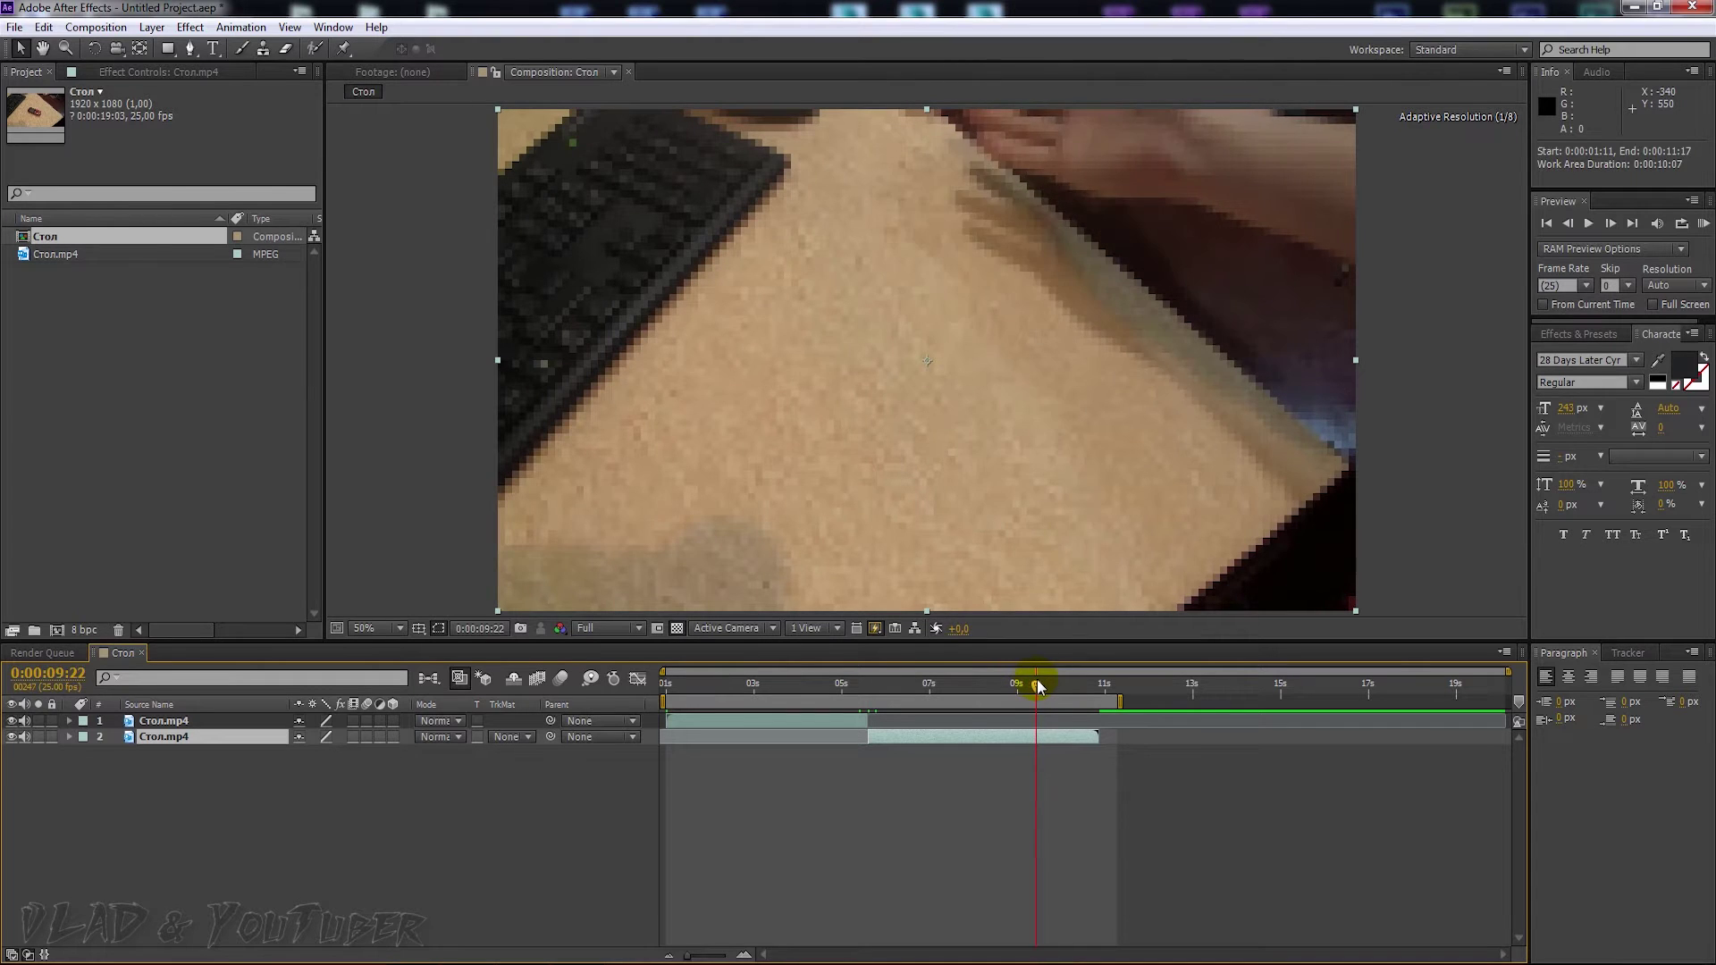
left_click_drag(1032, 685, 1073, 698)
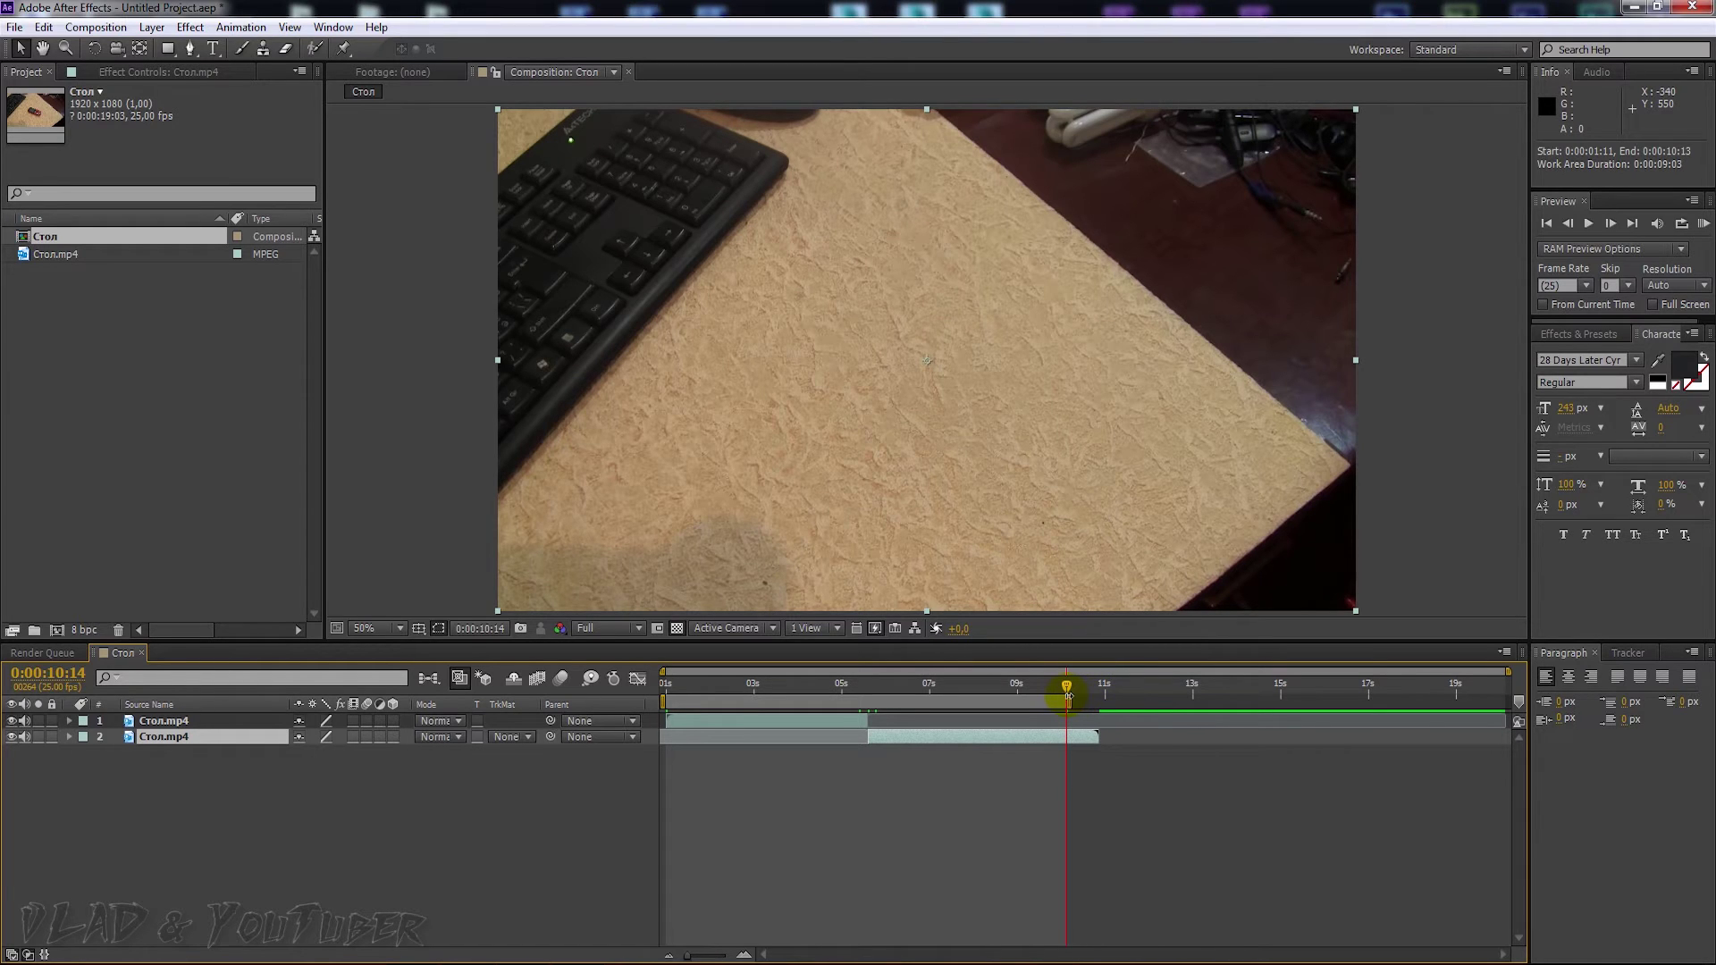
right_click(1001, 703)
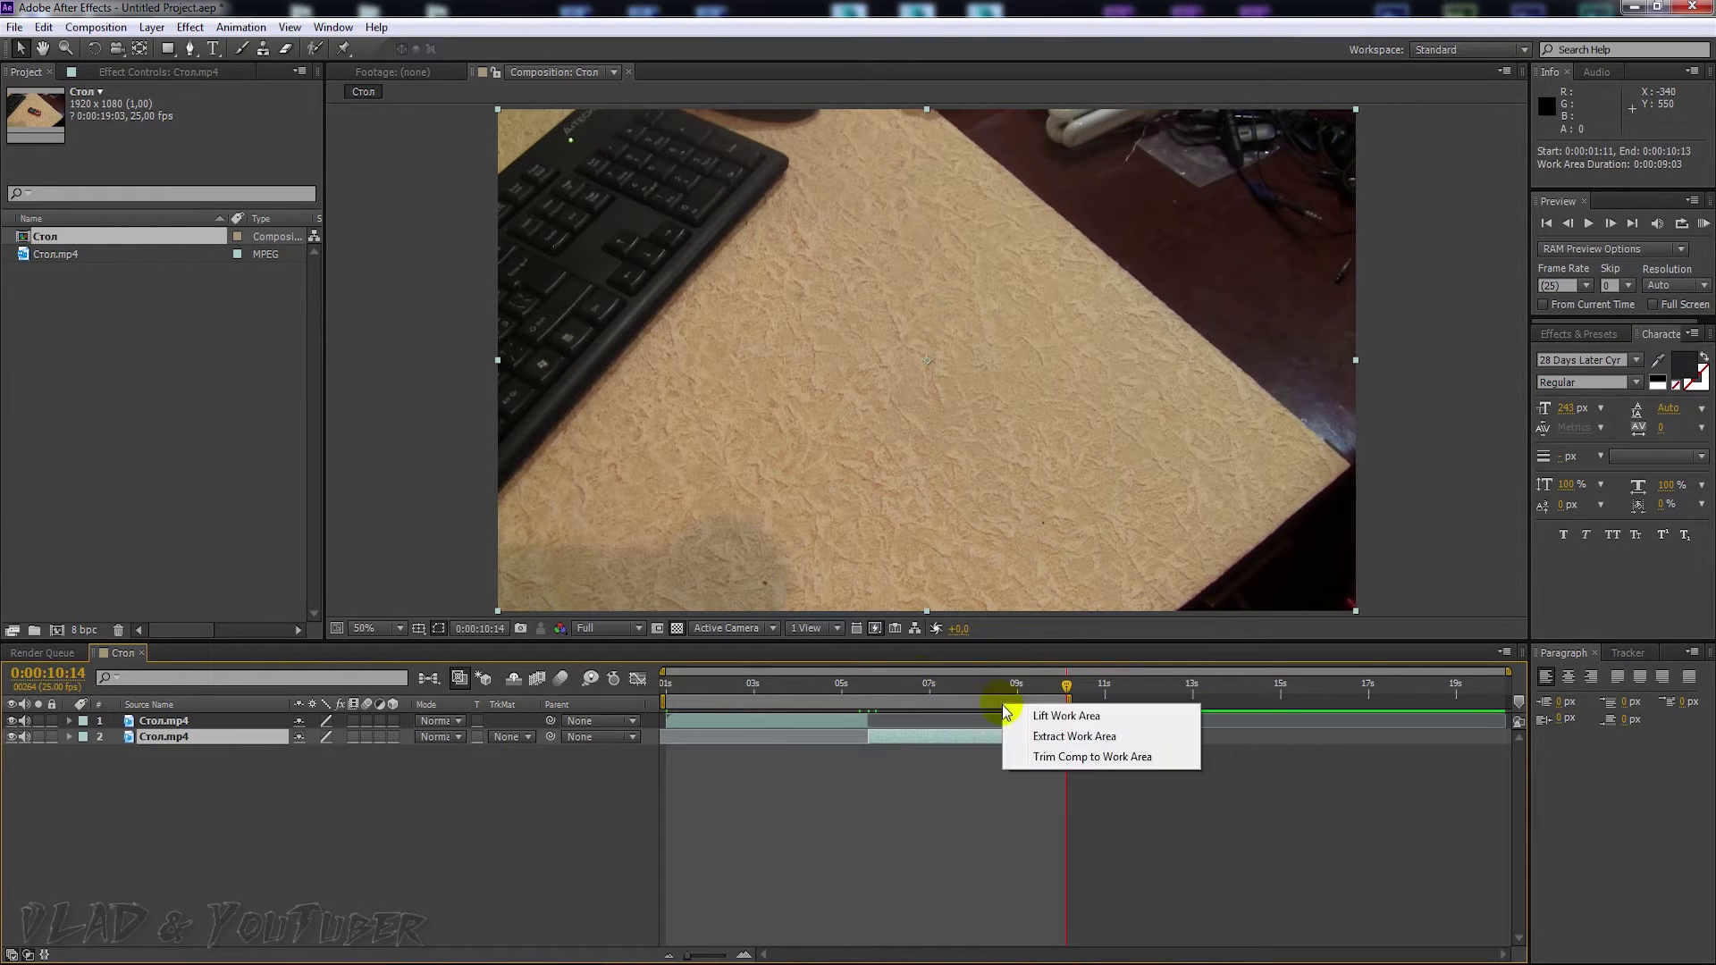
left_click(1075, 757)
left_click_drag(1080, 683, 608, 684)
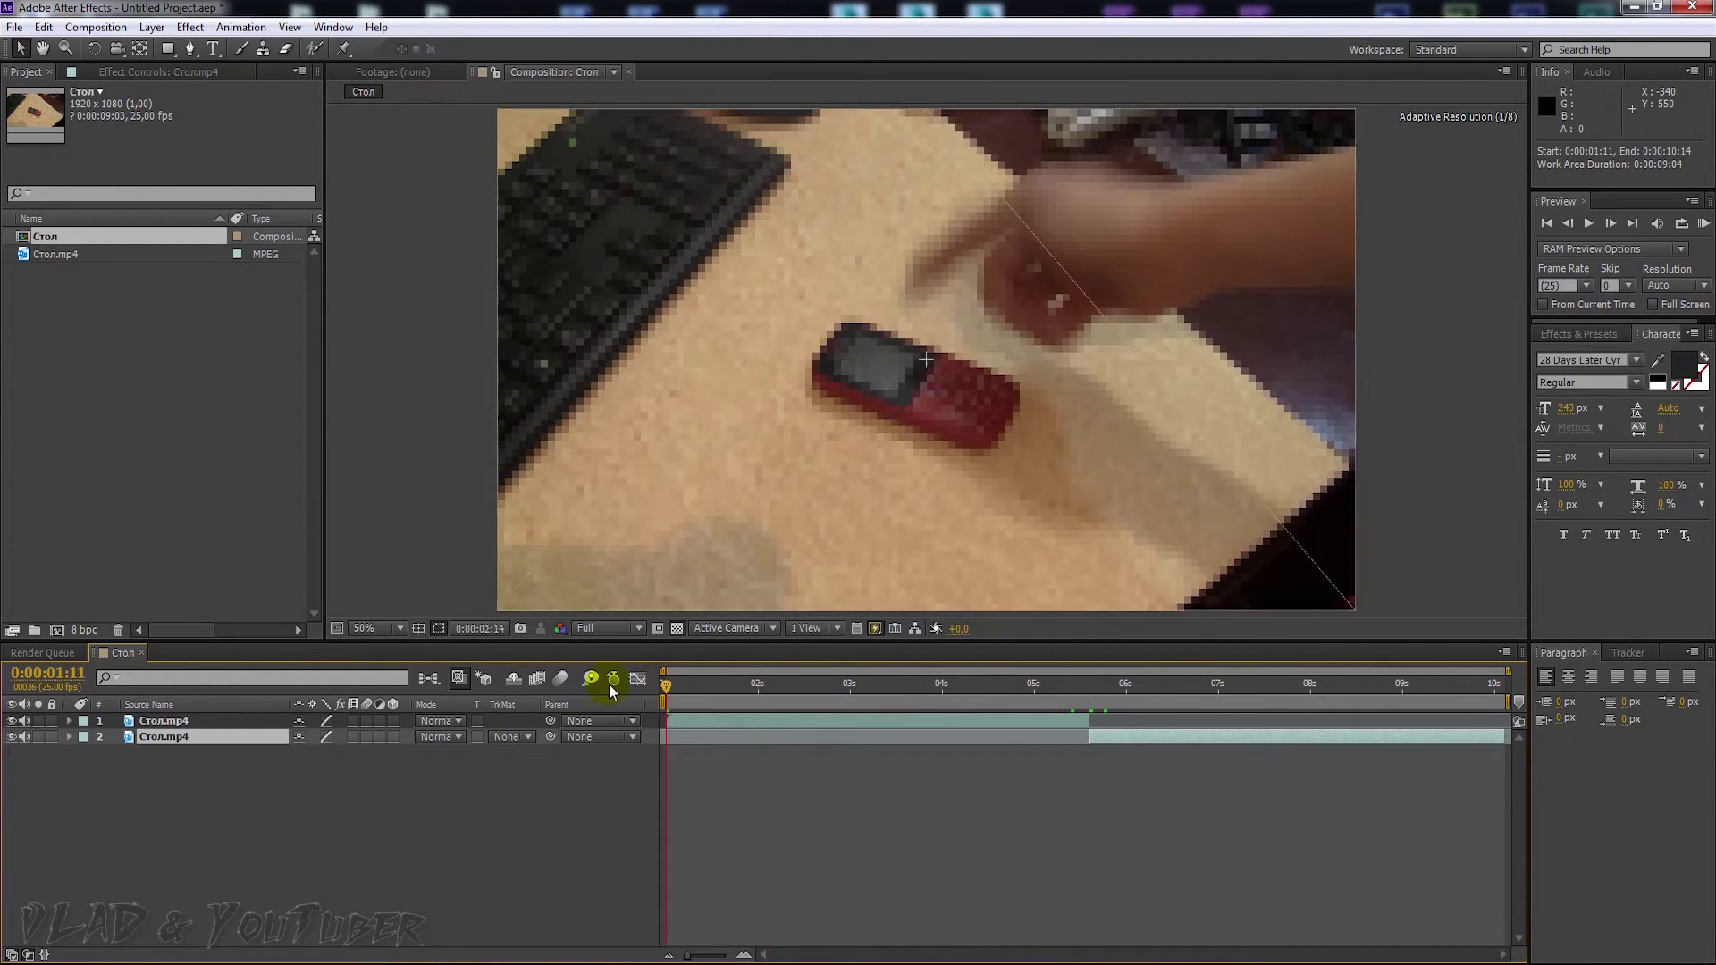
- RAM-preview the composition and inspect the frames around the cut
left_click(1705, 226)
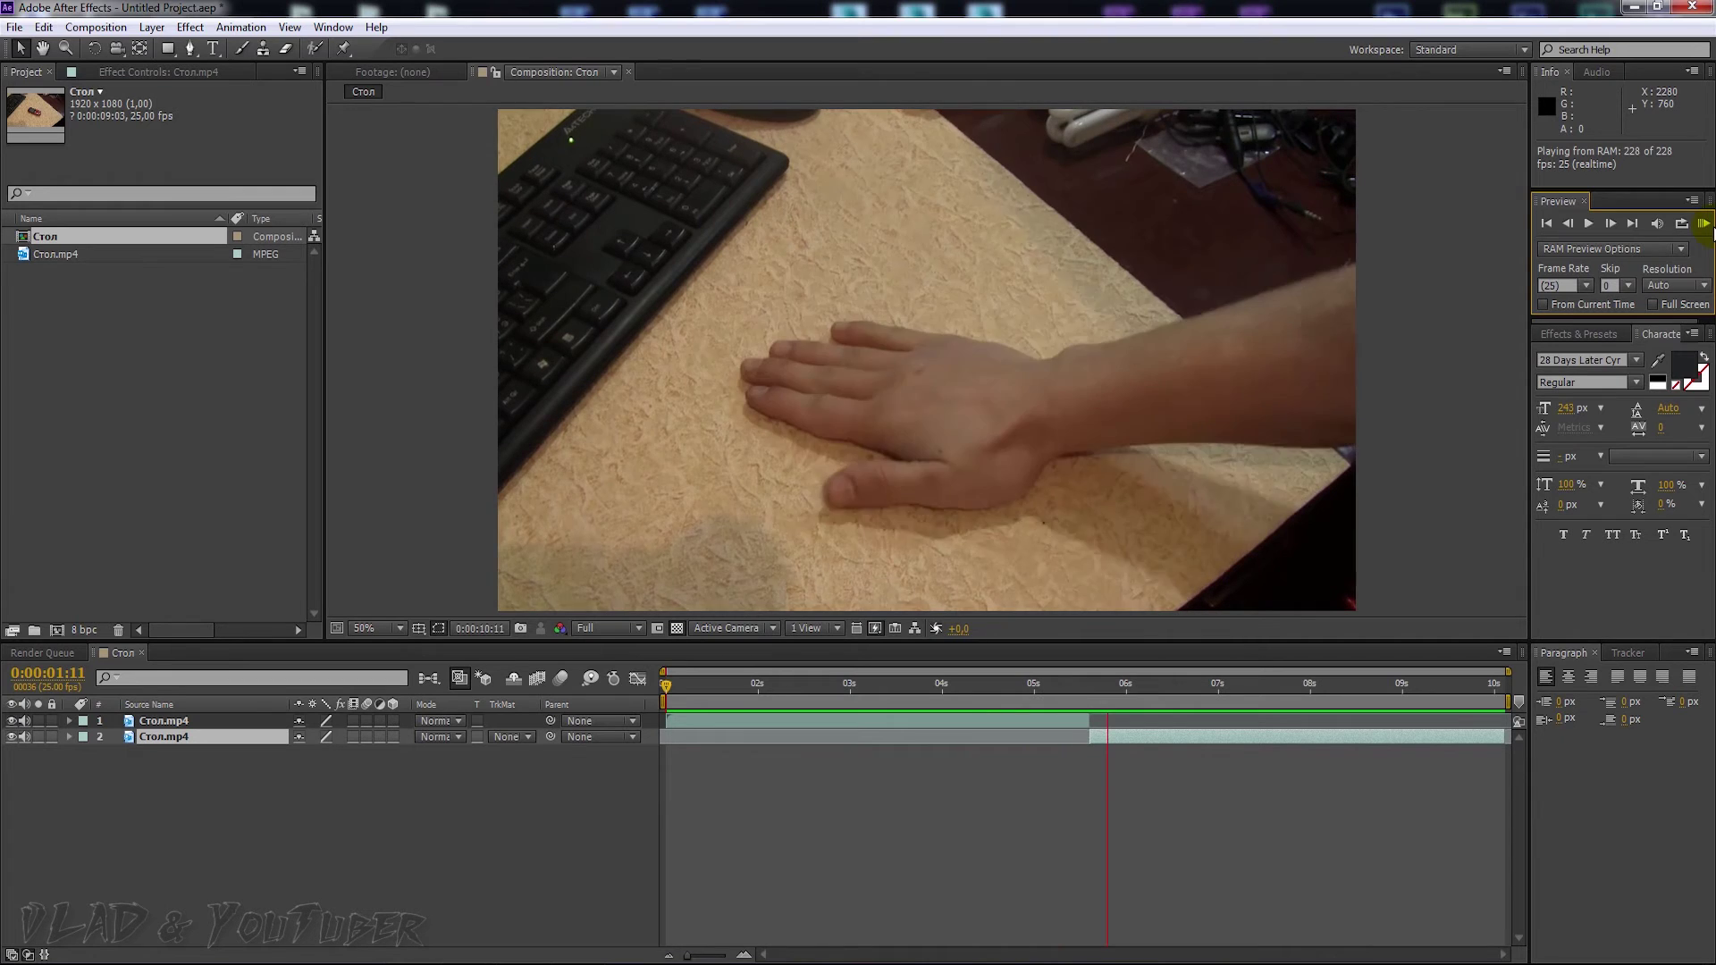
left_click(1052, 684)
mouse_move(1051, 685)
left_mouse_down()
mouse_move(1112, 682)
mouse_move(1062, 686)
mouse_move(1081, 683)
left_mouse_up()
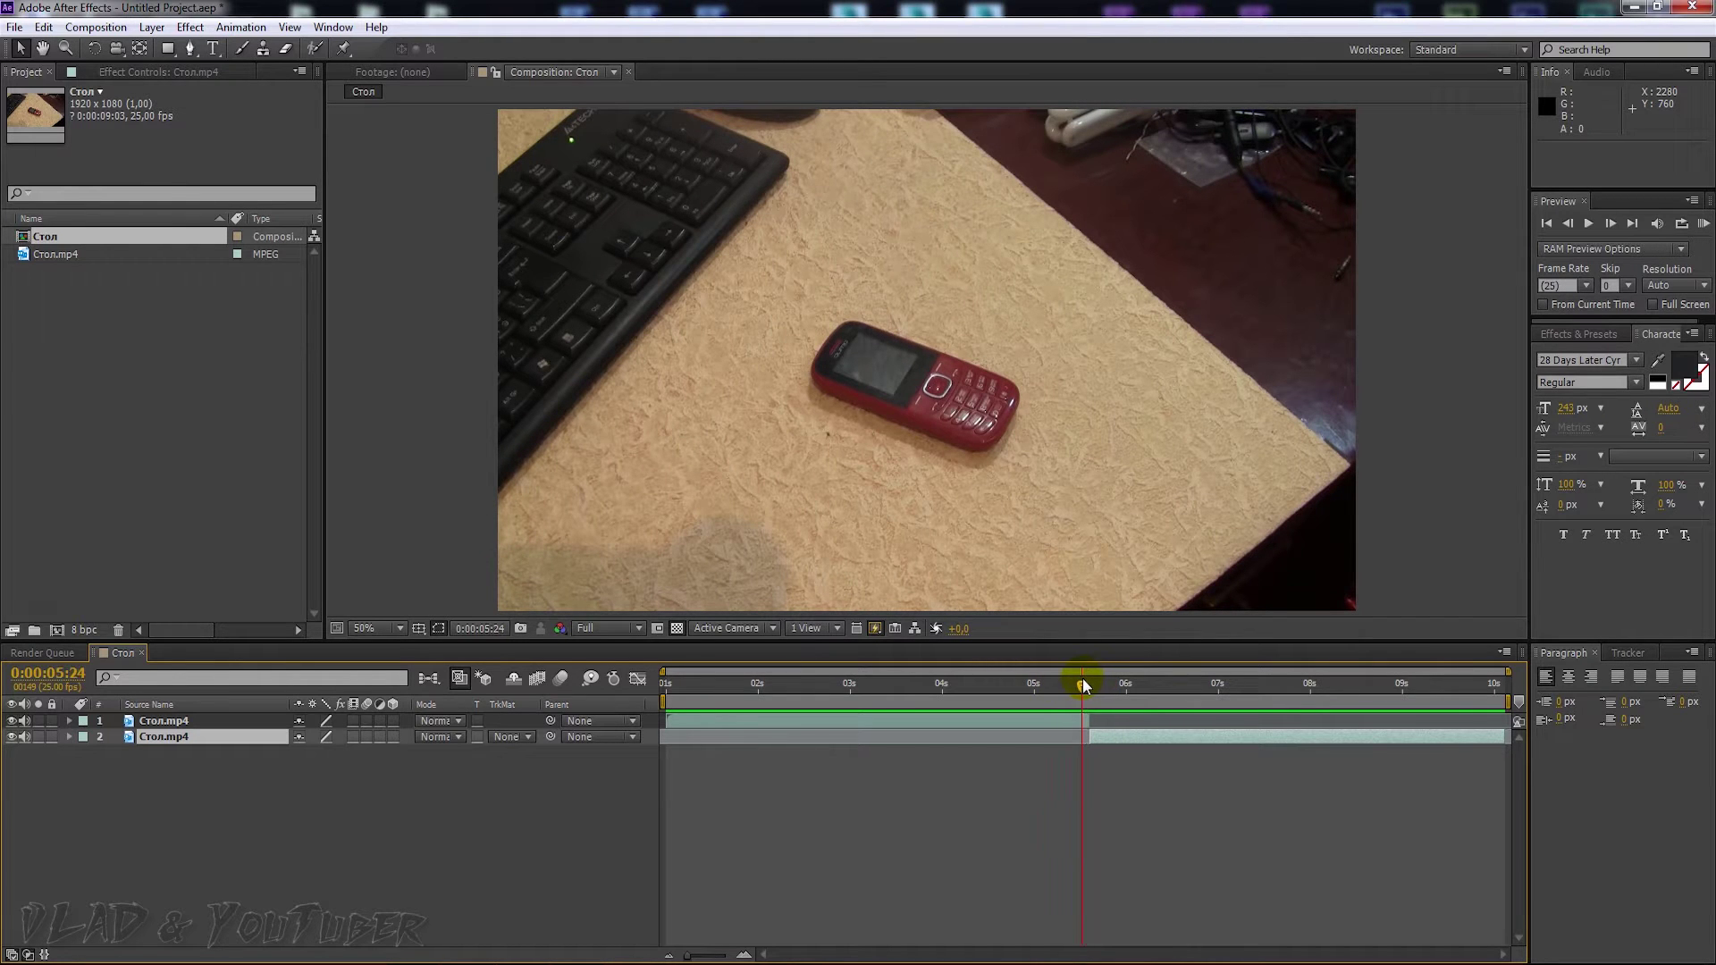
- Slide the second layer to start at 0:00:05:24, where the top layer ends
left_click(1128, 746)
left_click_drag(1132, 734, 1123, 733)
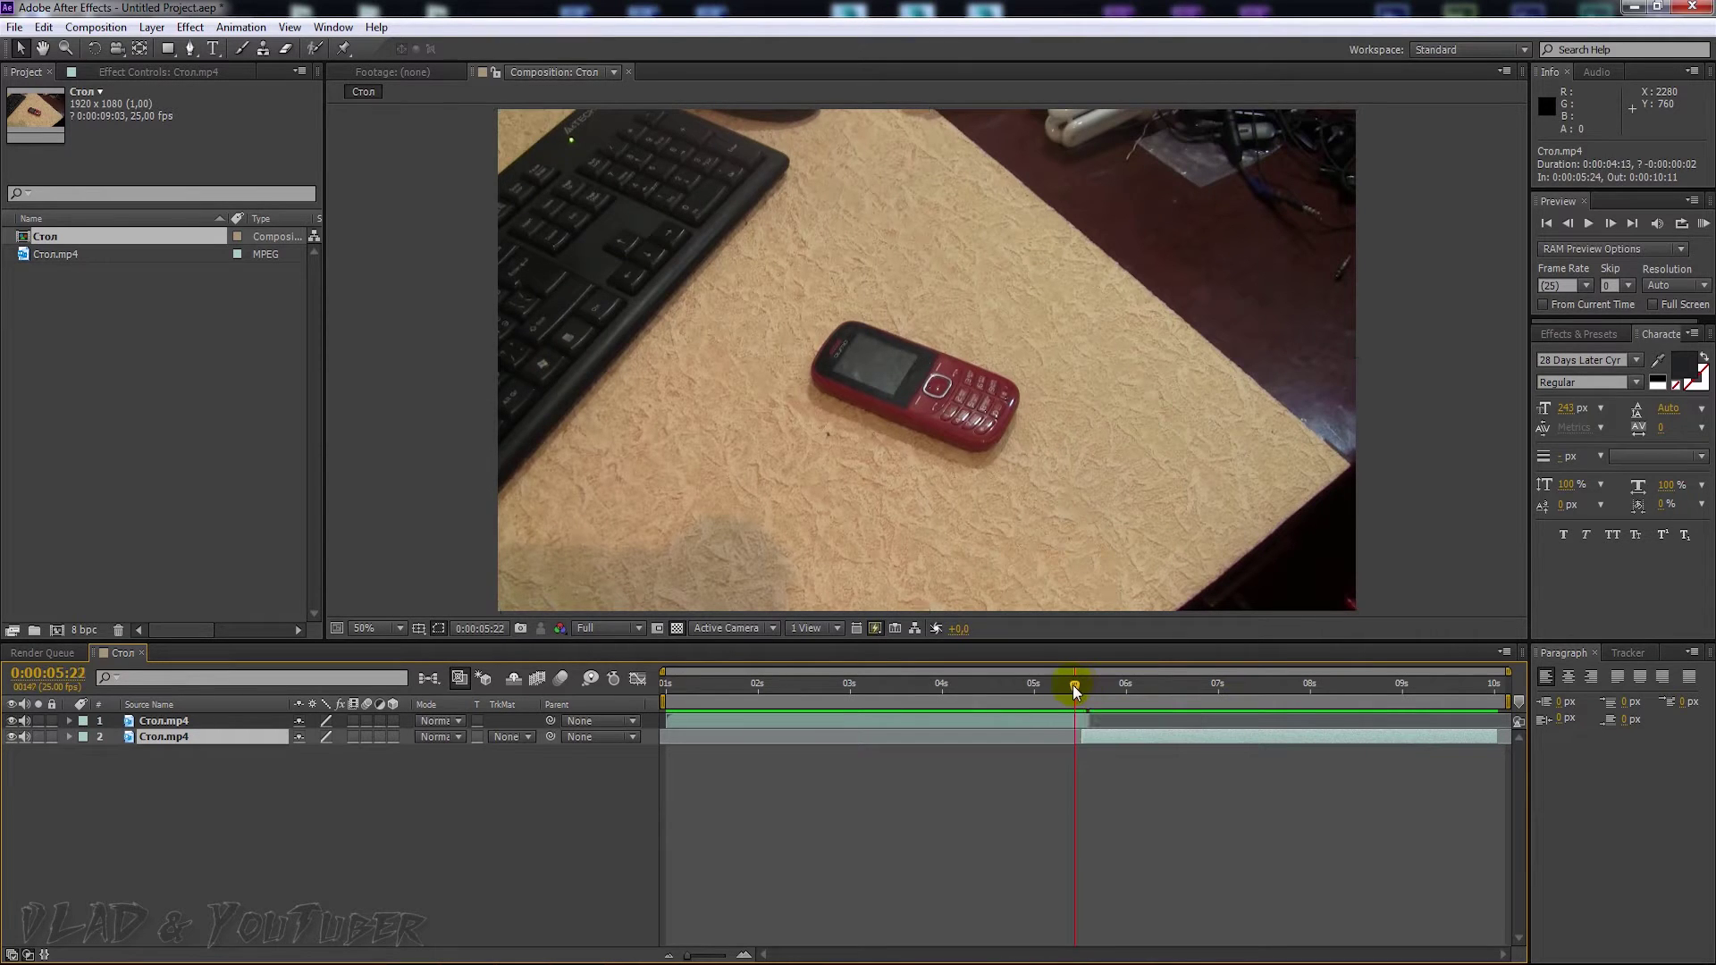
left_click_drag(1076, 684, 1075, 684)
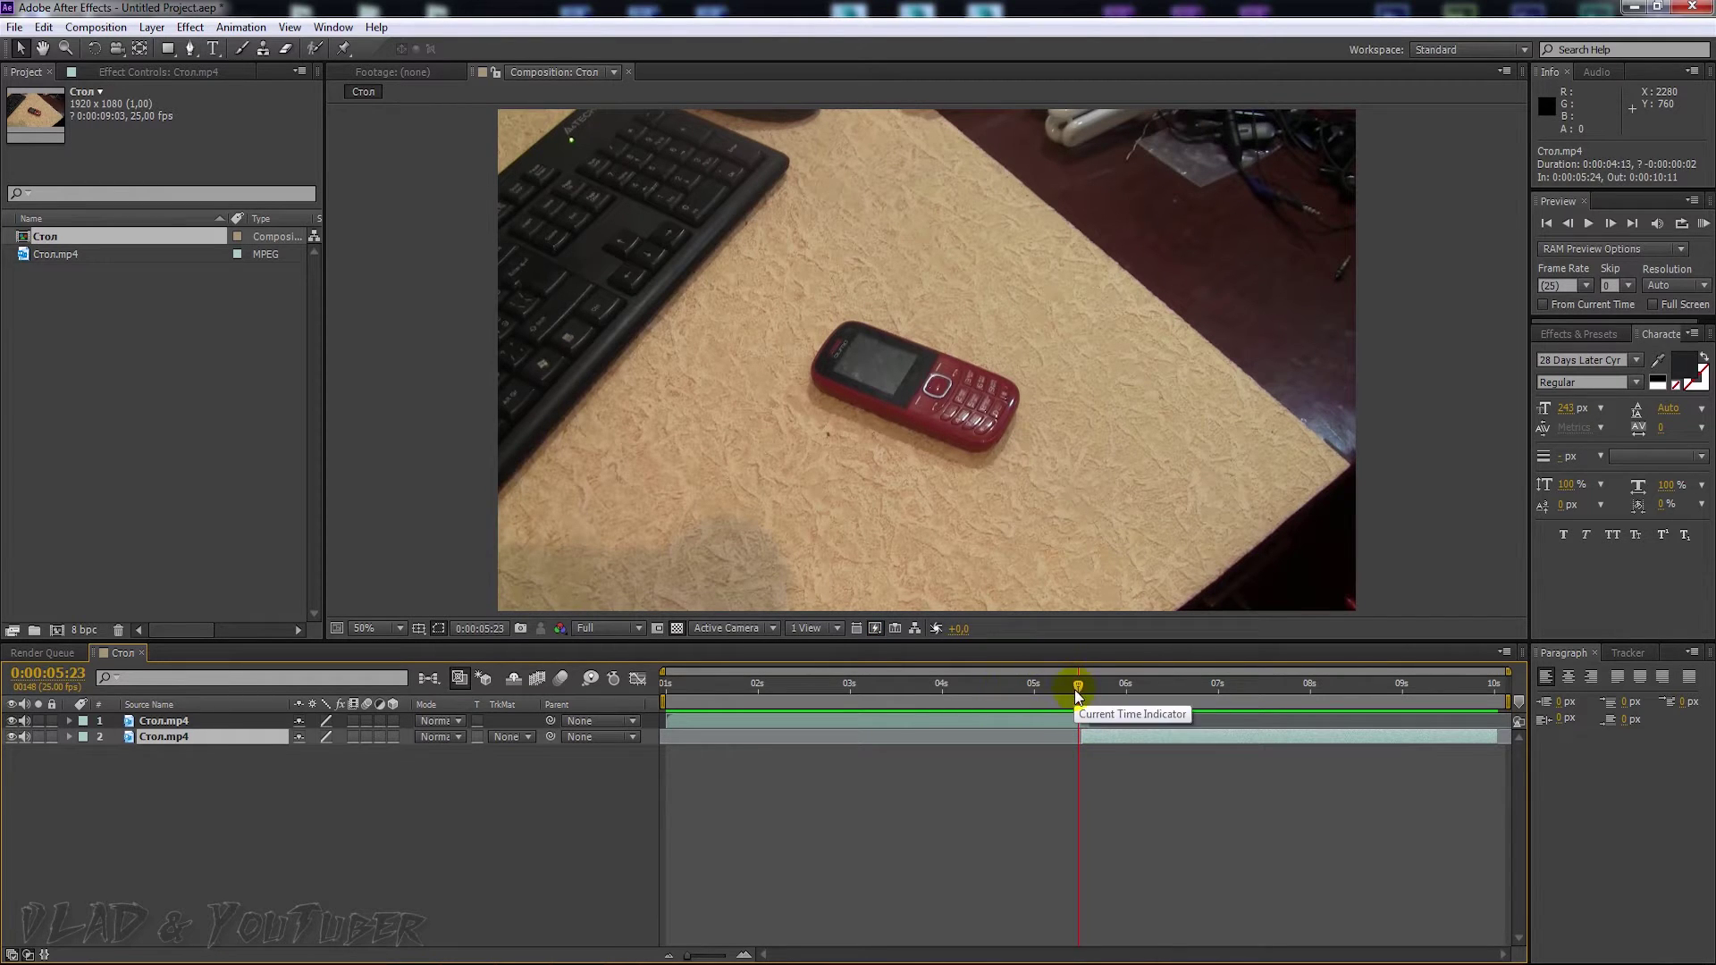
- Keyframe the top layer's Opacity from 100% at 5:23 down to 0% by 6:01
left_click(913, 720)
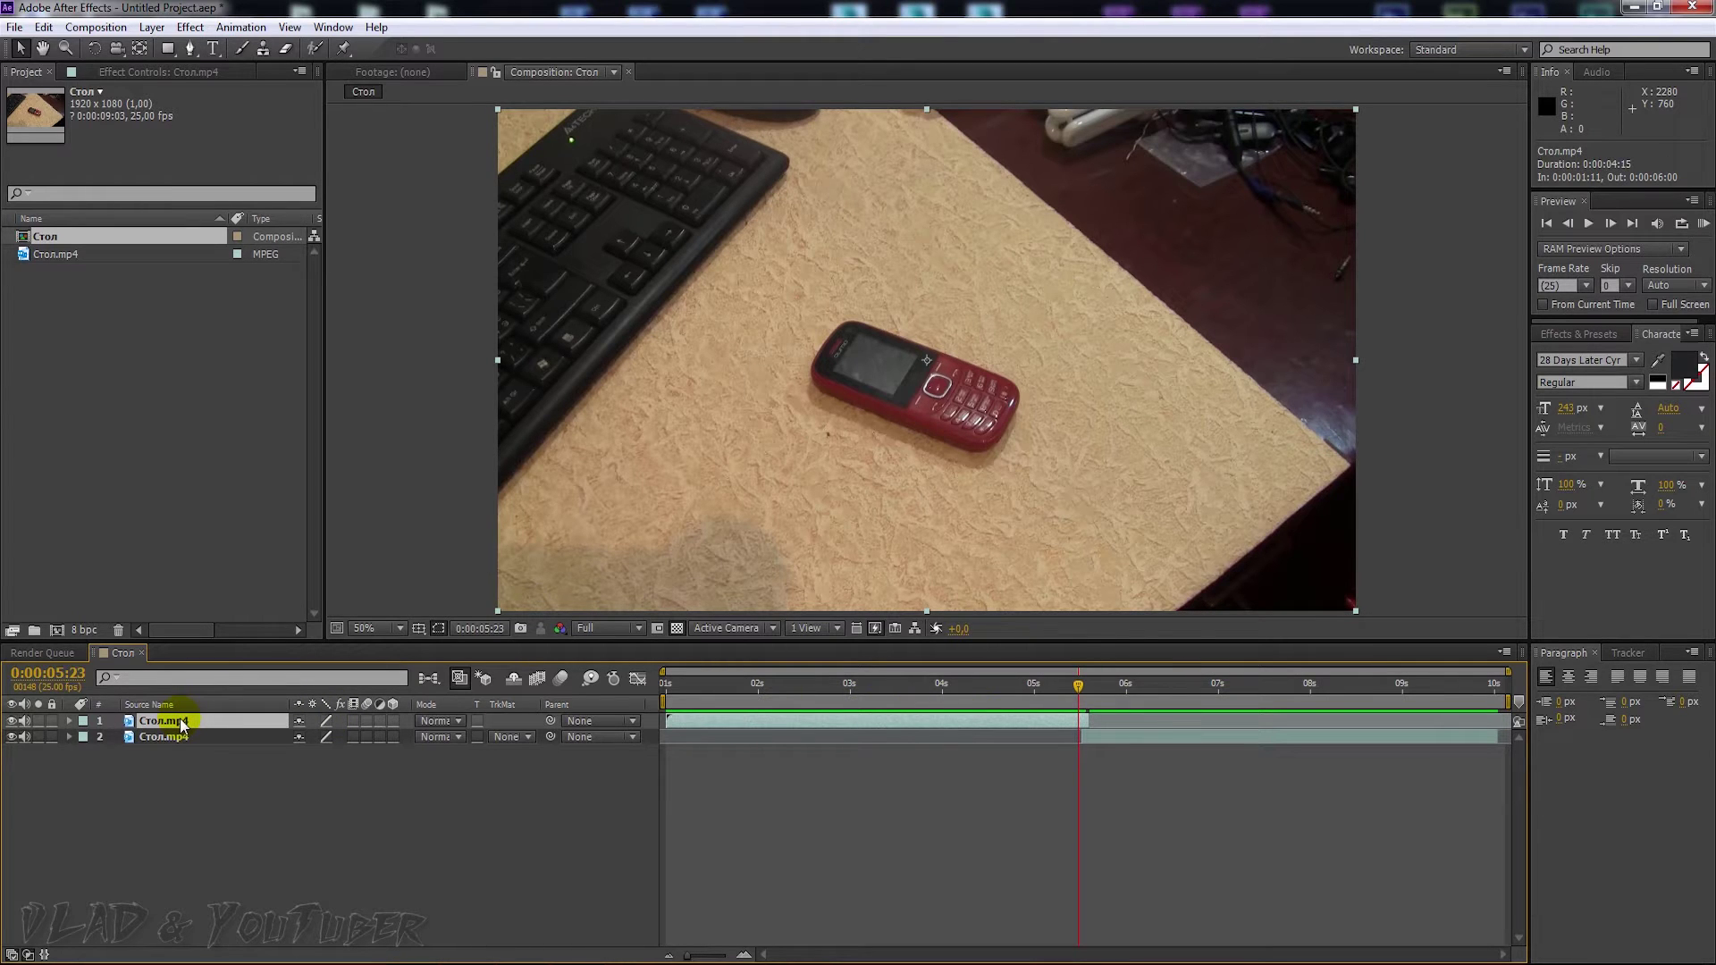
key("t")
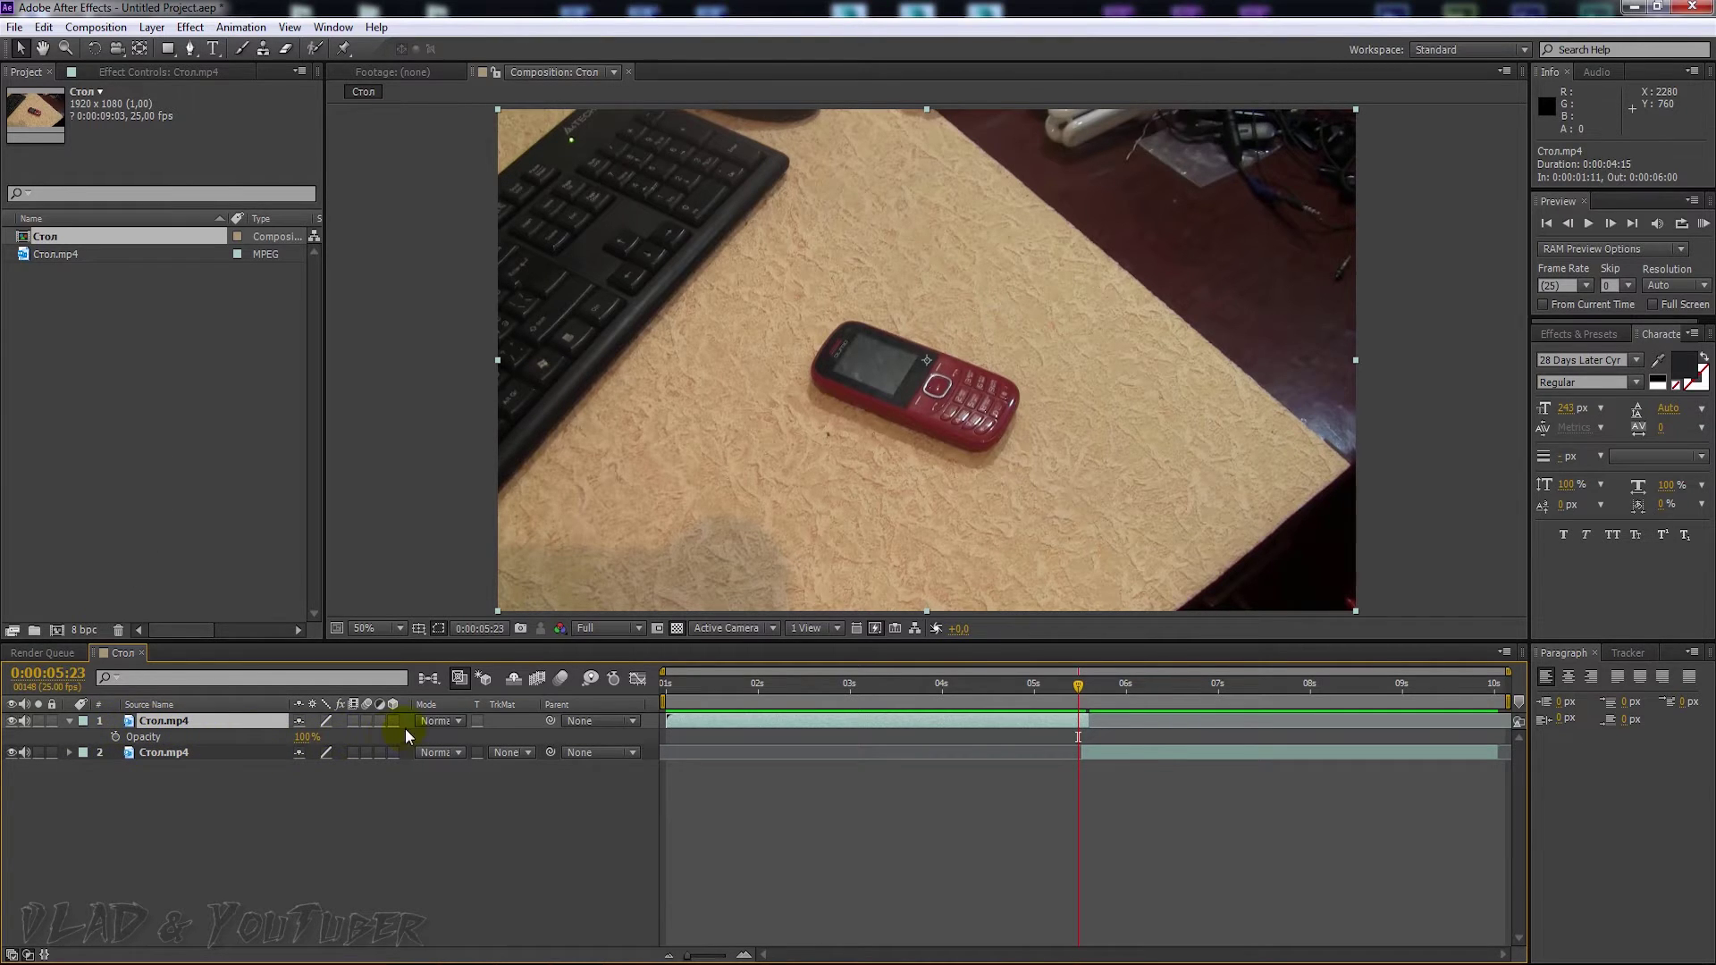
left_click(115, 736)
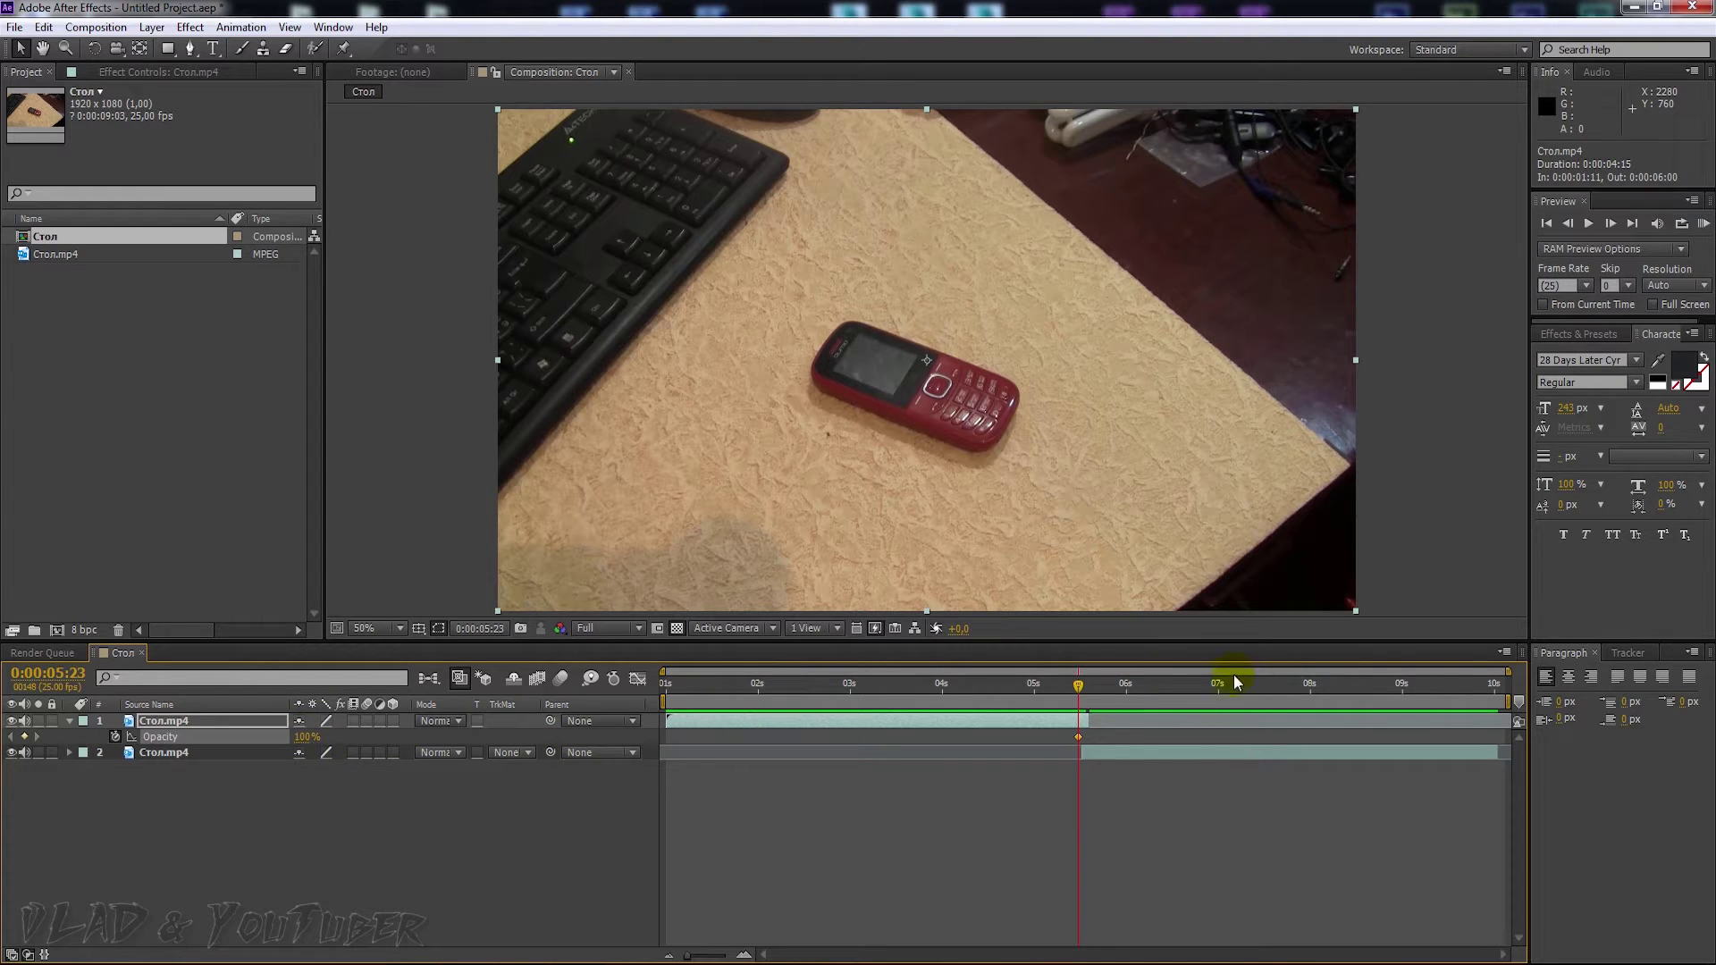
left_click_drag(1079, 694, 1090, 693)
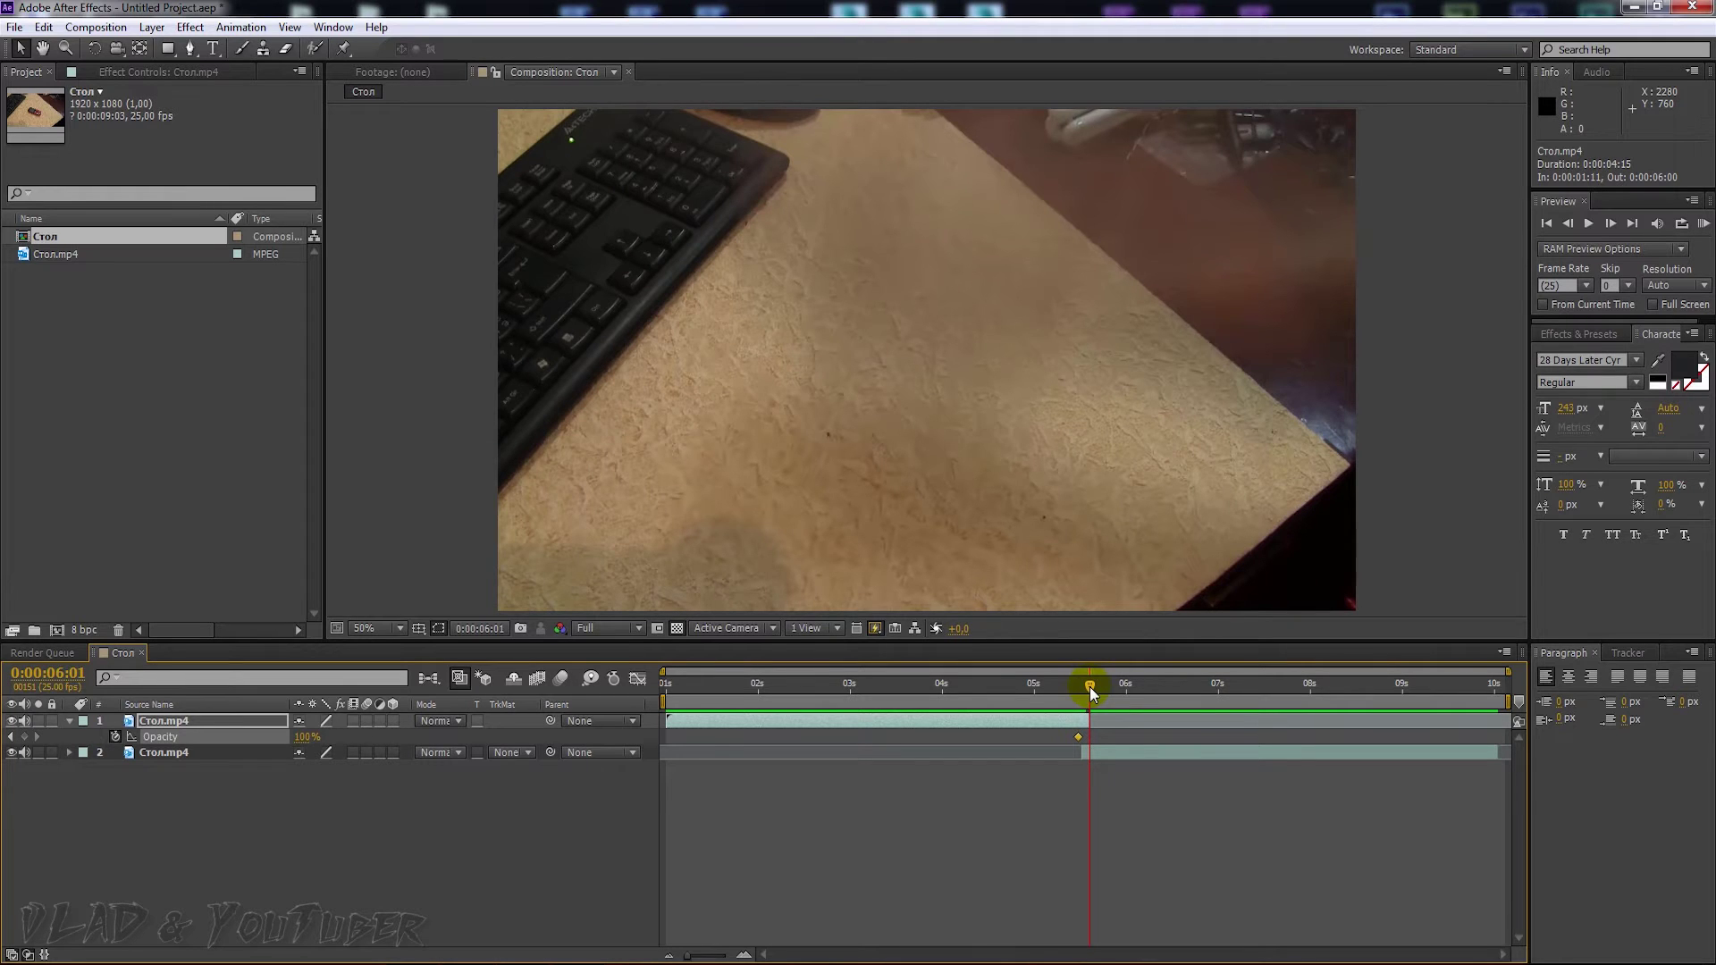
left_click_drag(1090, 694, 1084, 694)
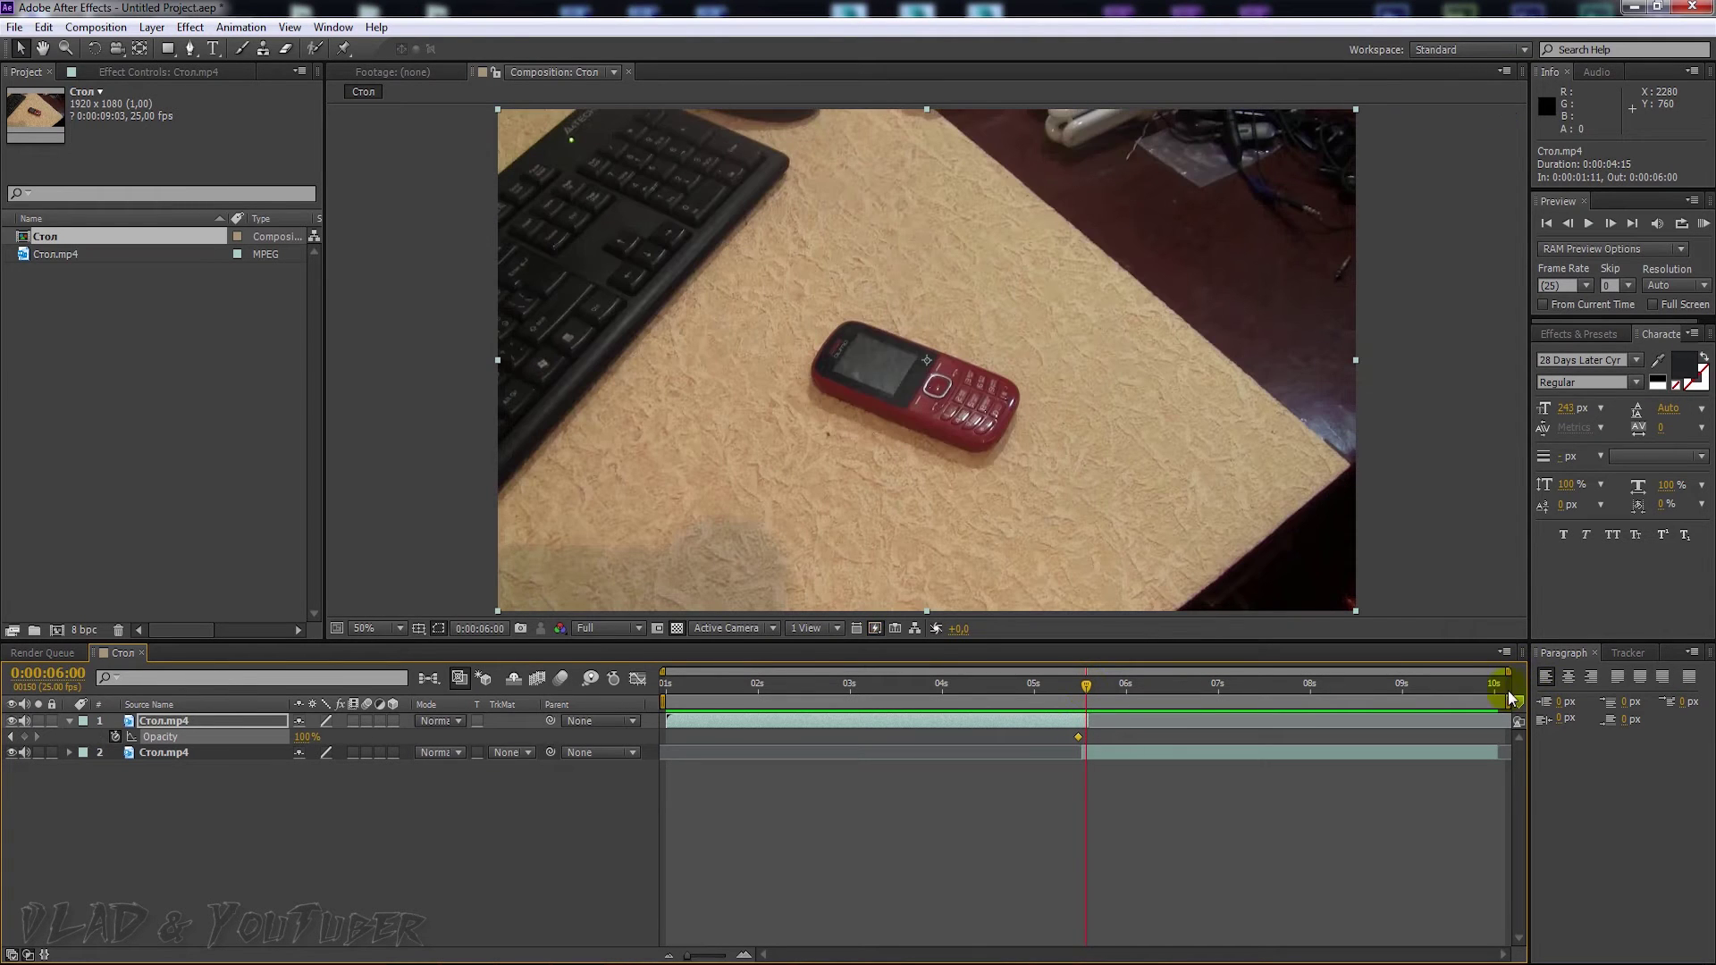
mouse_move(1509, 675)
left_mouse_down()
mouse_move(1280, 672)
mouse_move(1245, 690)
left_mouse_up()
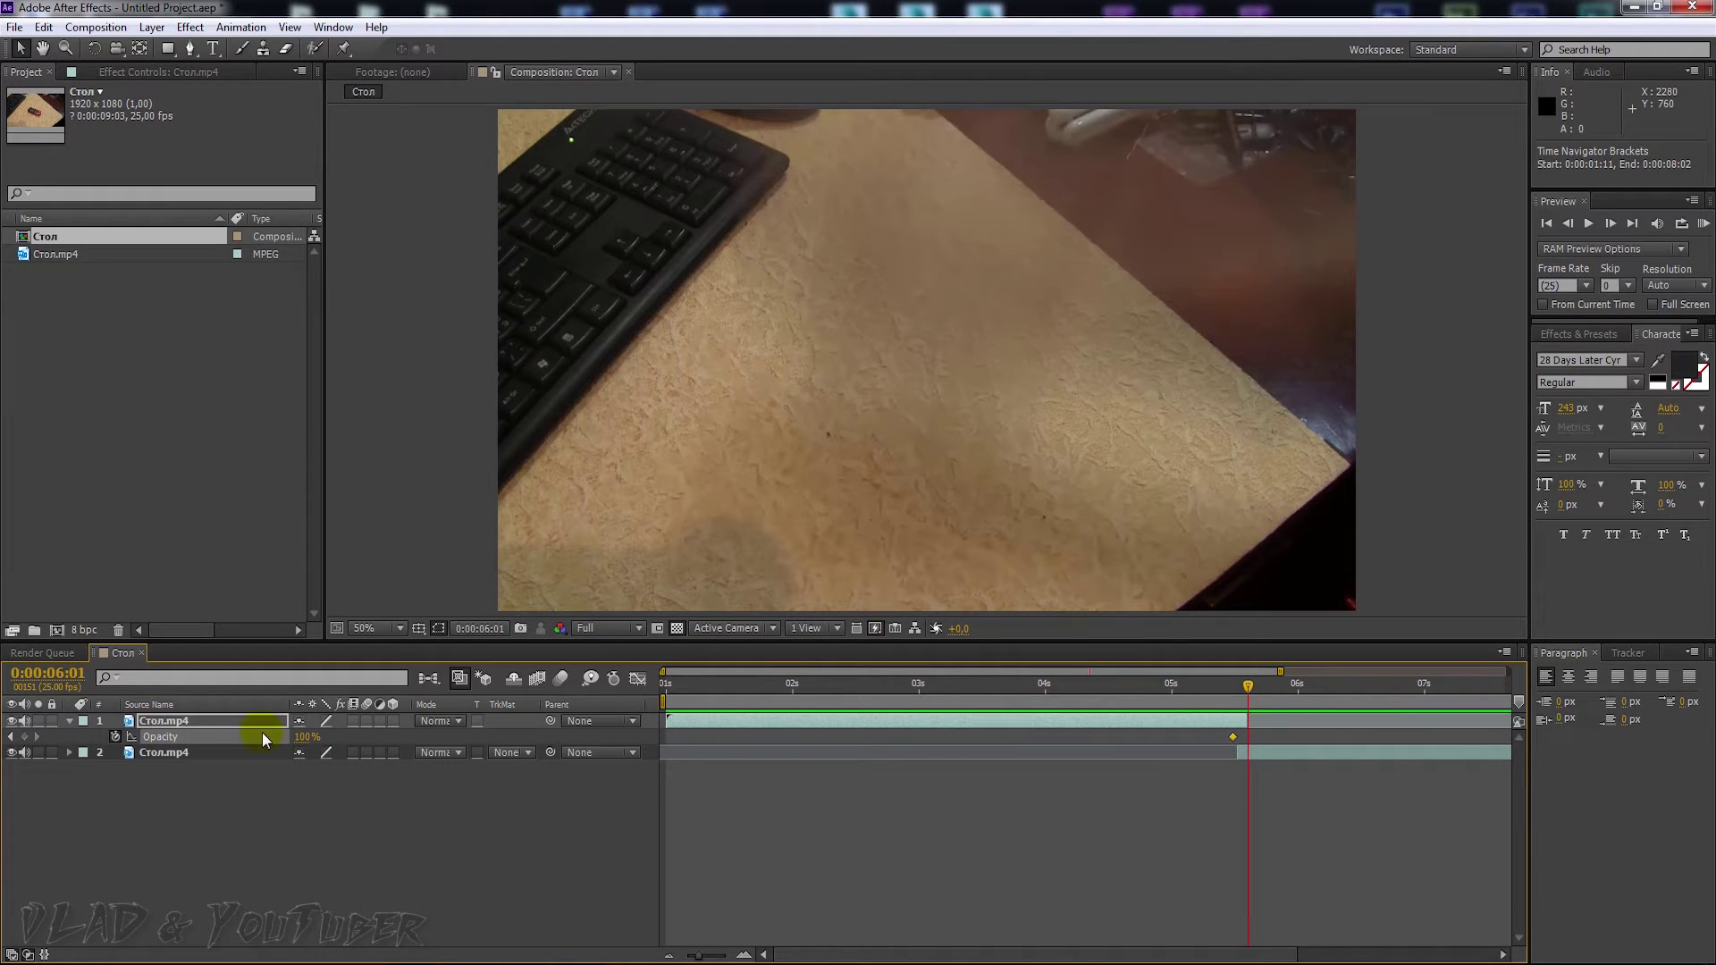
left_click(304, 737)
key("Return")
mouse_move(1247, 686)
left_mouse_down()
mouse_move(1219, 684)
mouse_move(1508, 671)
left_mouse_up()
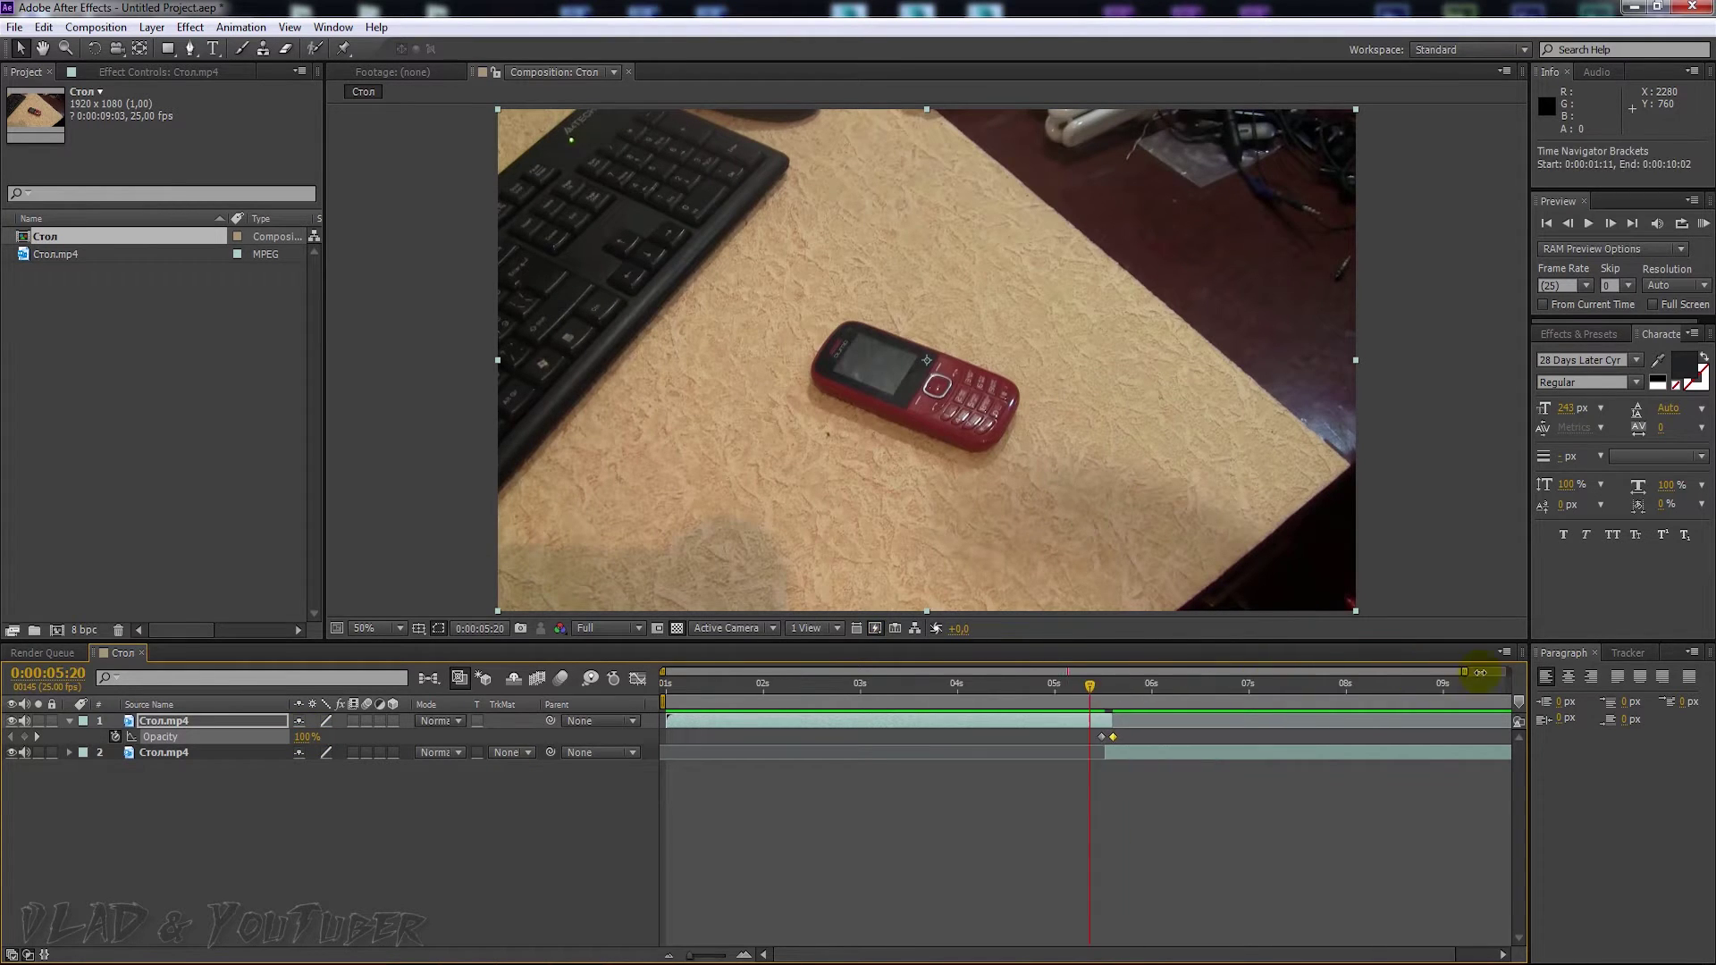
mouse_move(1058, 702)
left_mouse_down()
mouse_move(1101, 687)
mouse_move(1079, 676)
left_mouse_up()
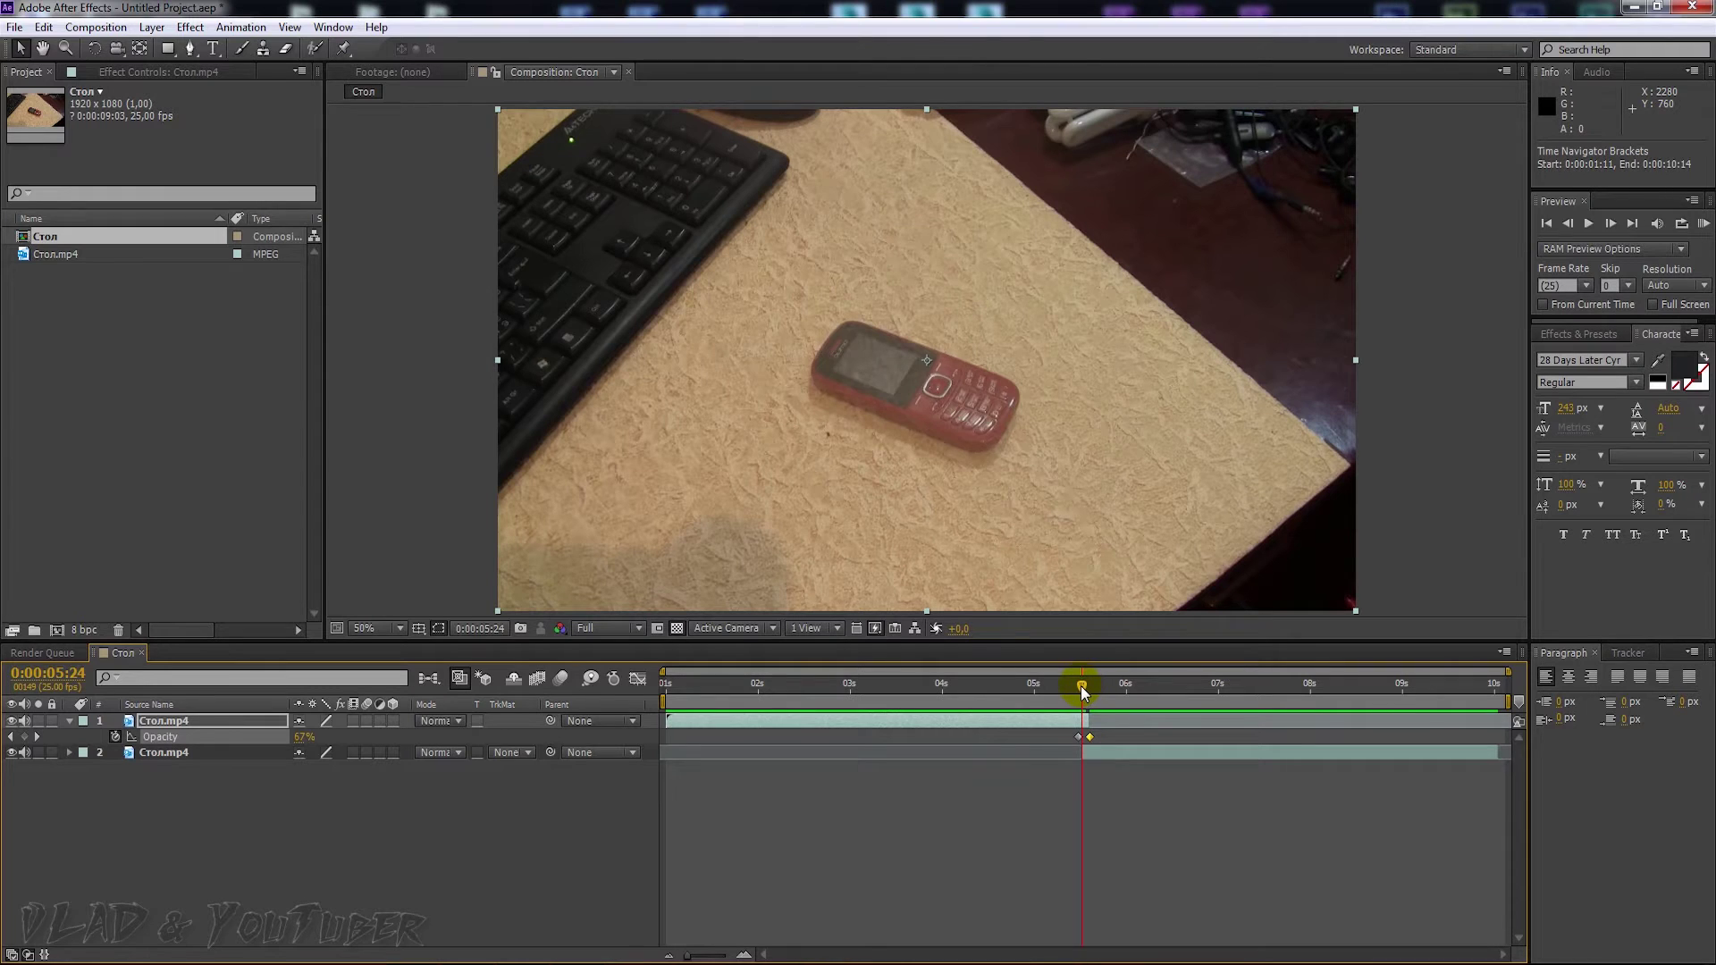
left_click_drag(1082, 693, 1079, 692)
left_click(1099, 747)
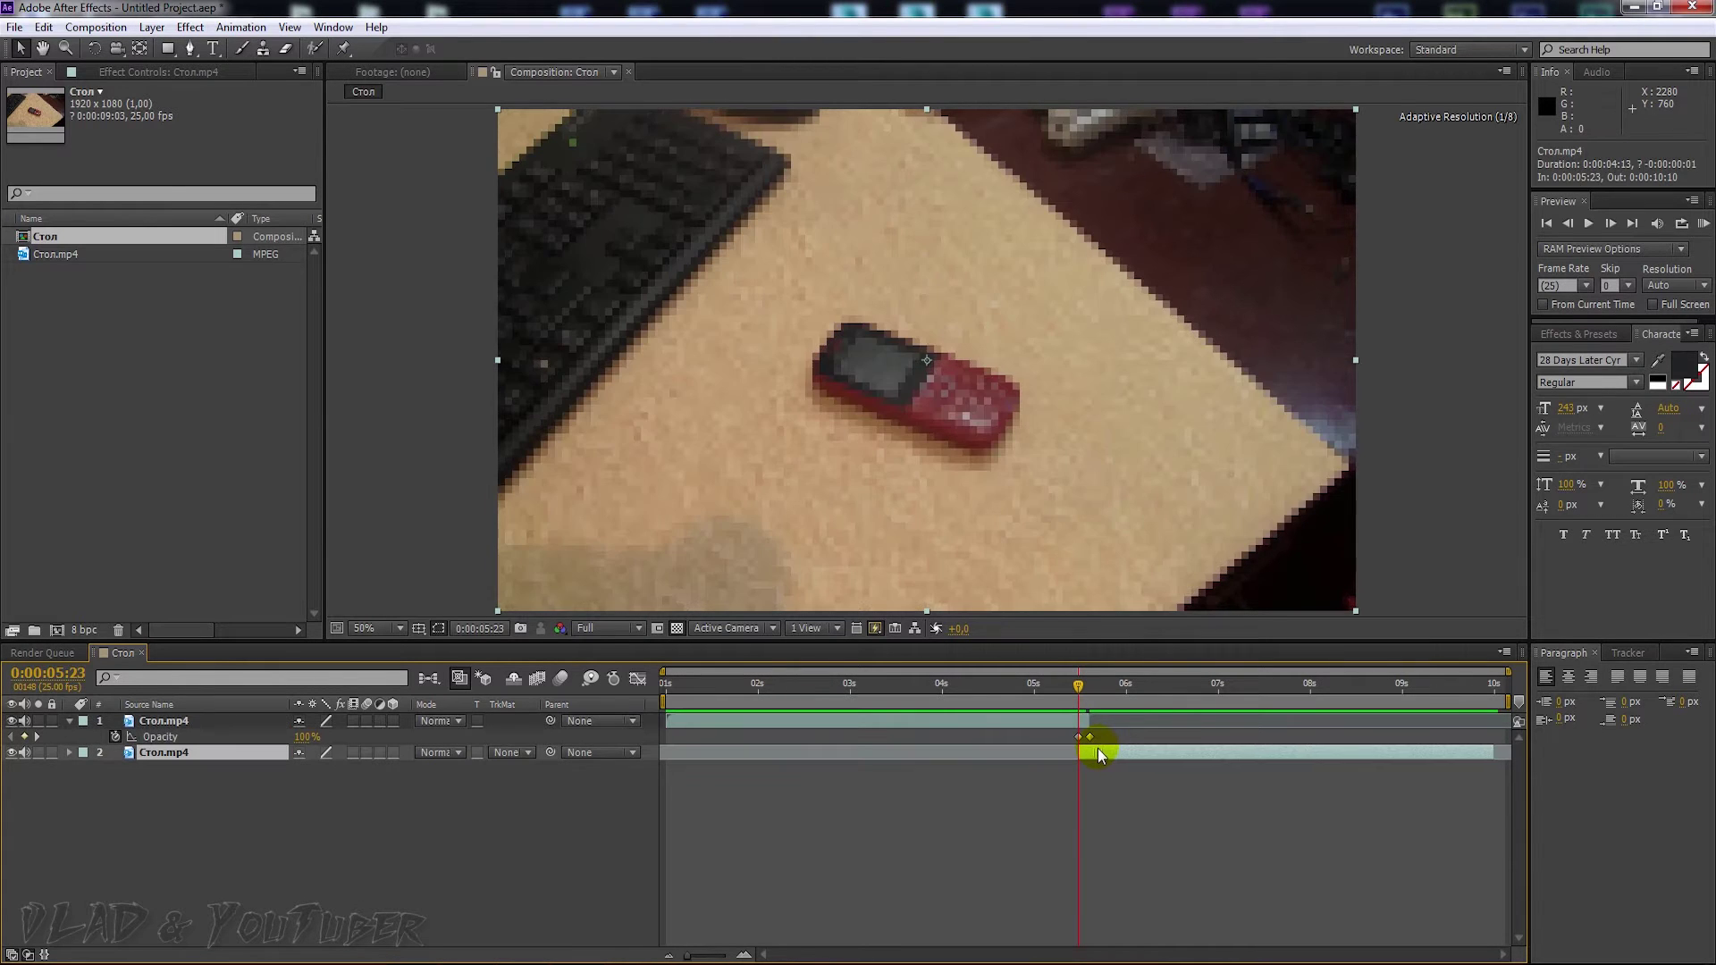
left_click_drag(1081, 695, 1090, 695)
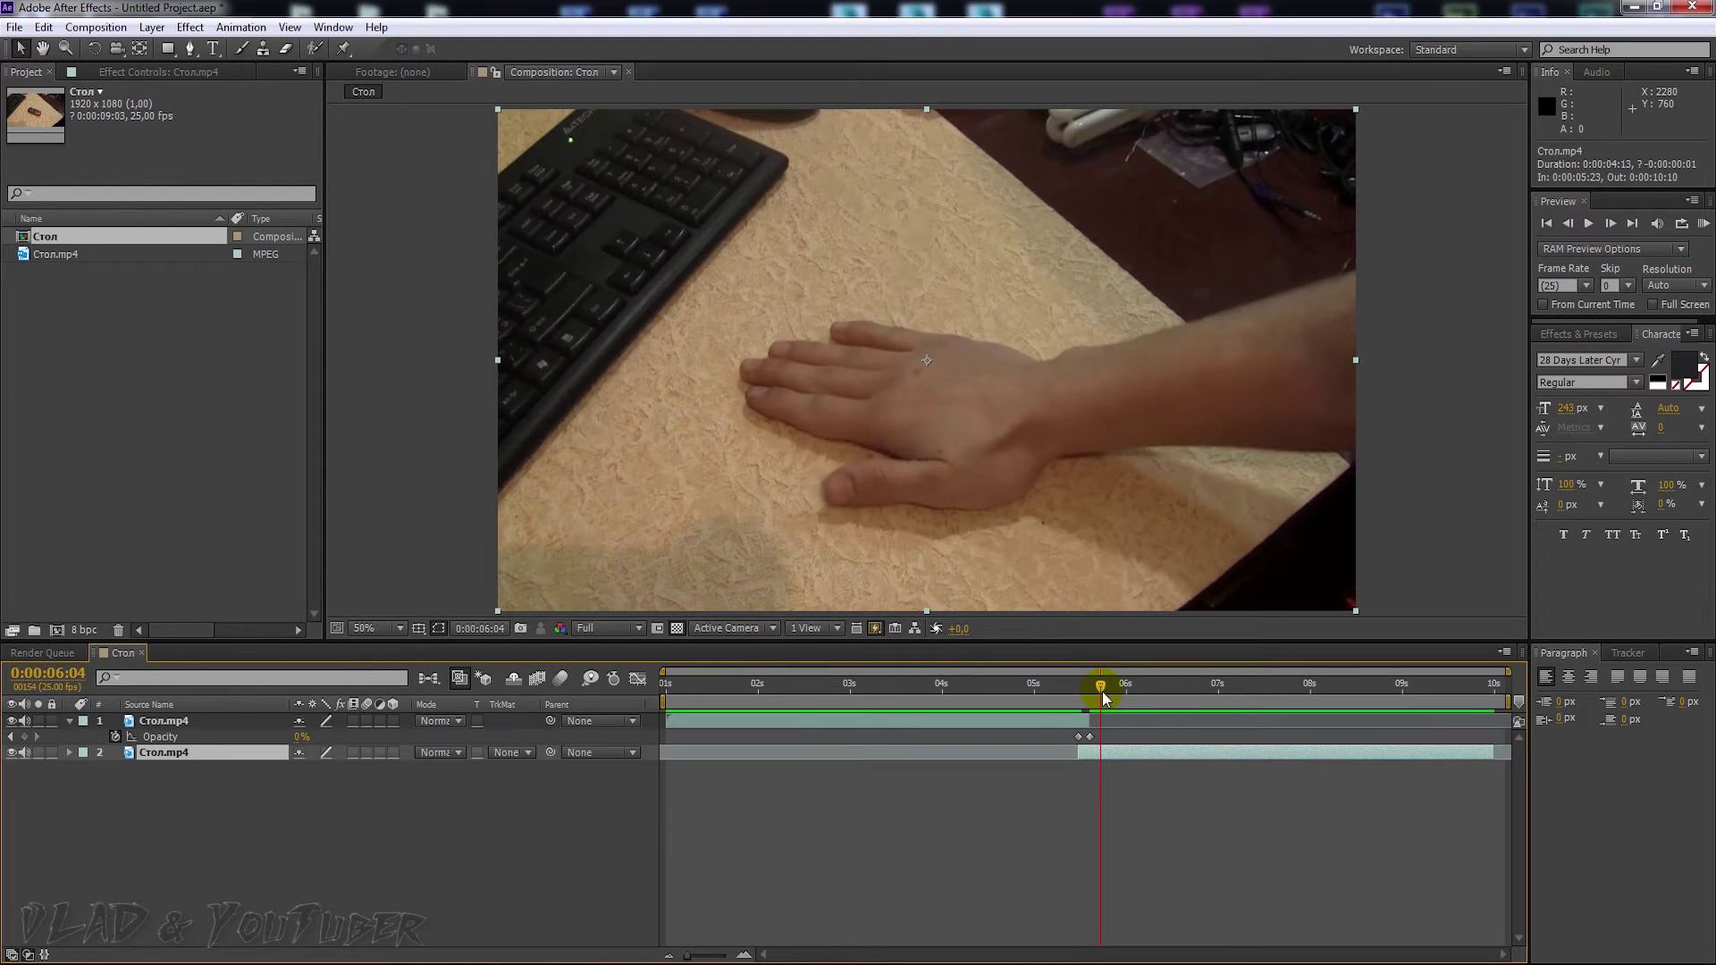
left_click_drag(1090, 697, 638, 702)
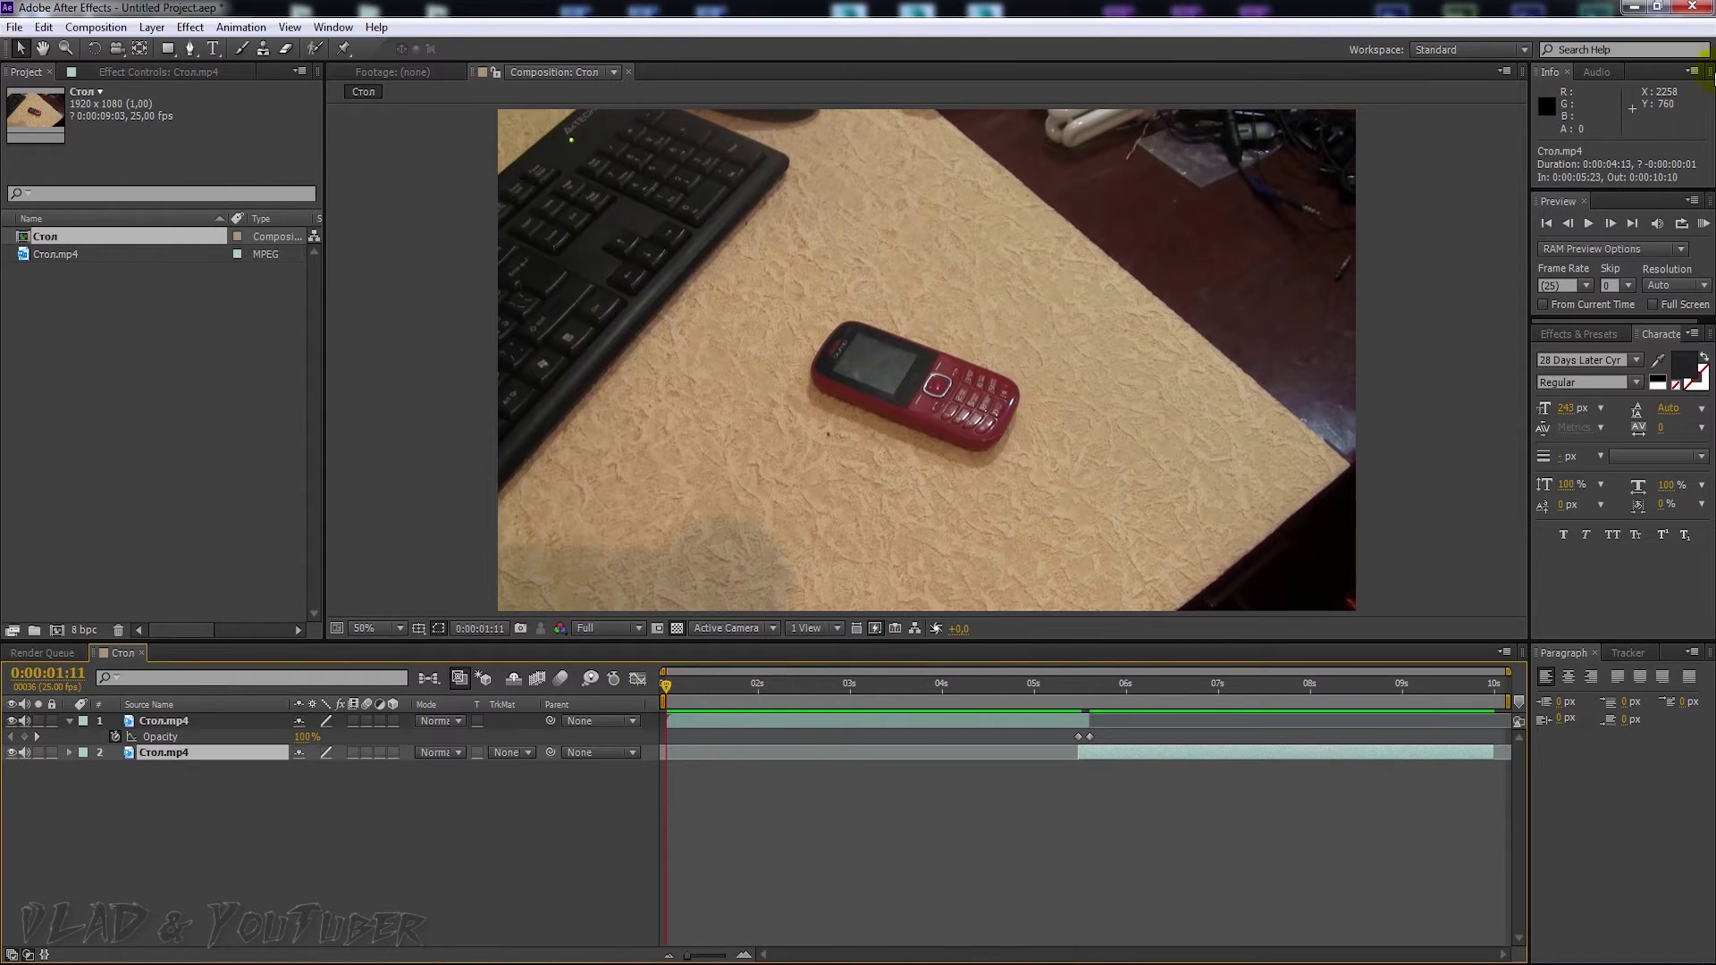
left_click(1704, 224)
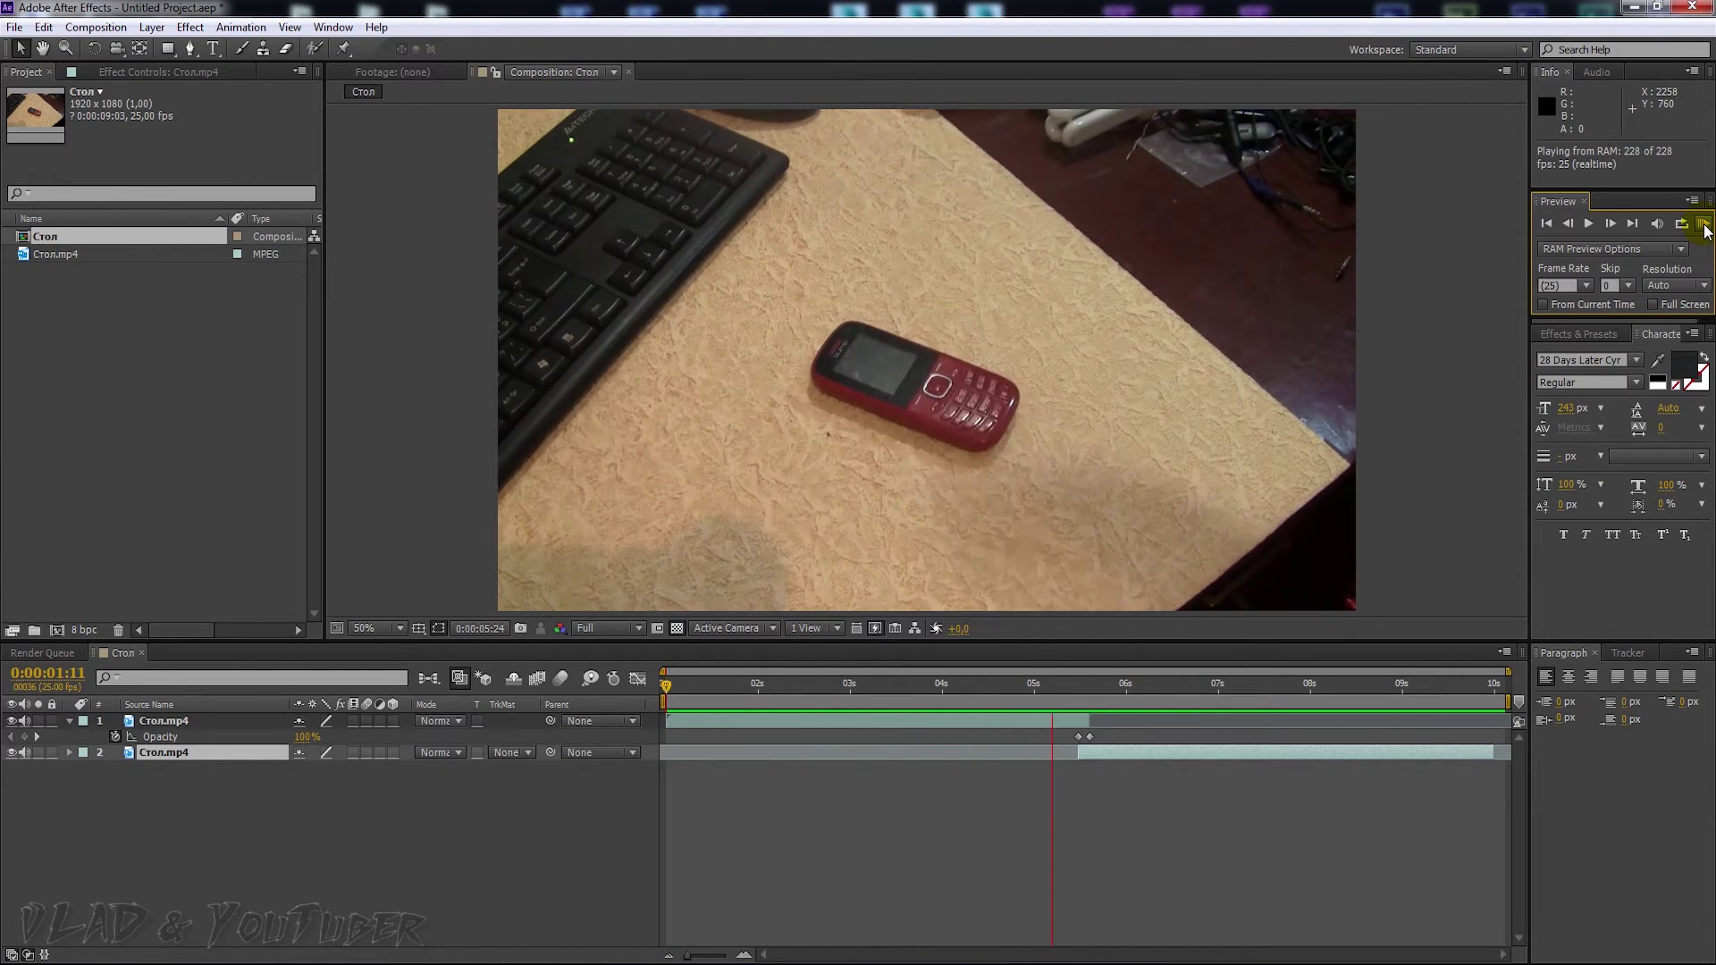
left_click(1004, 684)
mouse_move(979, 683)
left_mouse_down()
mouse_move(1076, 680)
mouse_move(666, 681)
left_mouse_up()
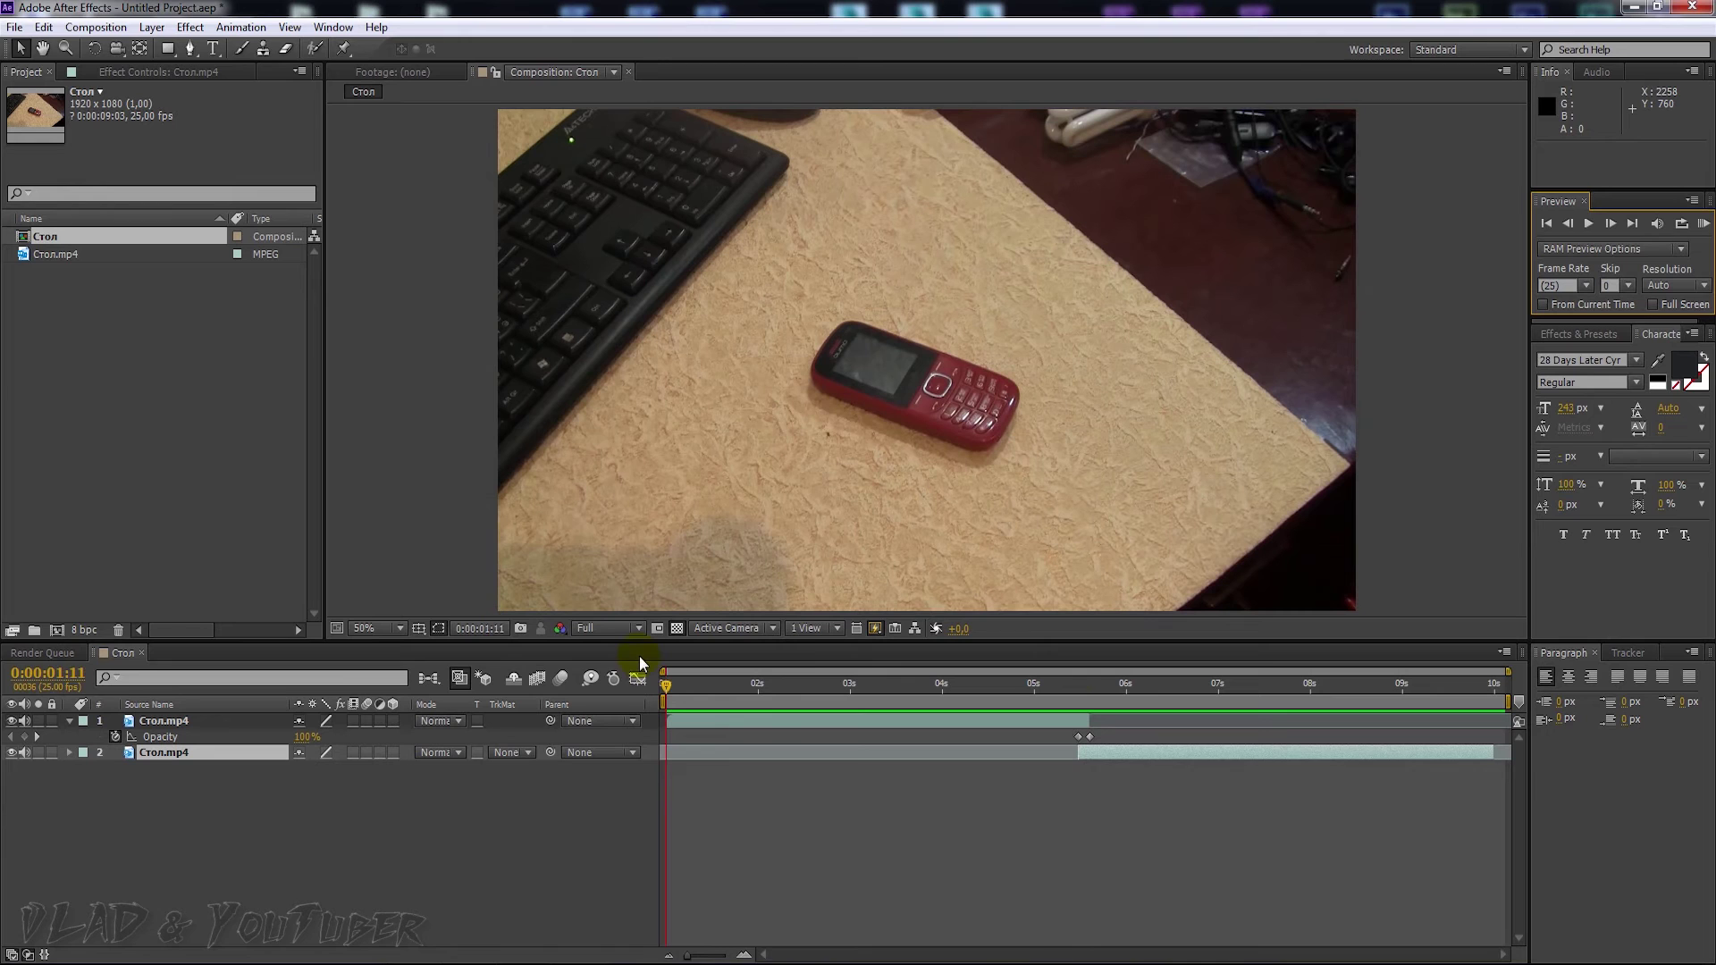
left_click(1703, 224)
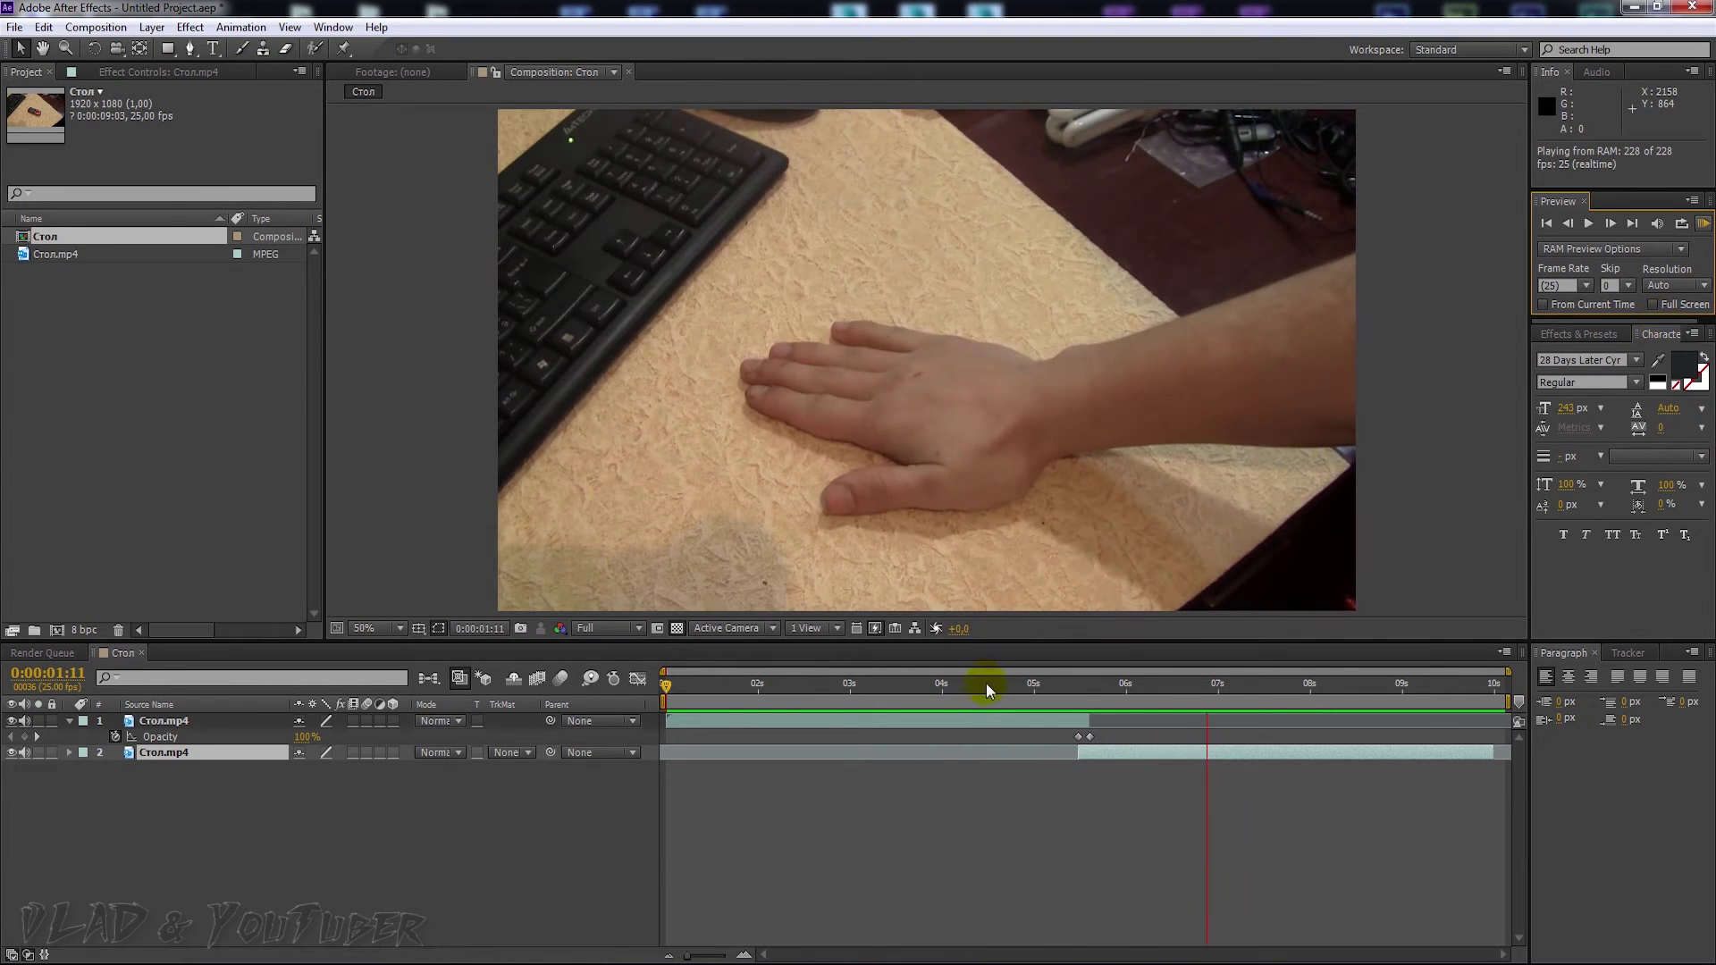
left_click(983, 683)
left_click_drag(979, 685, 1074, 684)
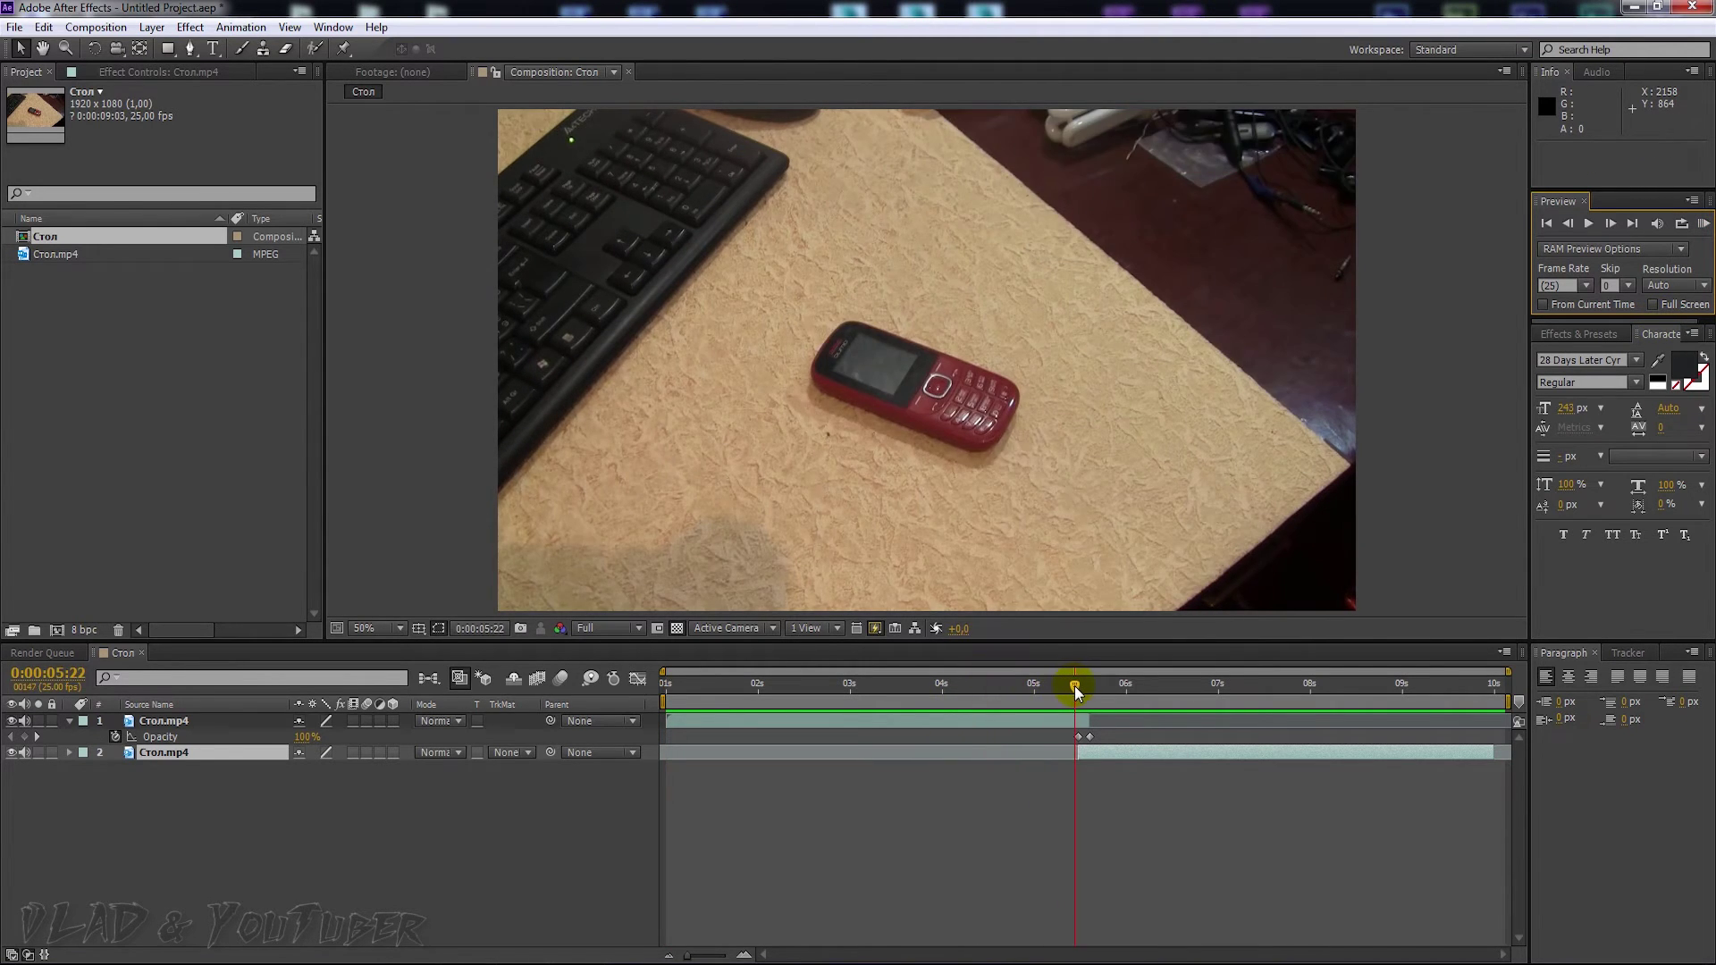
left_click(1079, 753)
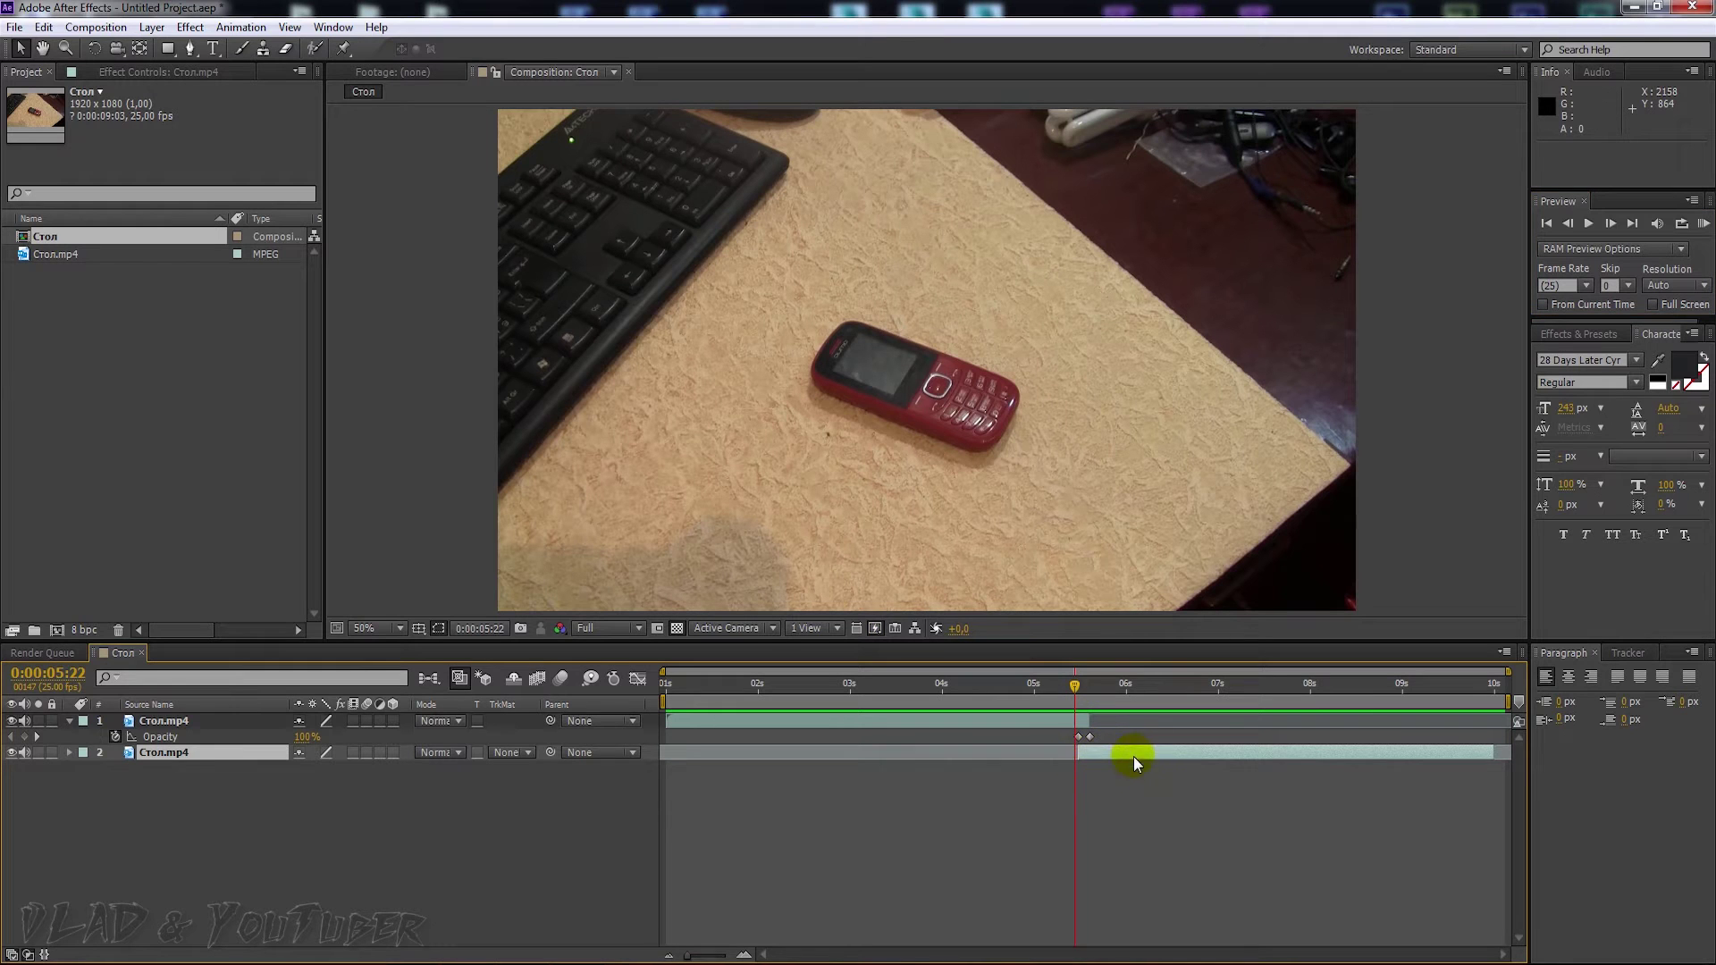
left_click(1069, 682)
mouse_move(1069, 683)
left_mouse_down()
mouse_move(1108, 685)
mouse_move(638, 683)
left_mouse_up()
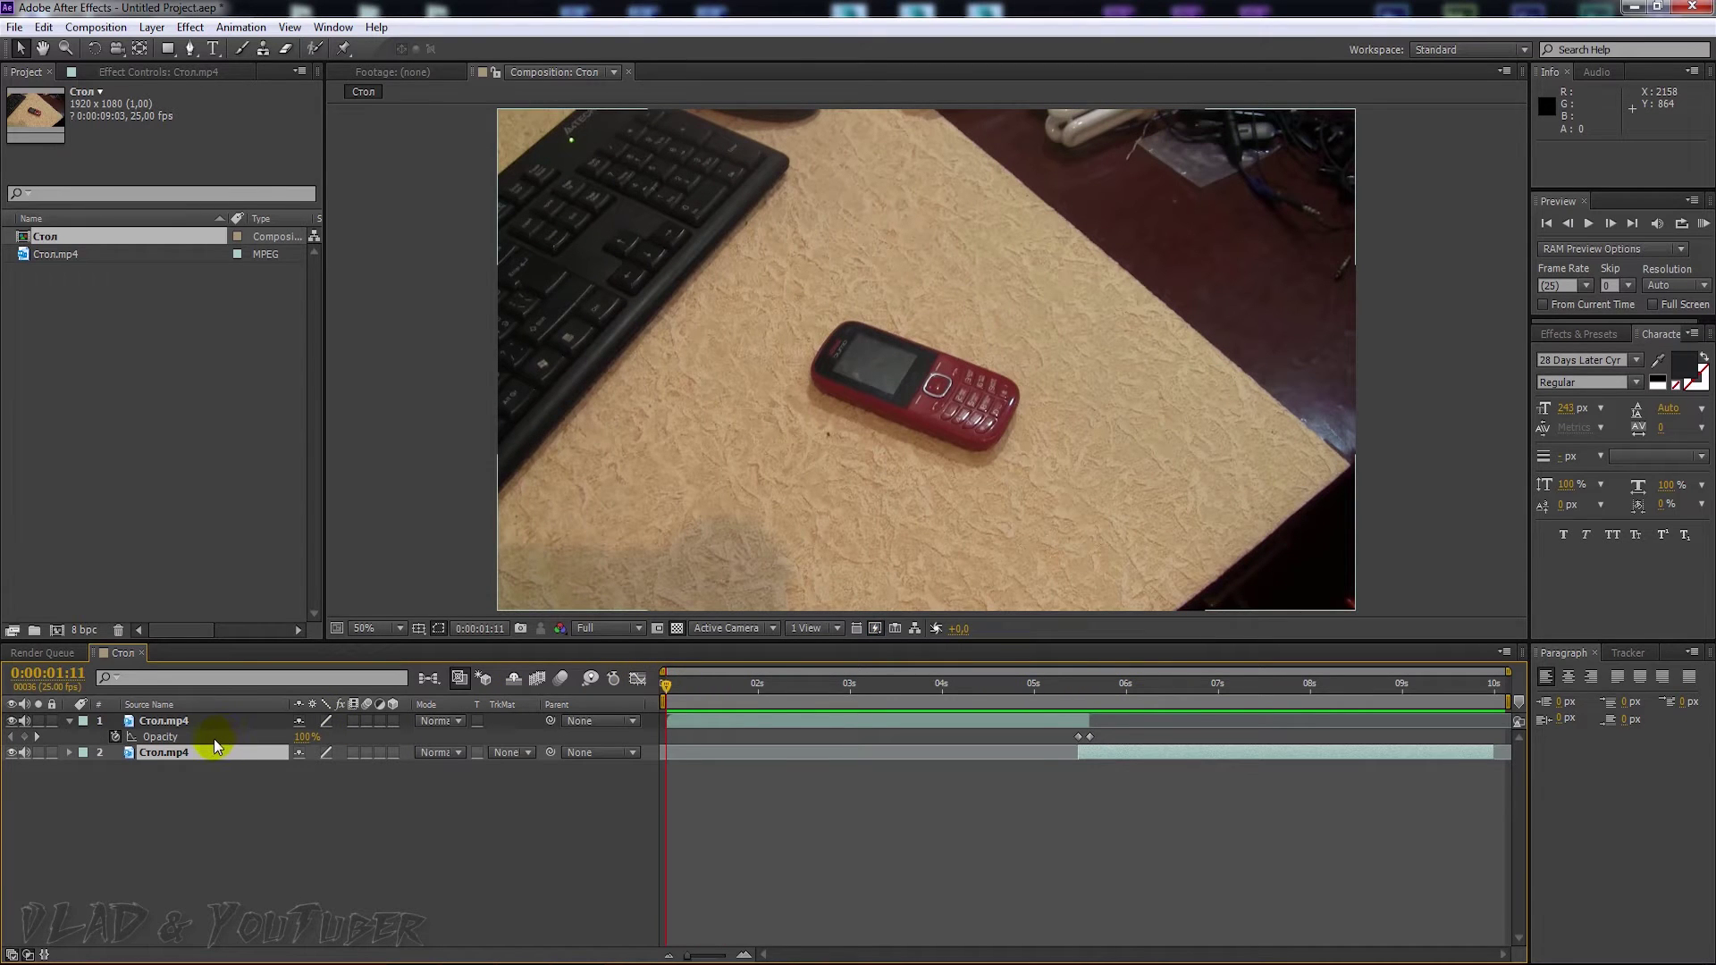
left_click(164, 721)
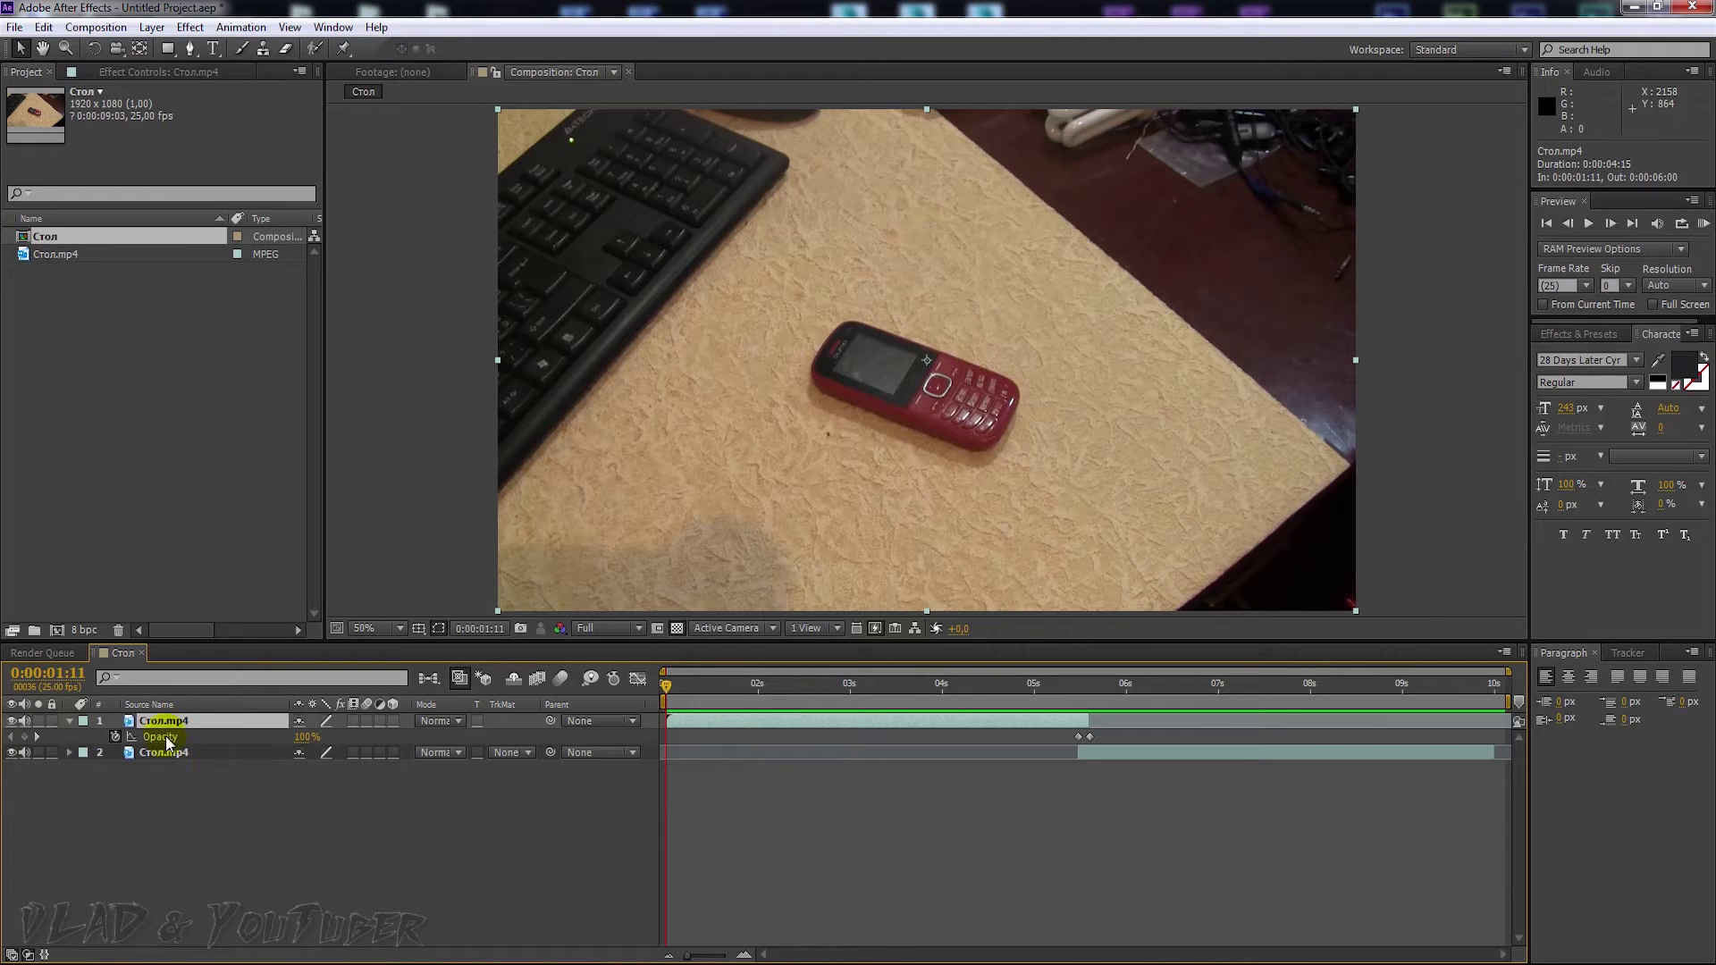
left_click(174, 756, "shift")
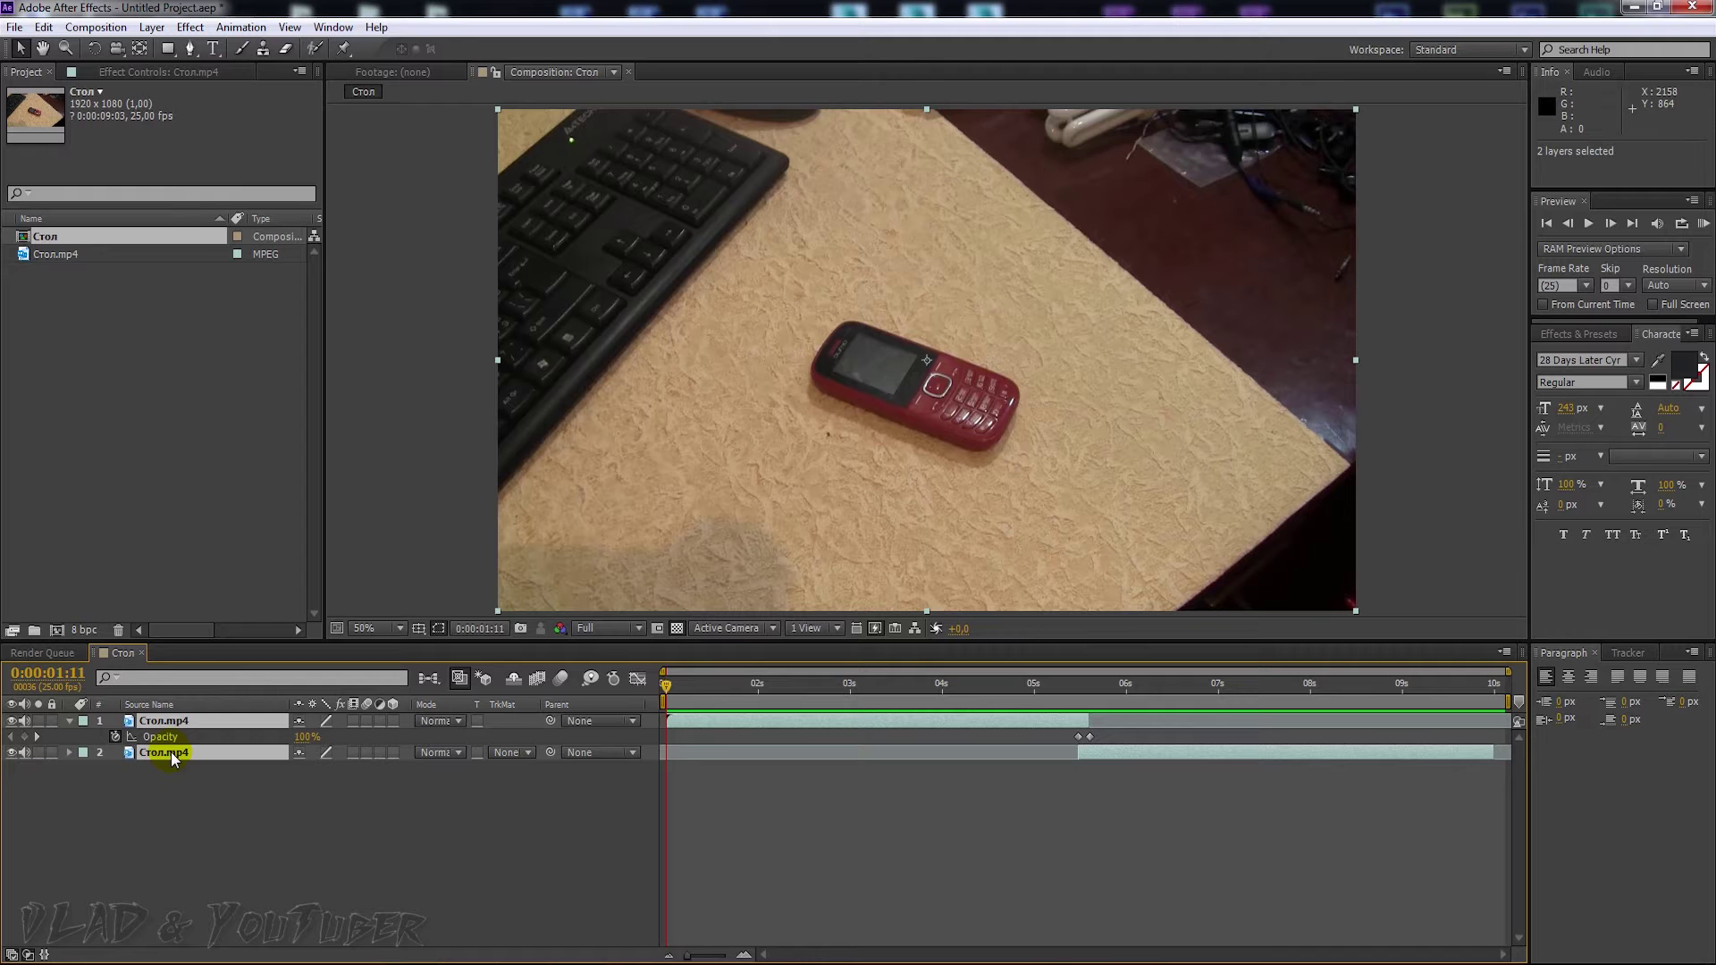
- Pre-compose both Стол.mp4 layers into Pre-comp 1, moving all attributes into it
right_click(169, 752)
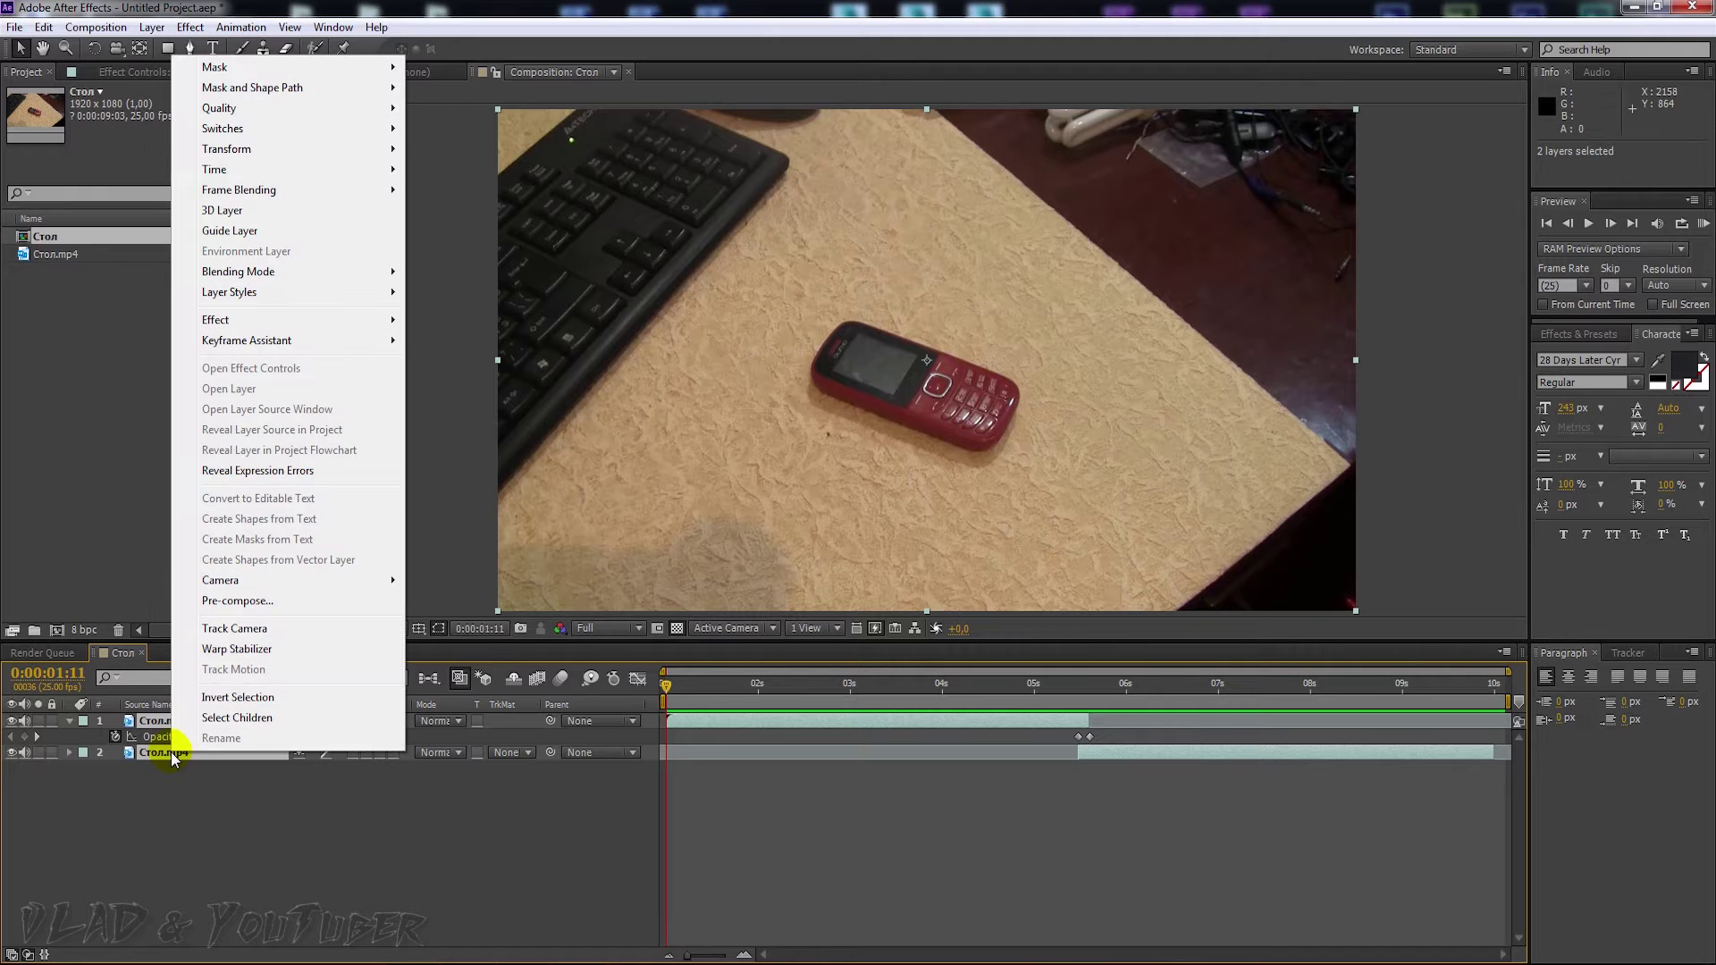
left_click(231, 600)
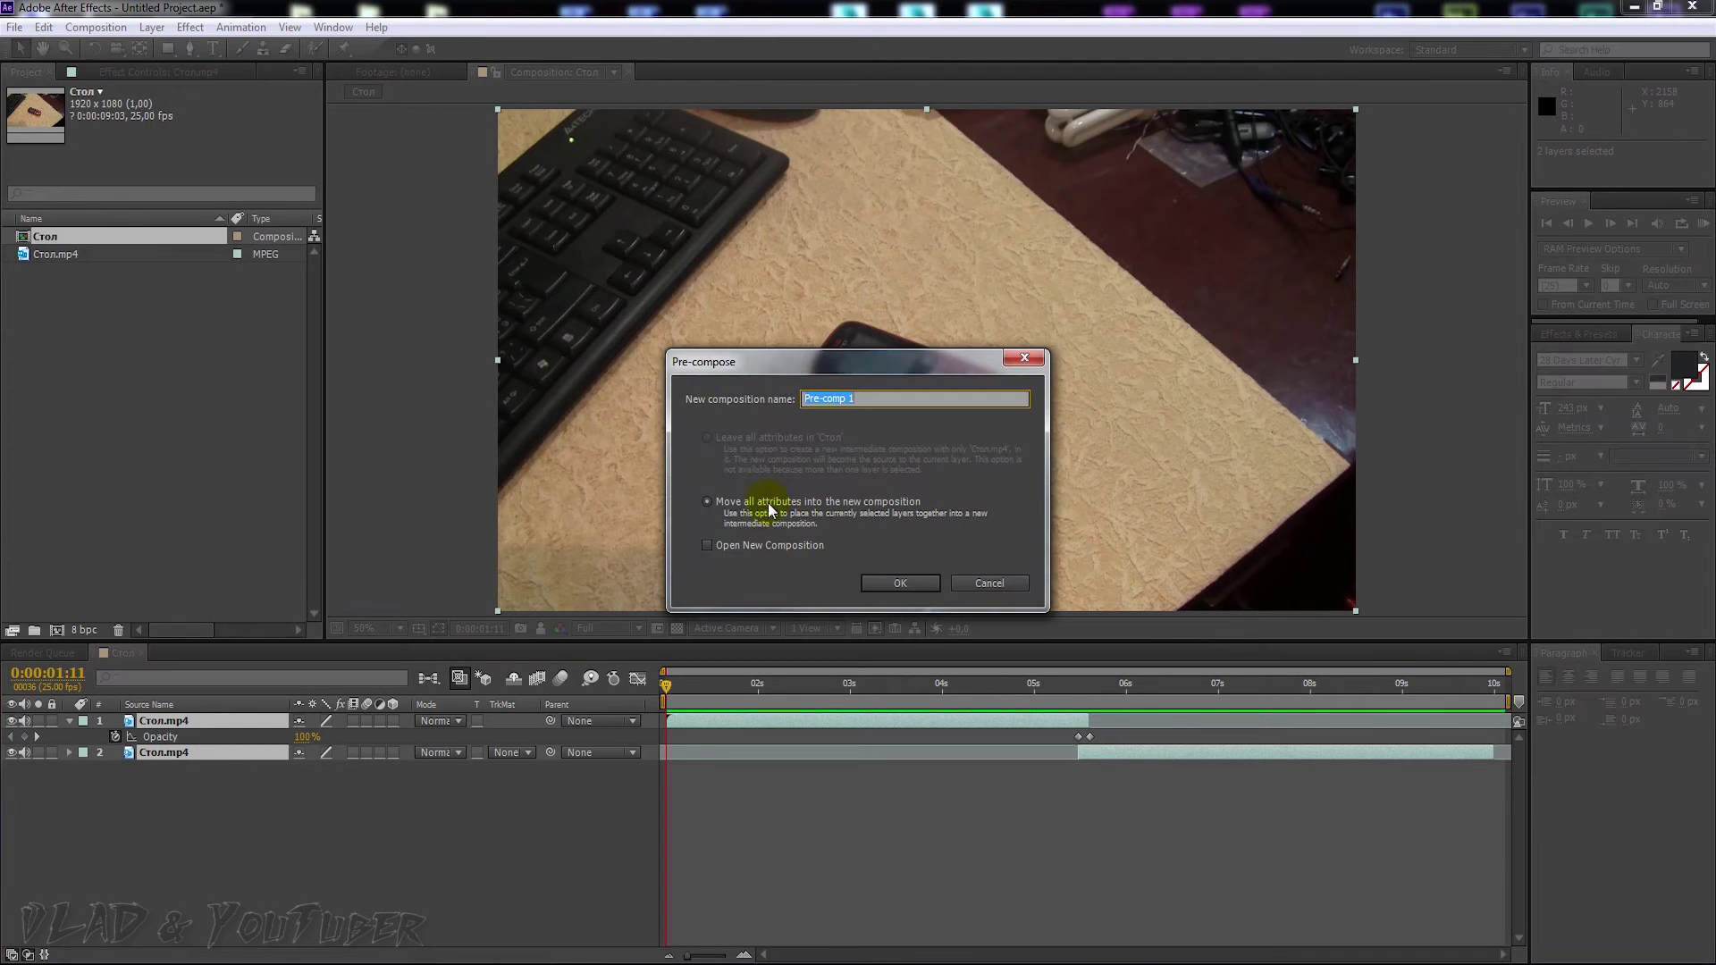
left_click(899, 584)
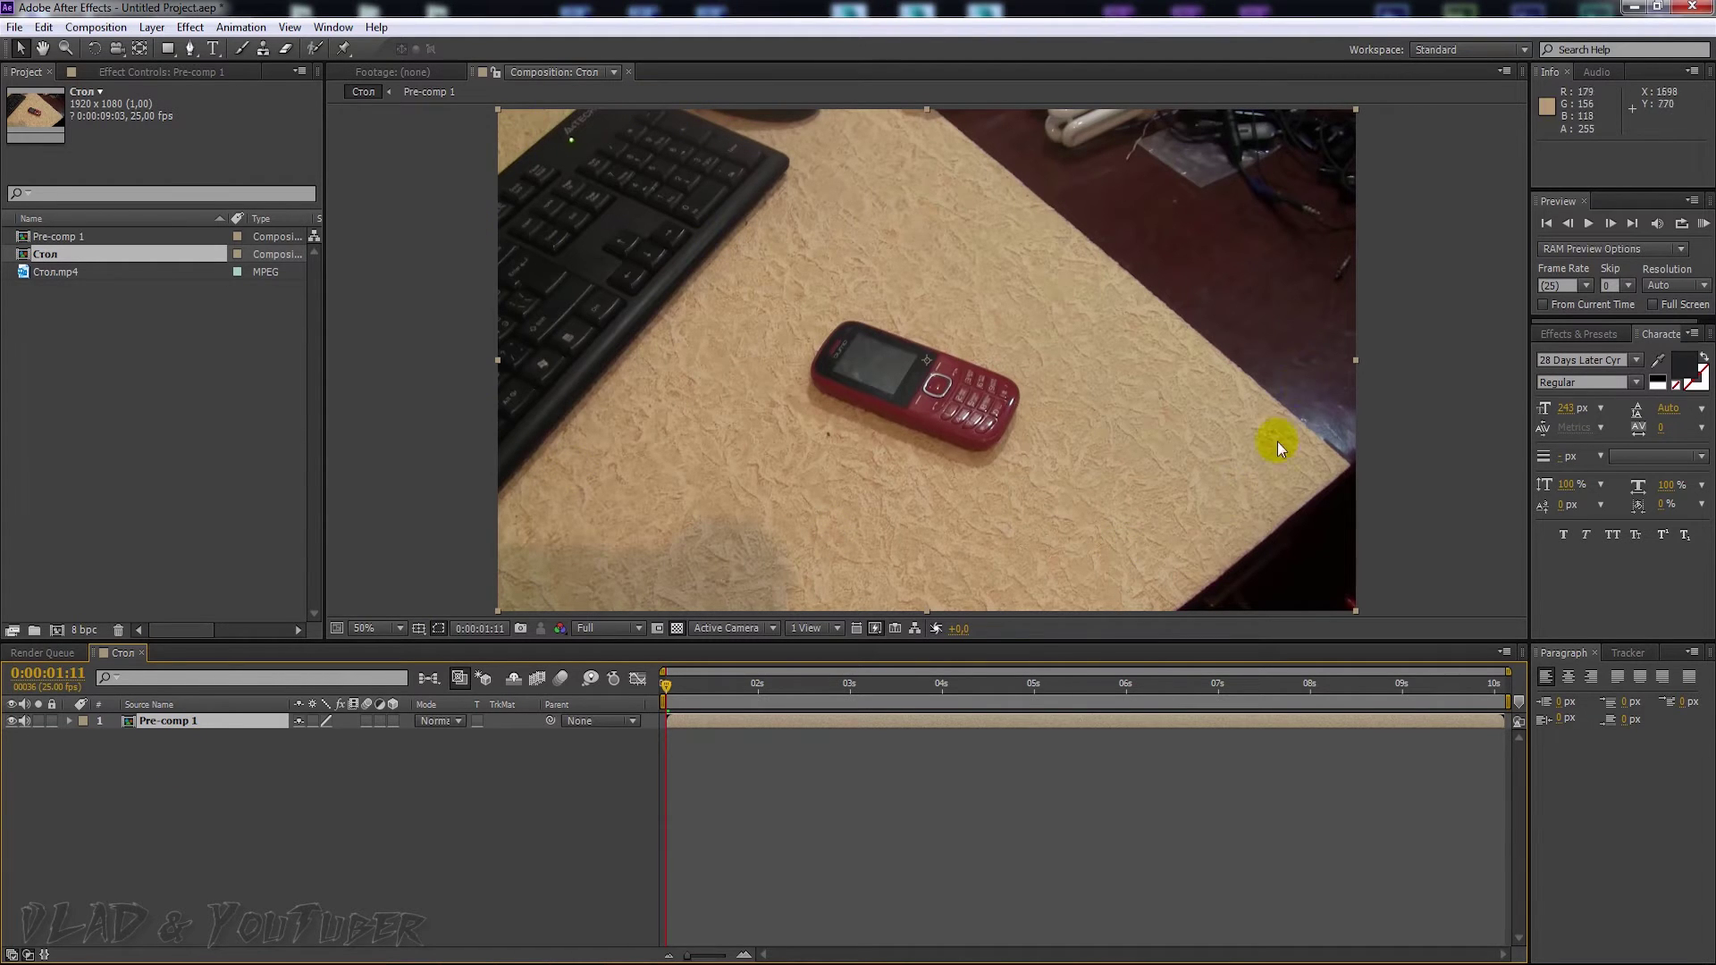
- Add a comp-size 1920×1080 black solid, Black Solid 1, above Pre-comp 1
left_click(843, 218)
left_click(678, 460)
left_click(152, 27)
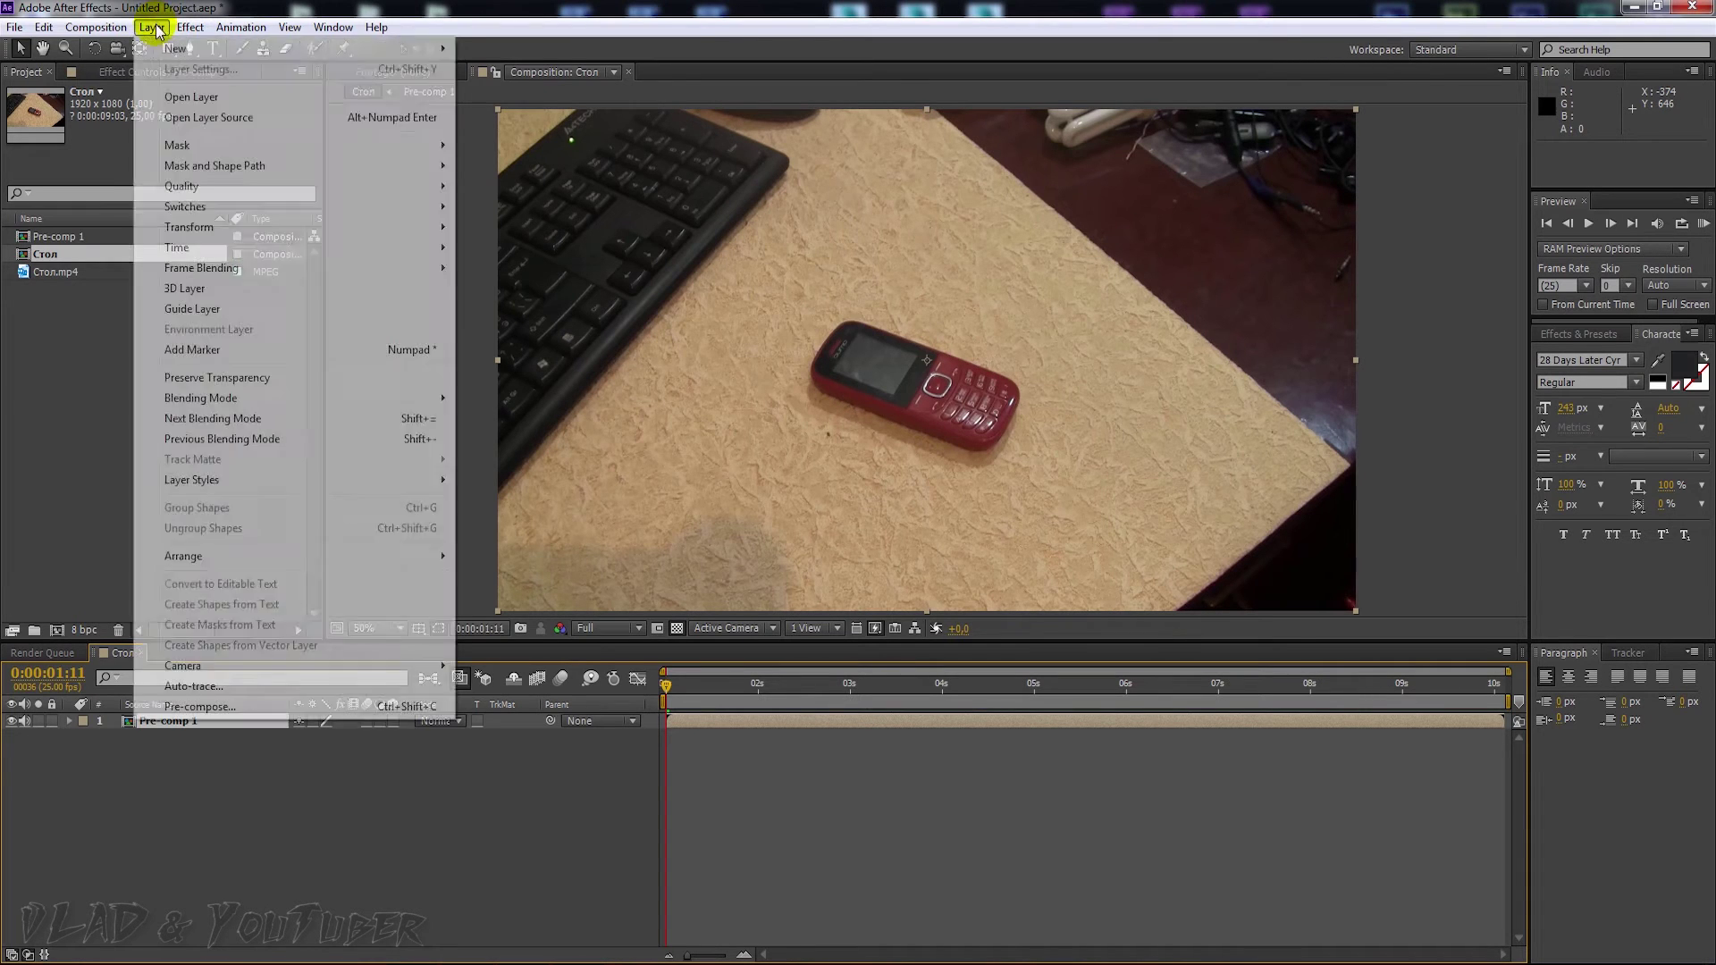
mouse_move(175, 49)
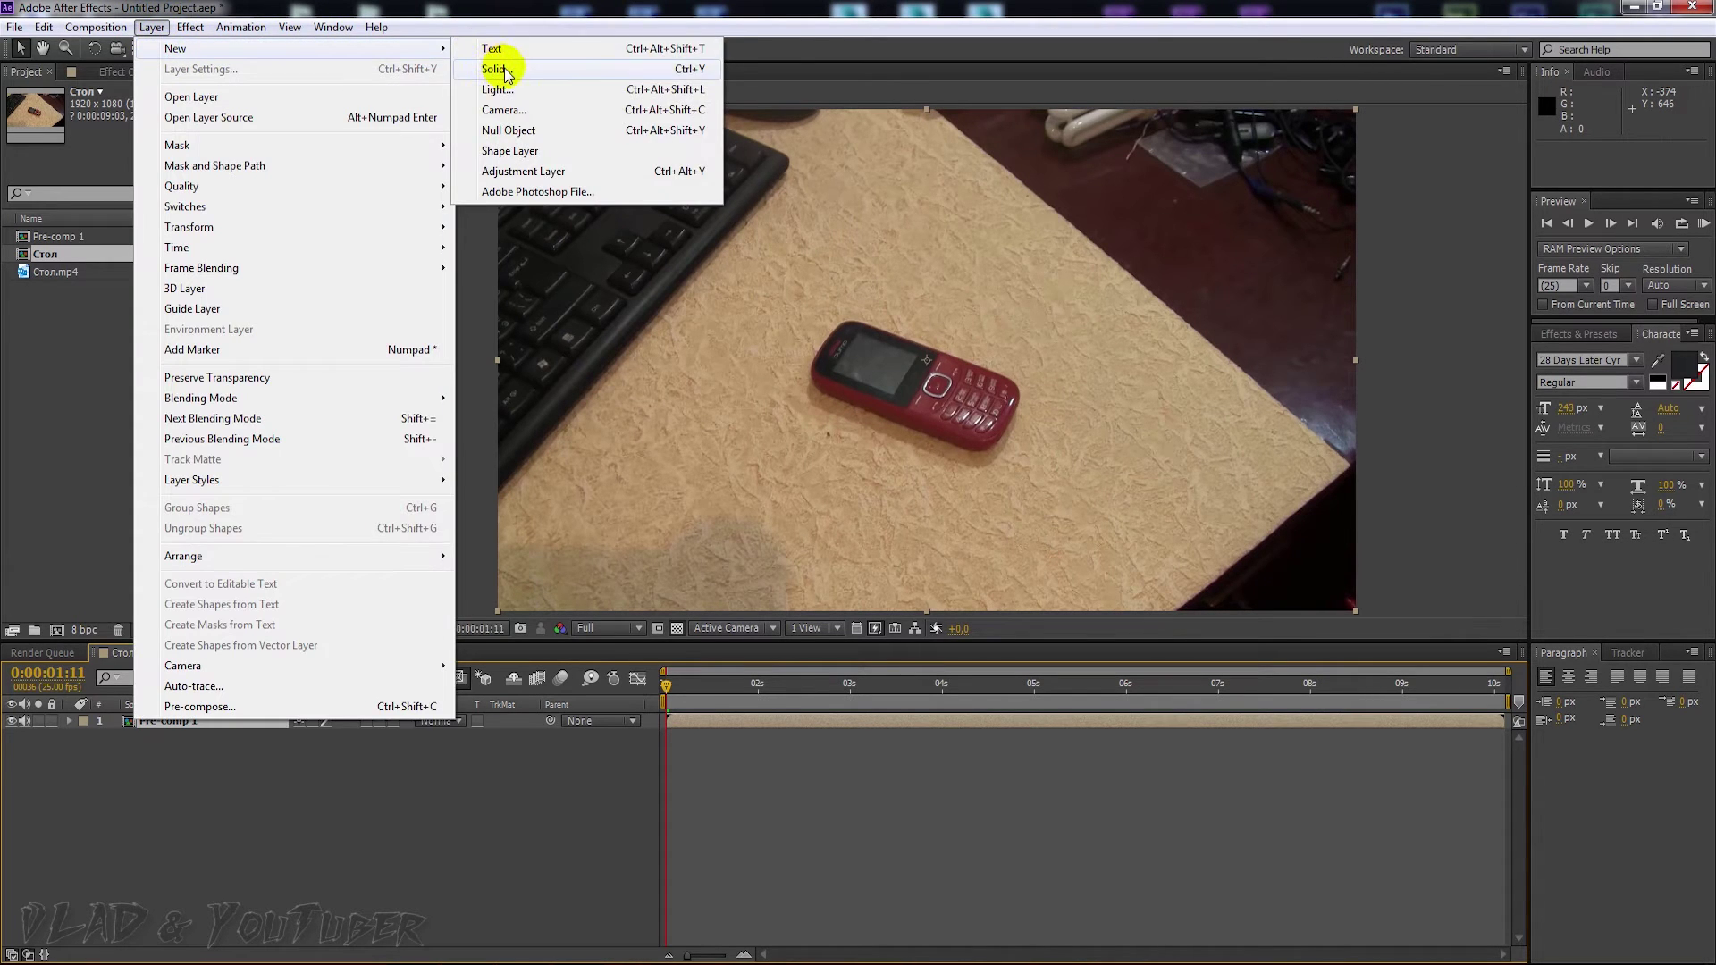
left_click(496, 68)
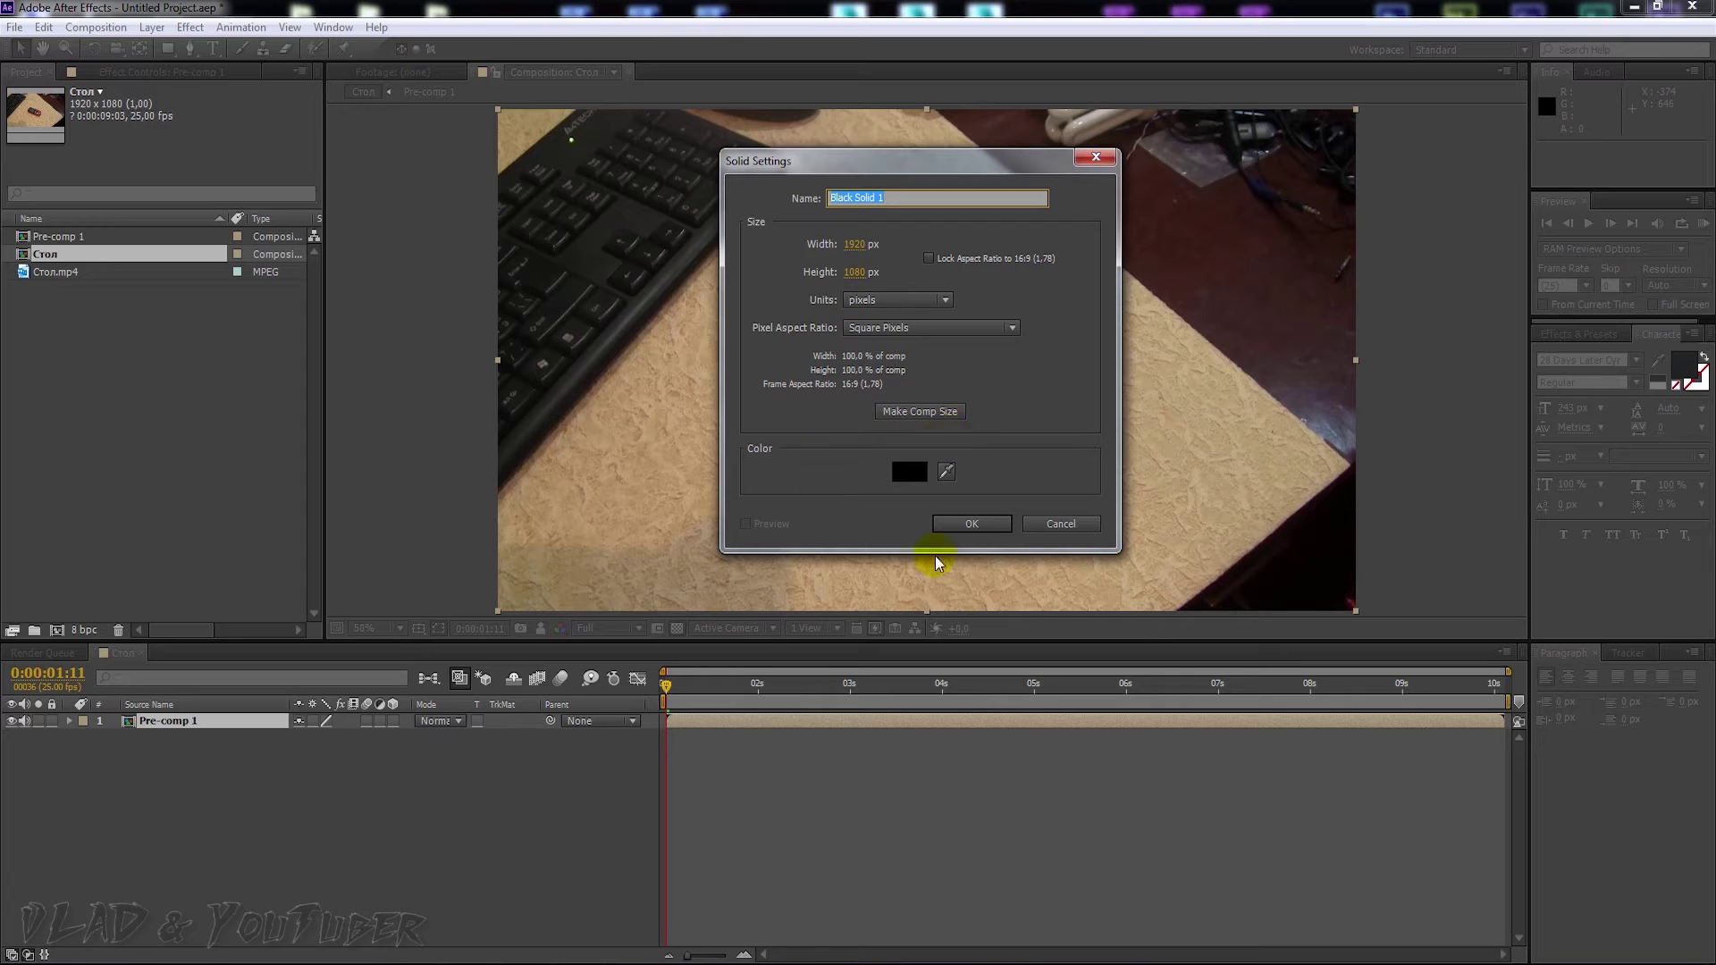
left_click(974, 527)
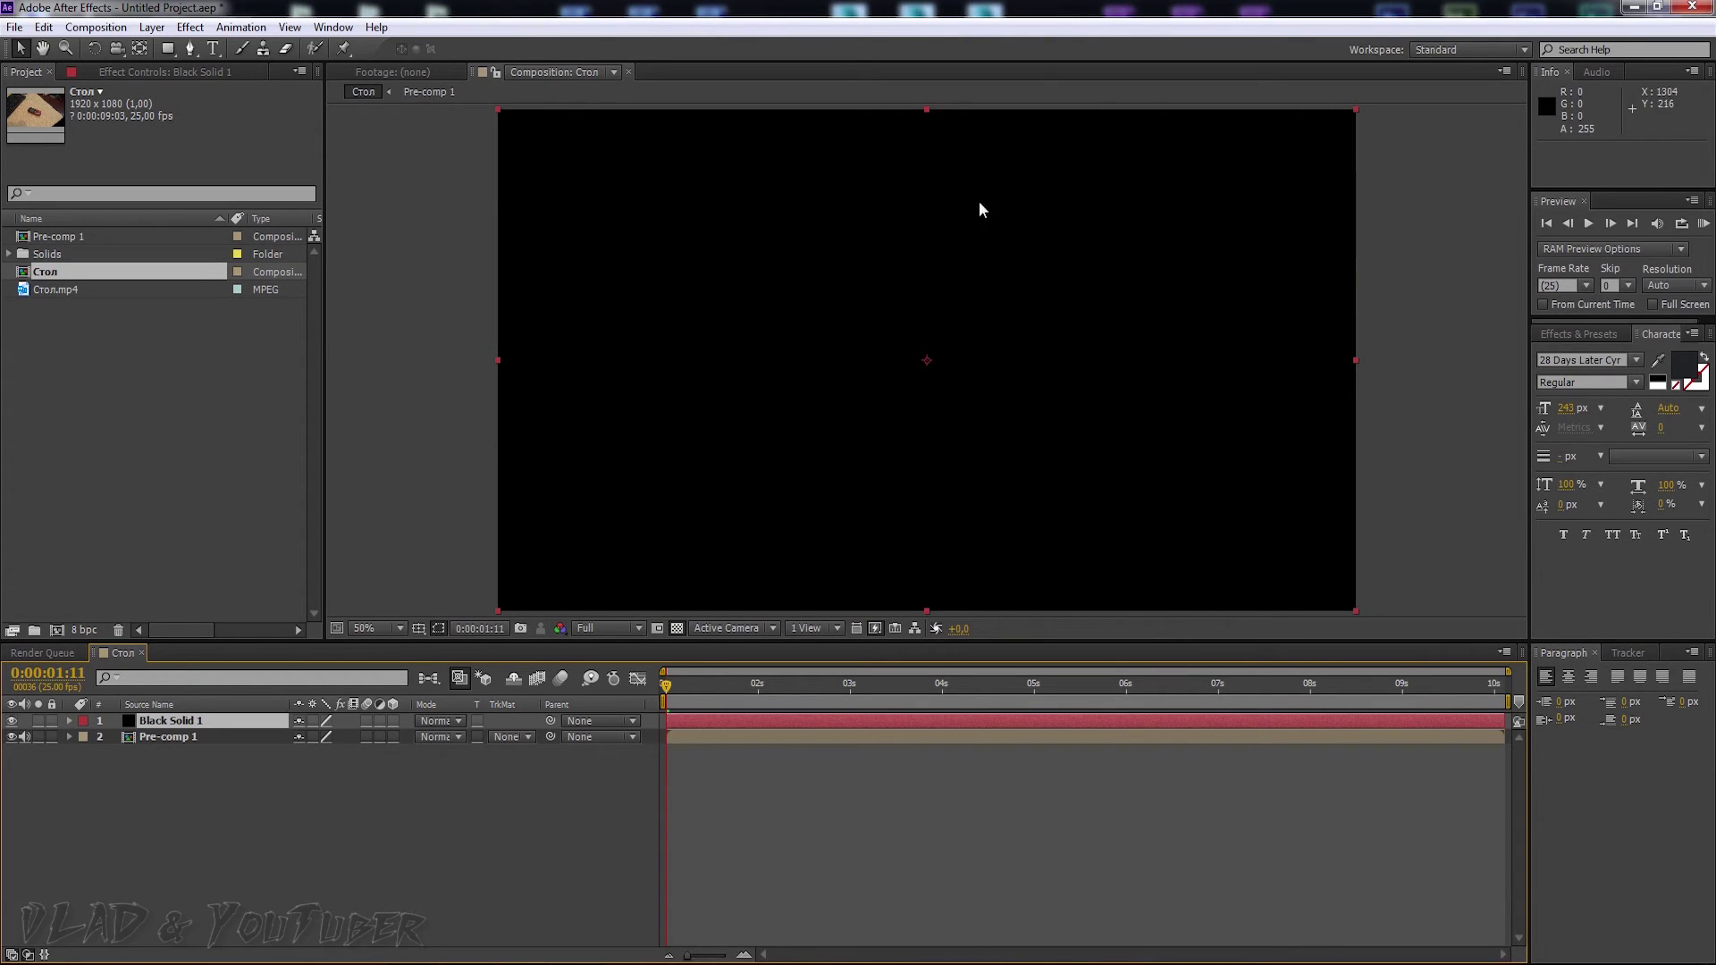
- Fit an ellipse mask to Black Solid 1 and set Mask 1 to Subtract
left_click(168, 51)
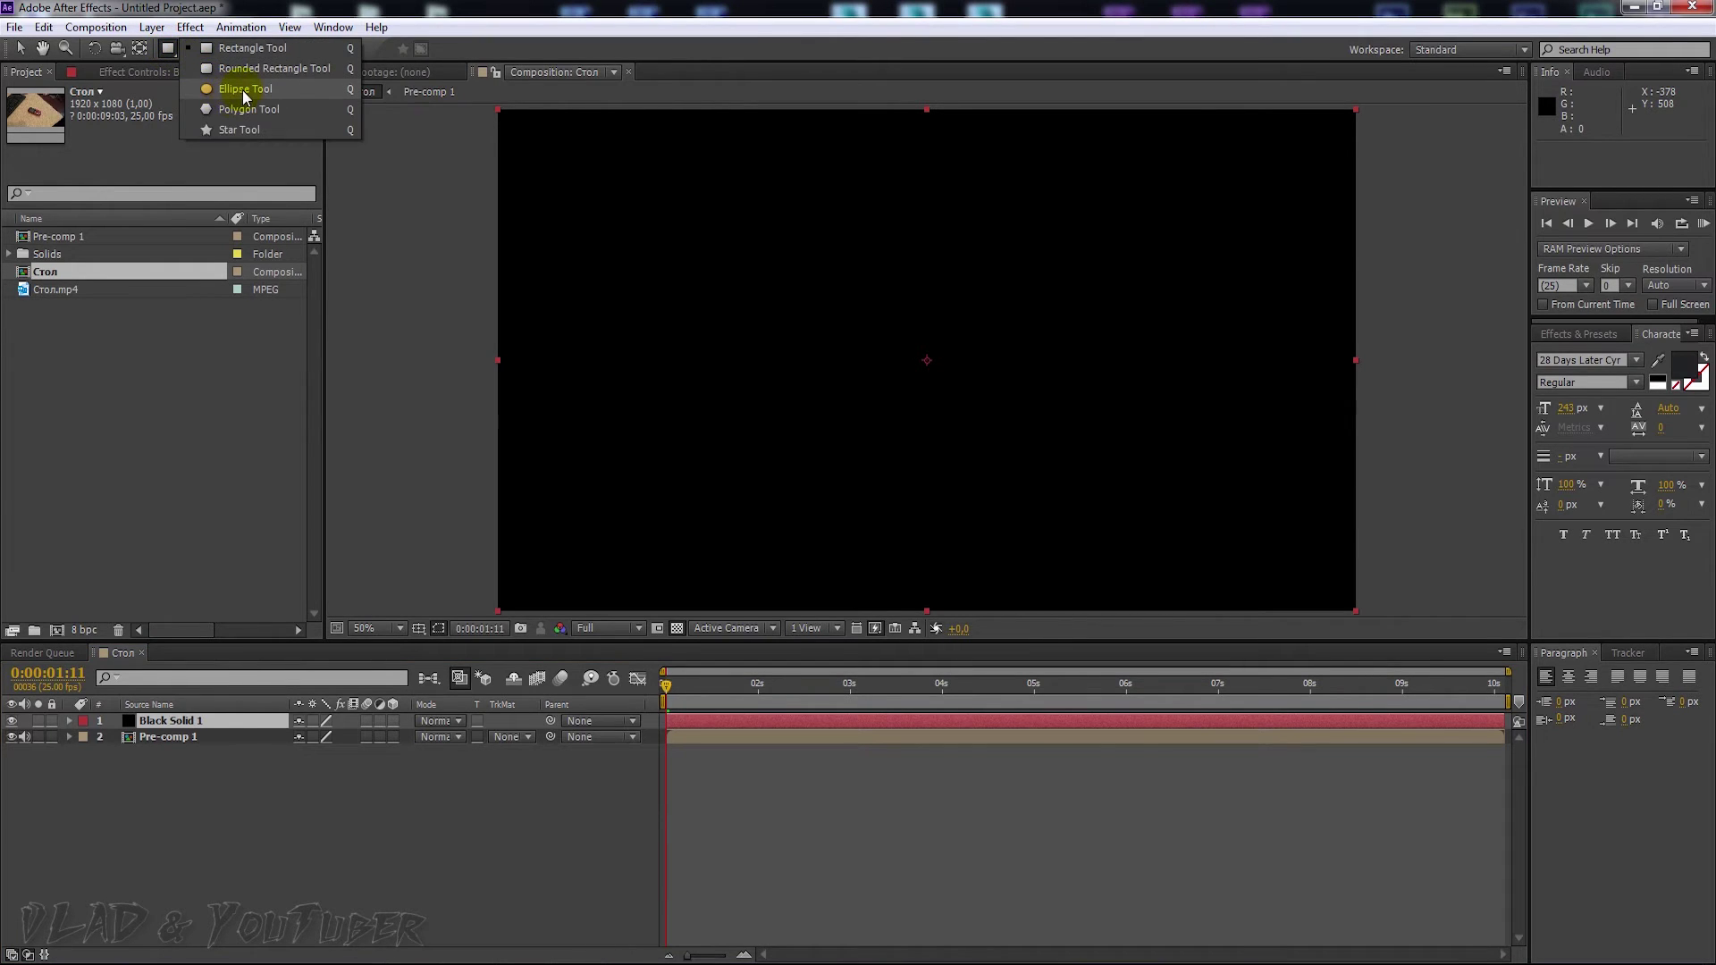
left_click(243, 92)
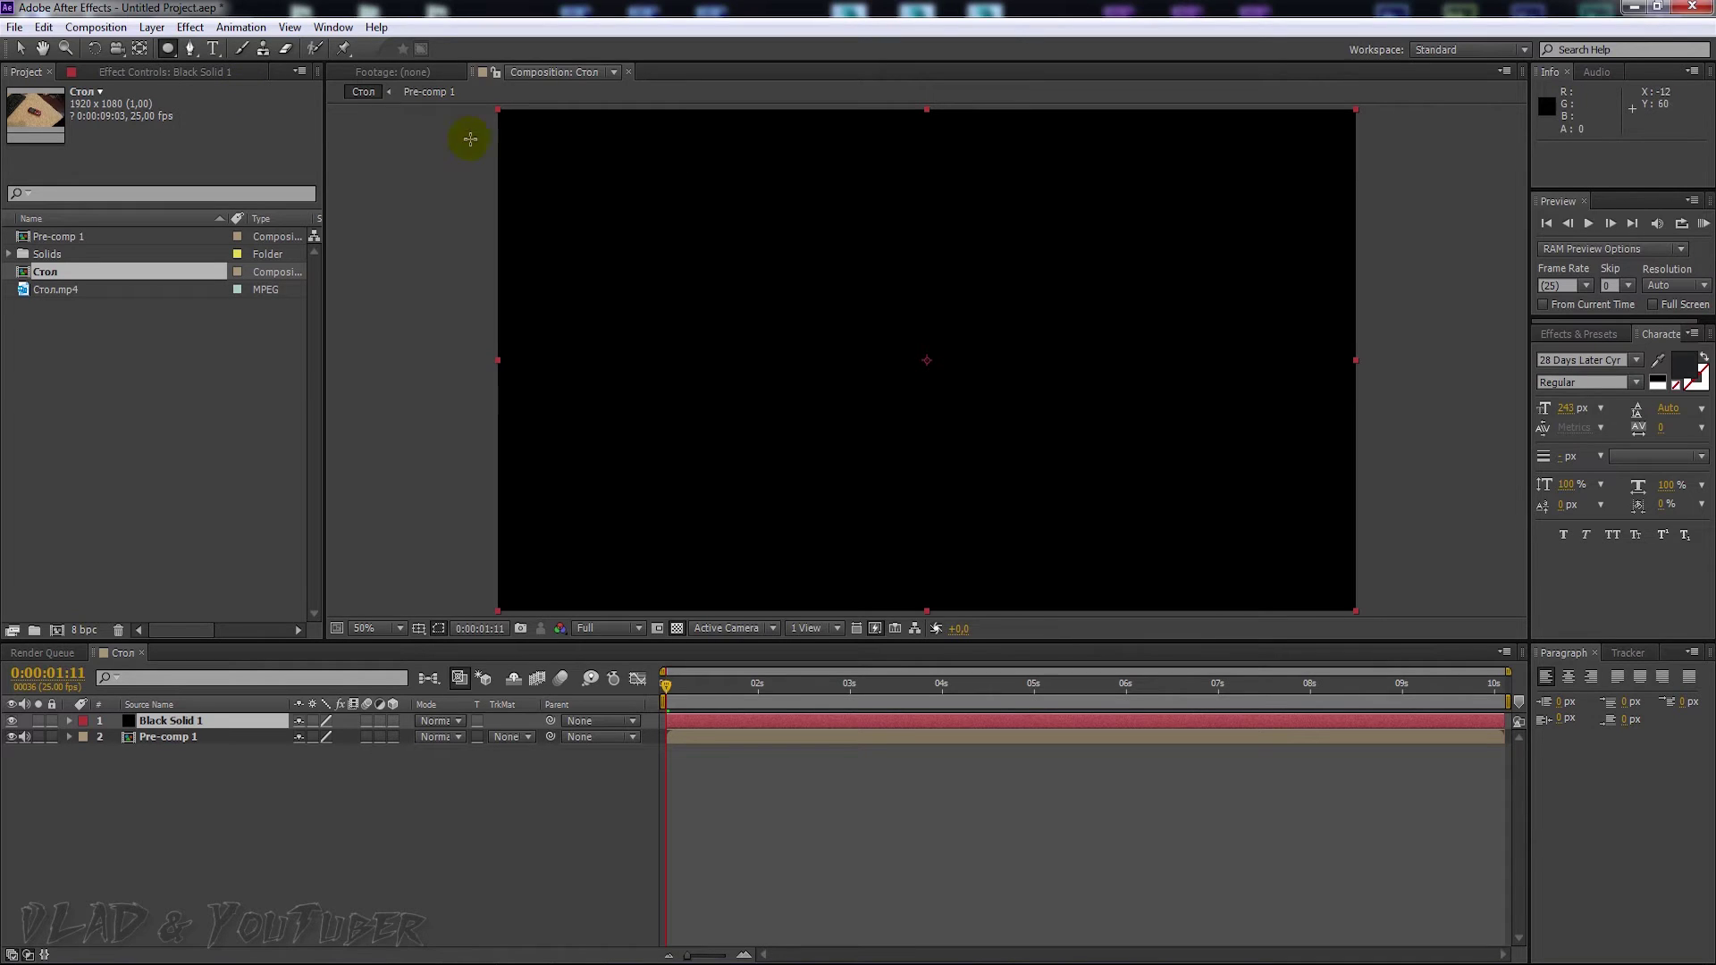
double_click(168, 50)
key("v")
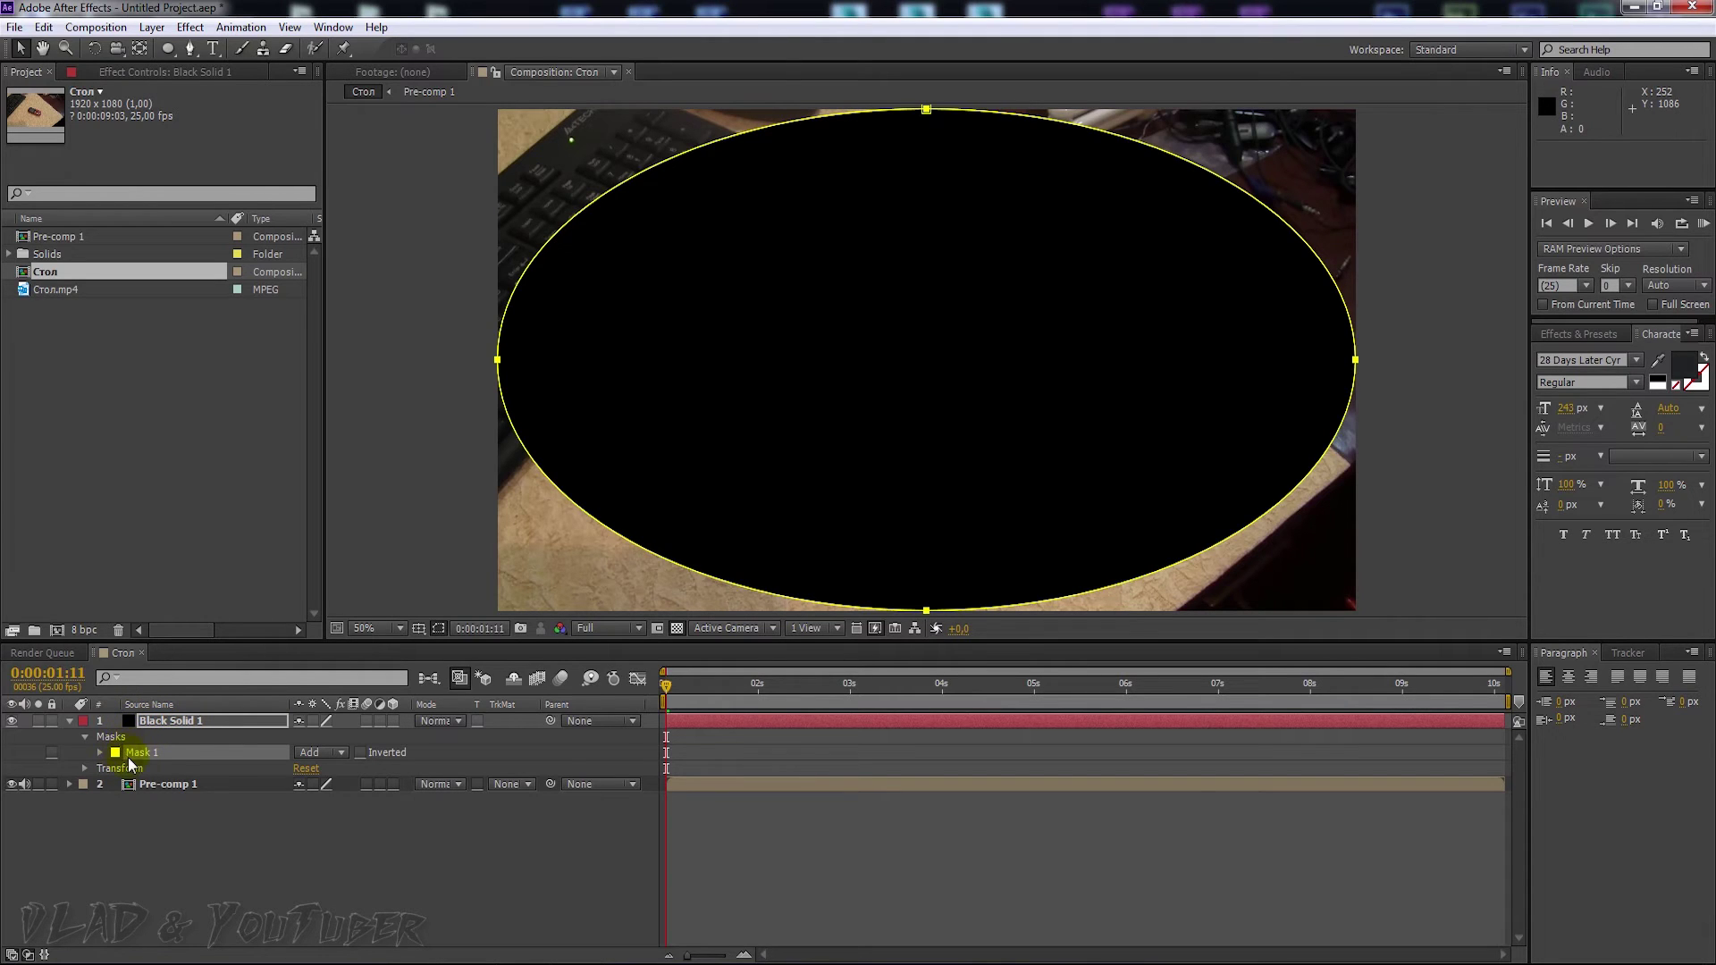
left_click(340, 752)
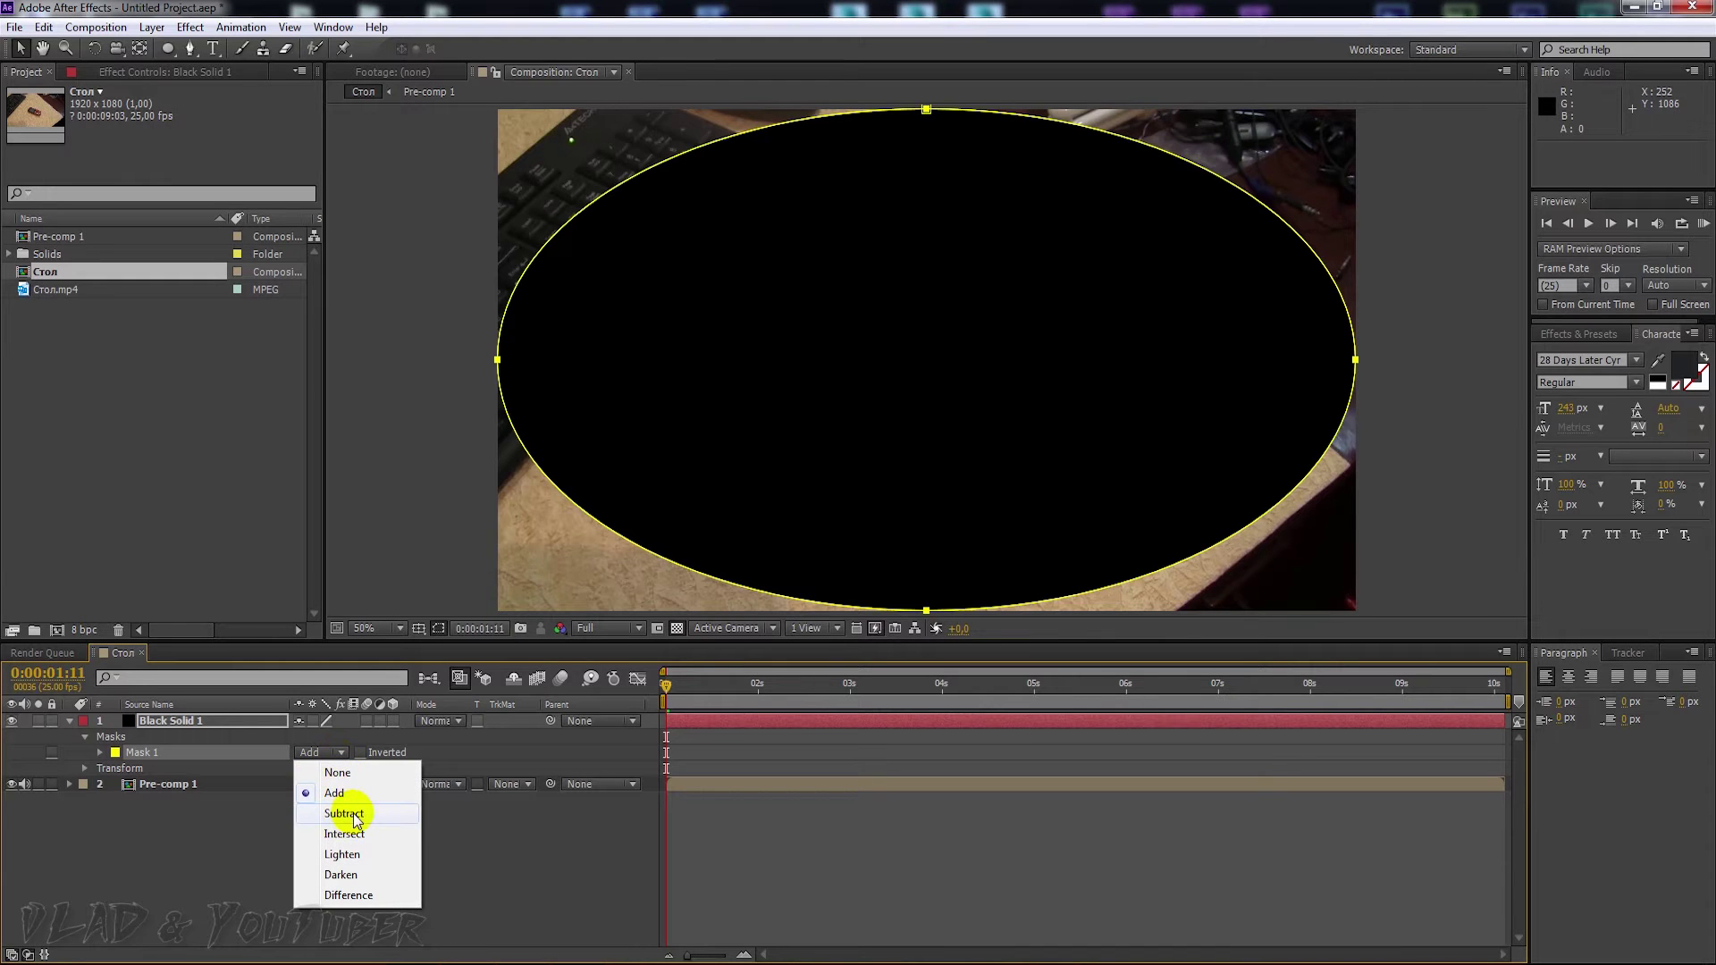
left_click(344, 813)
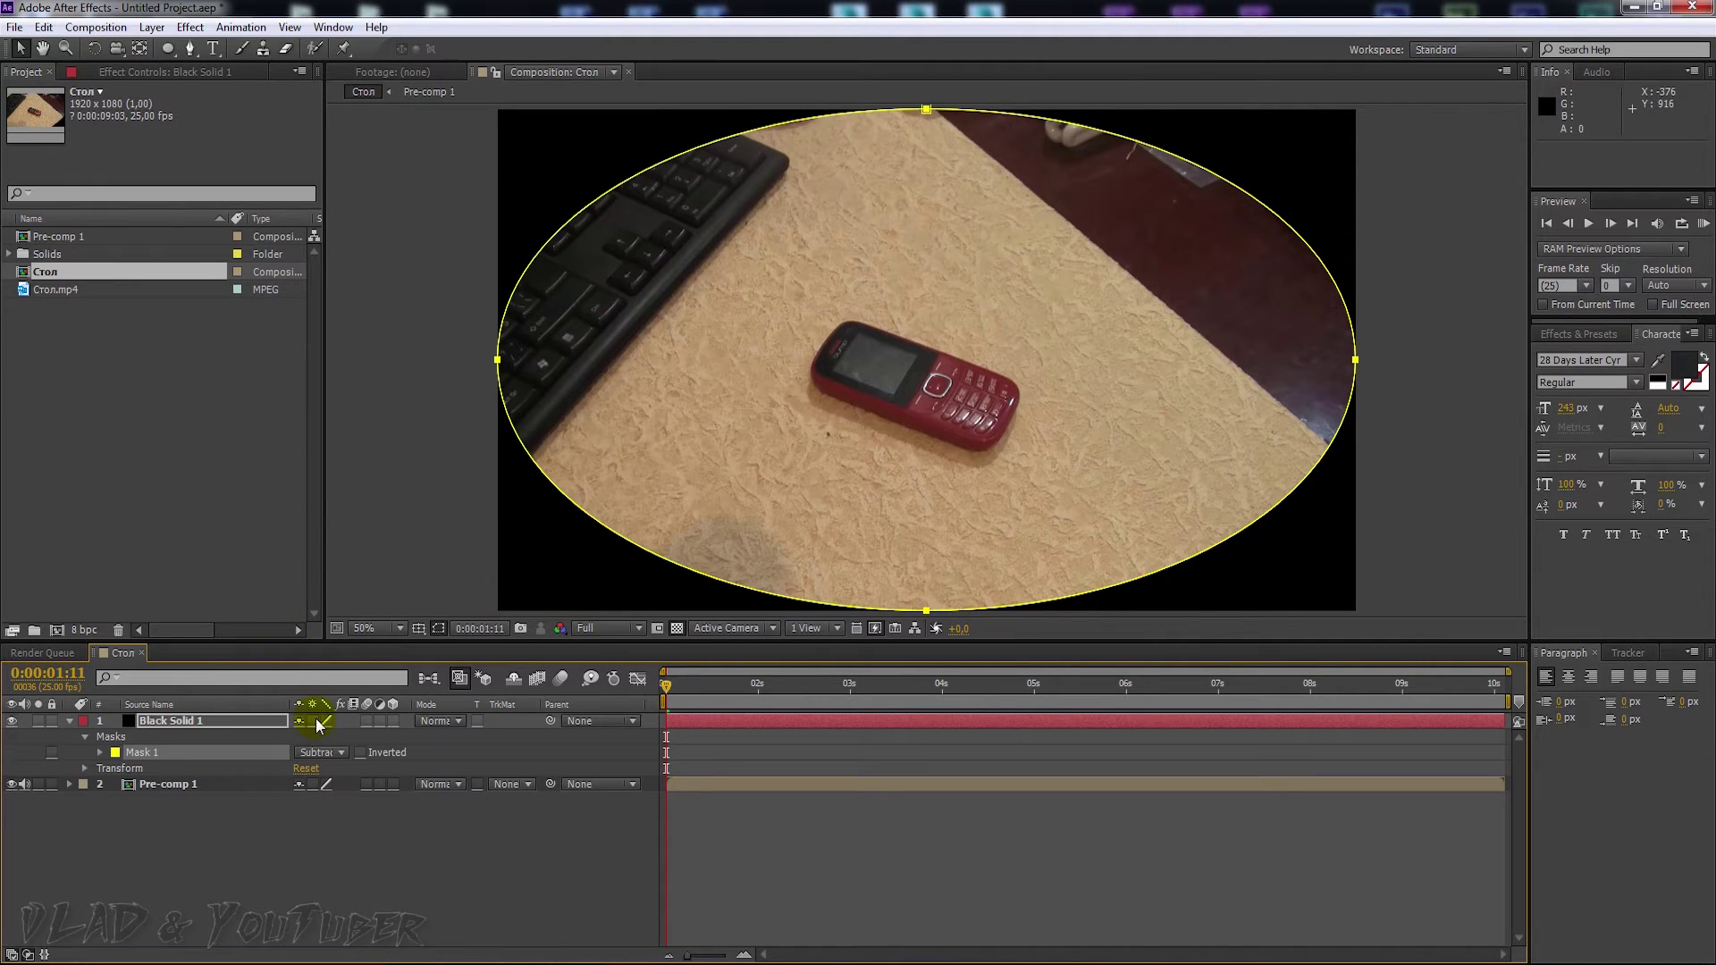
- Give Mask 1 a 366 px feather, 127 px expansion and reduced mask opacity
left_click(100, 753)
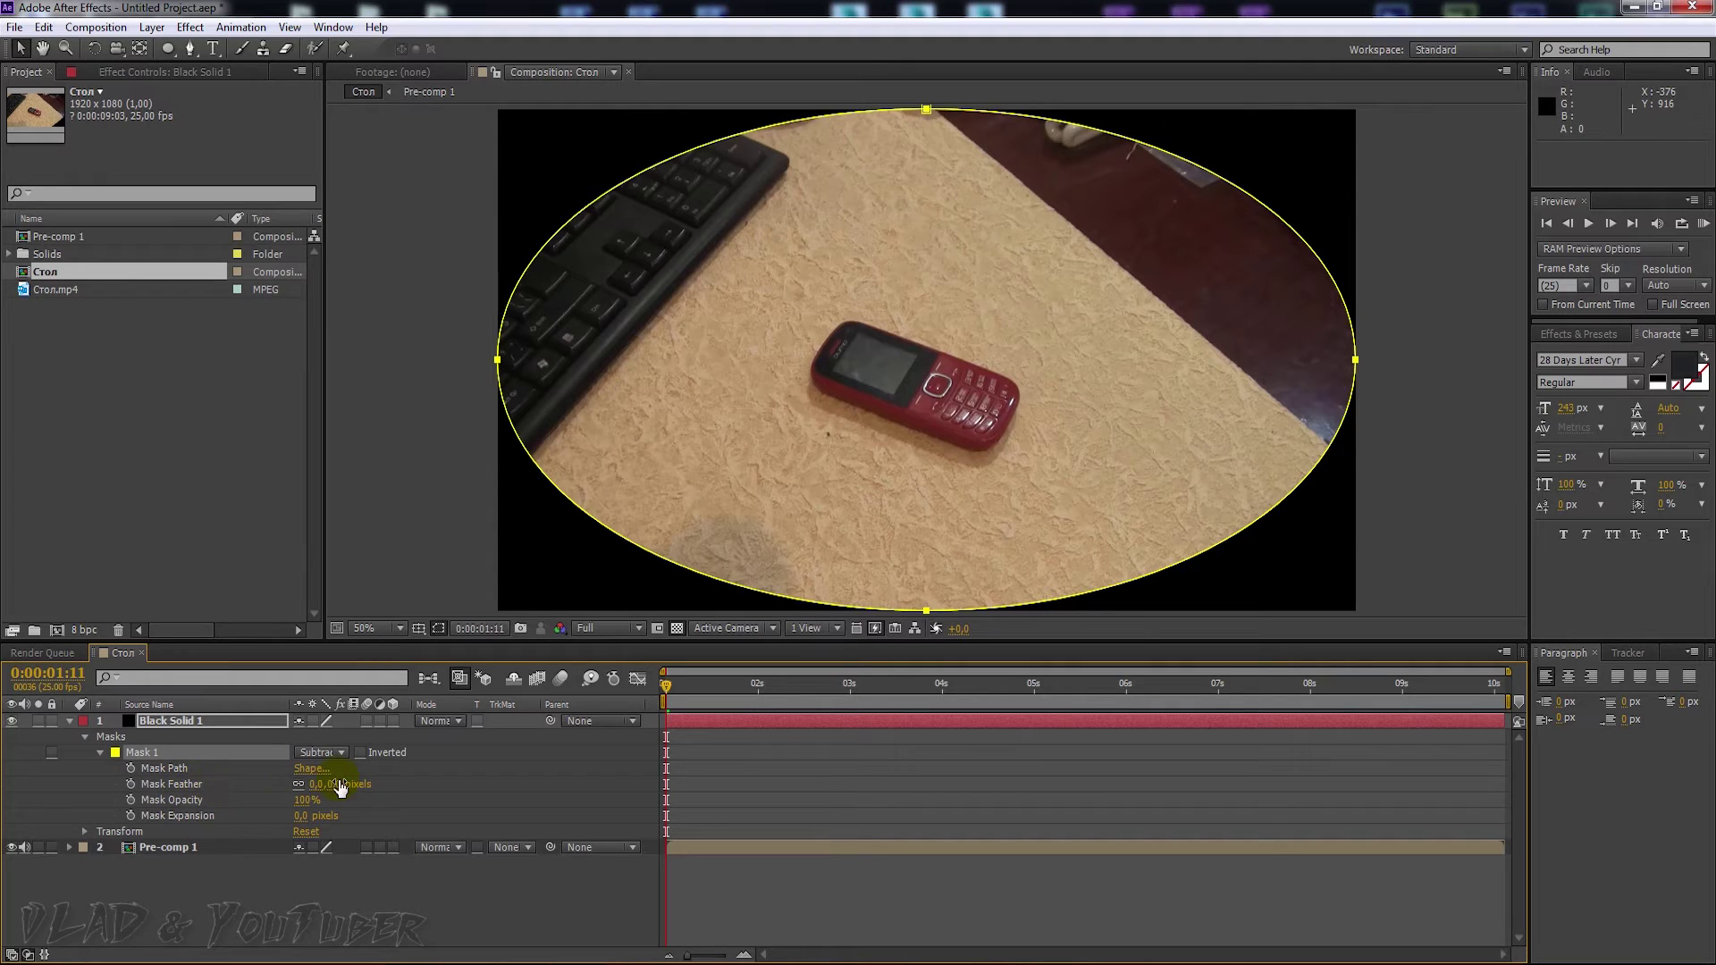
left_click_drag(343, 788, 592, 748)
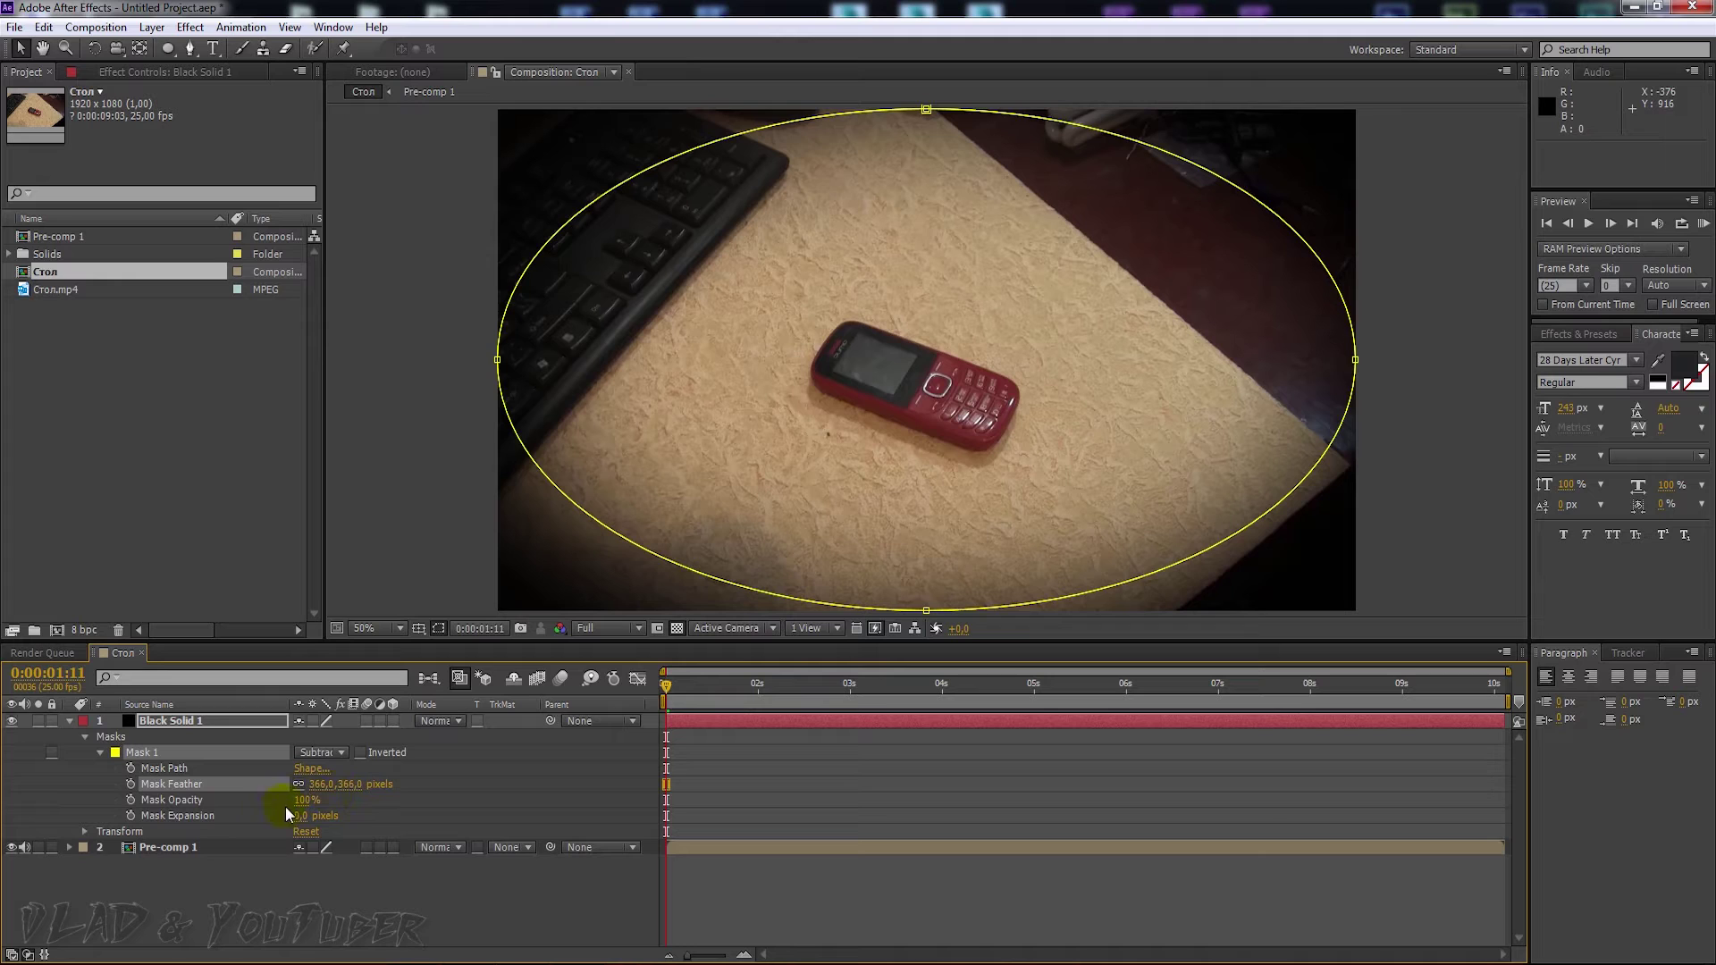
left_click(178, 816)
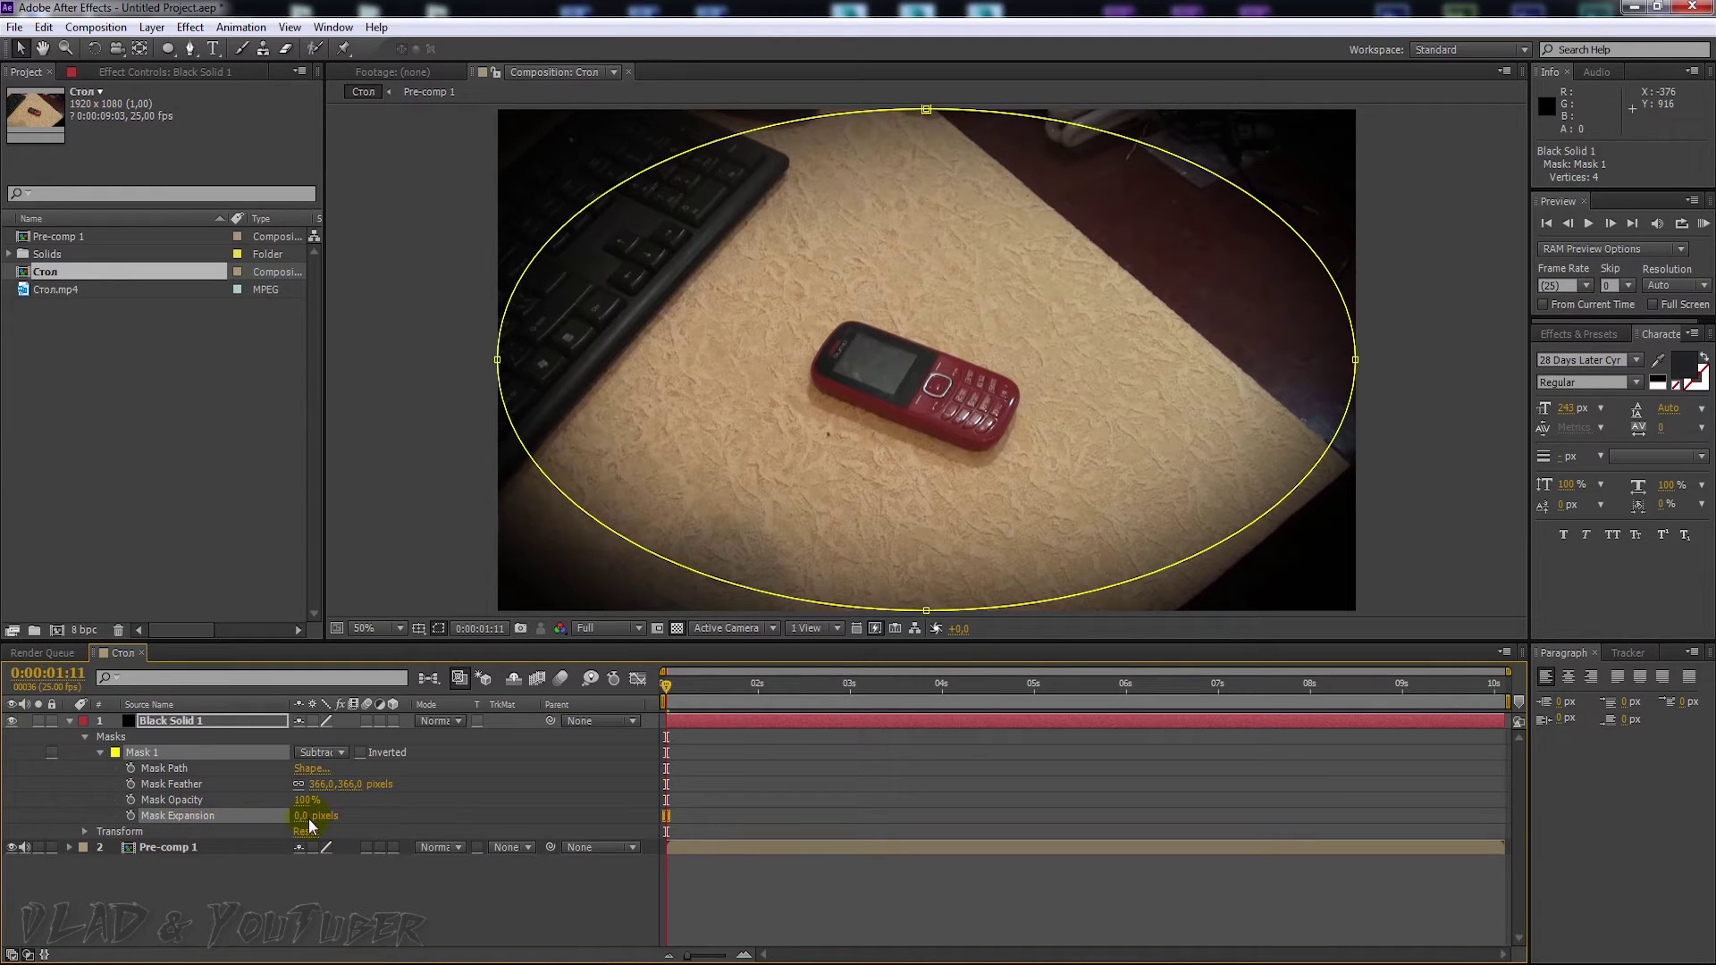
left_click_drag(362, 807, 395, 802)
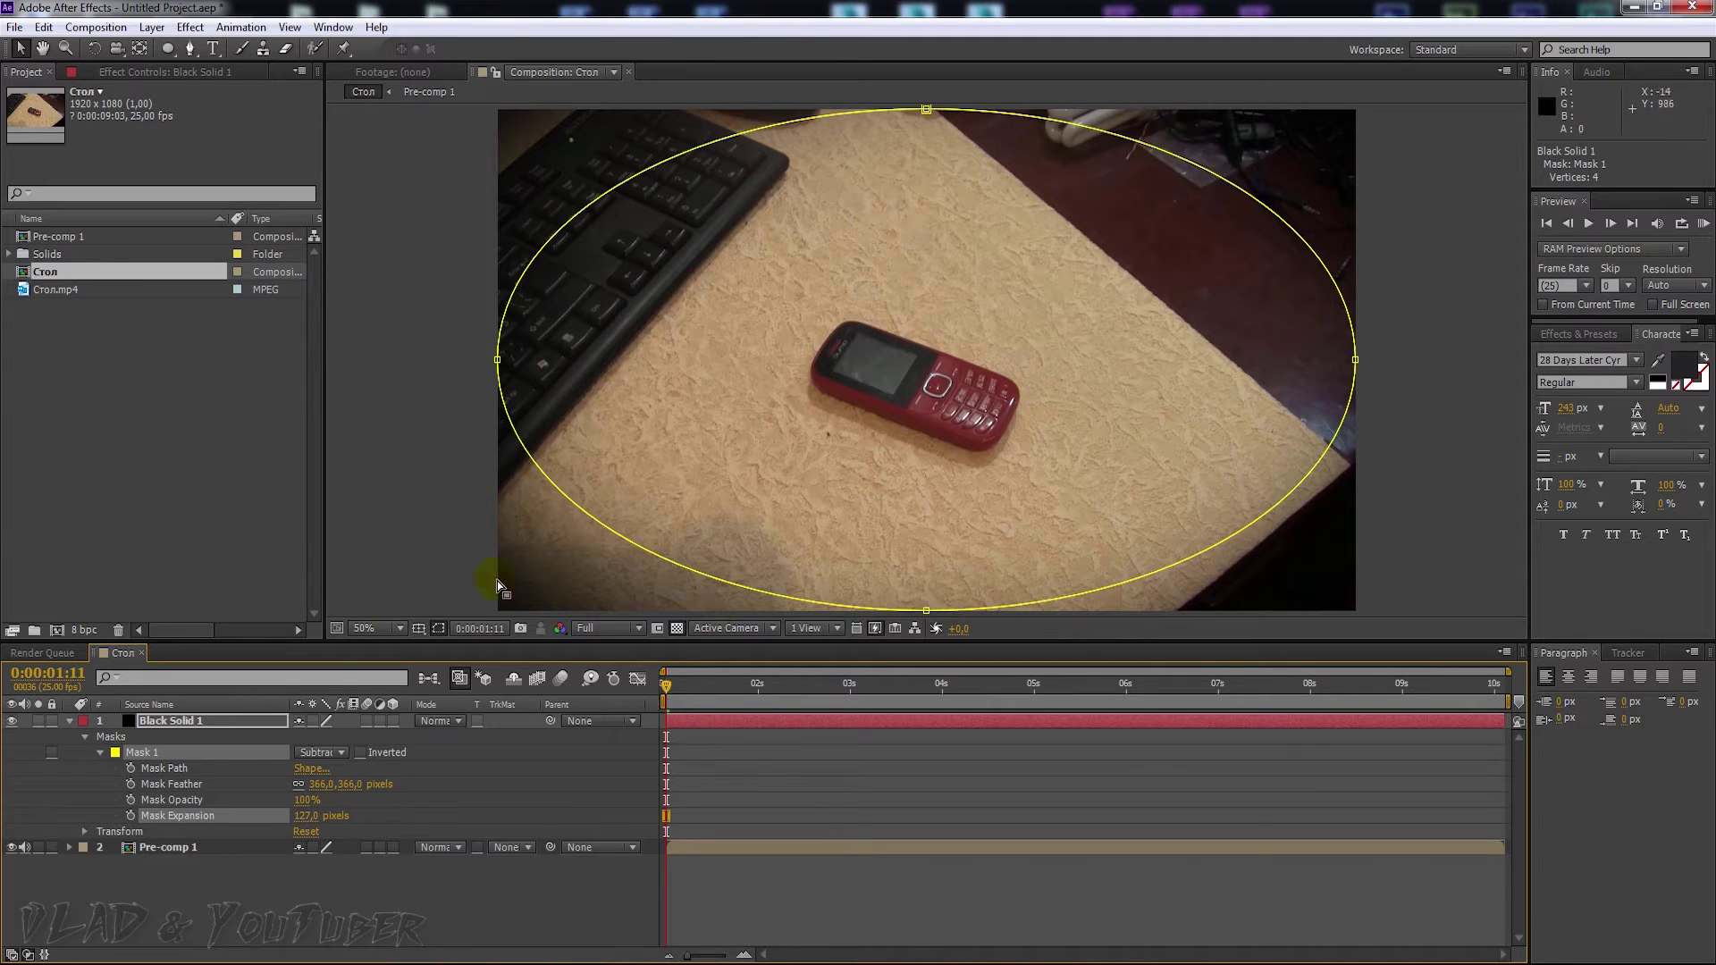
left_click(168, 795)
mouse_move(306, 800)
left_mouse_down()
mouse_move(276, 799)
mouse_move(332, 799)
left_mouse_up()
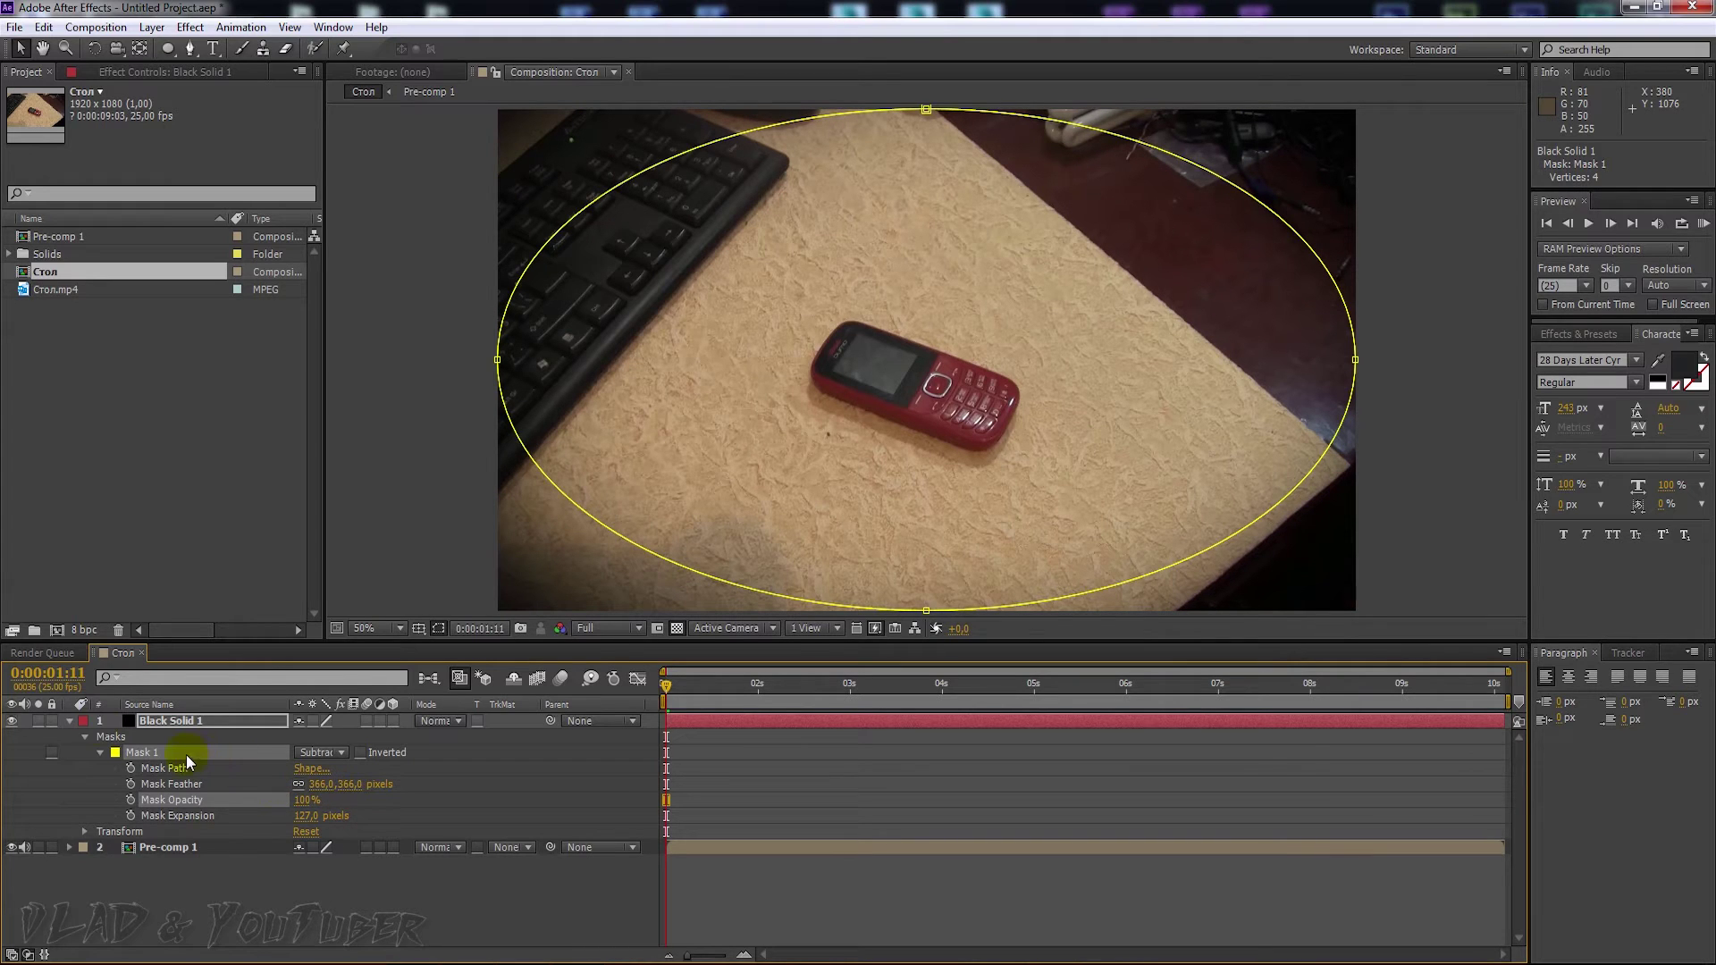
left_click(69, 722)
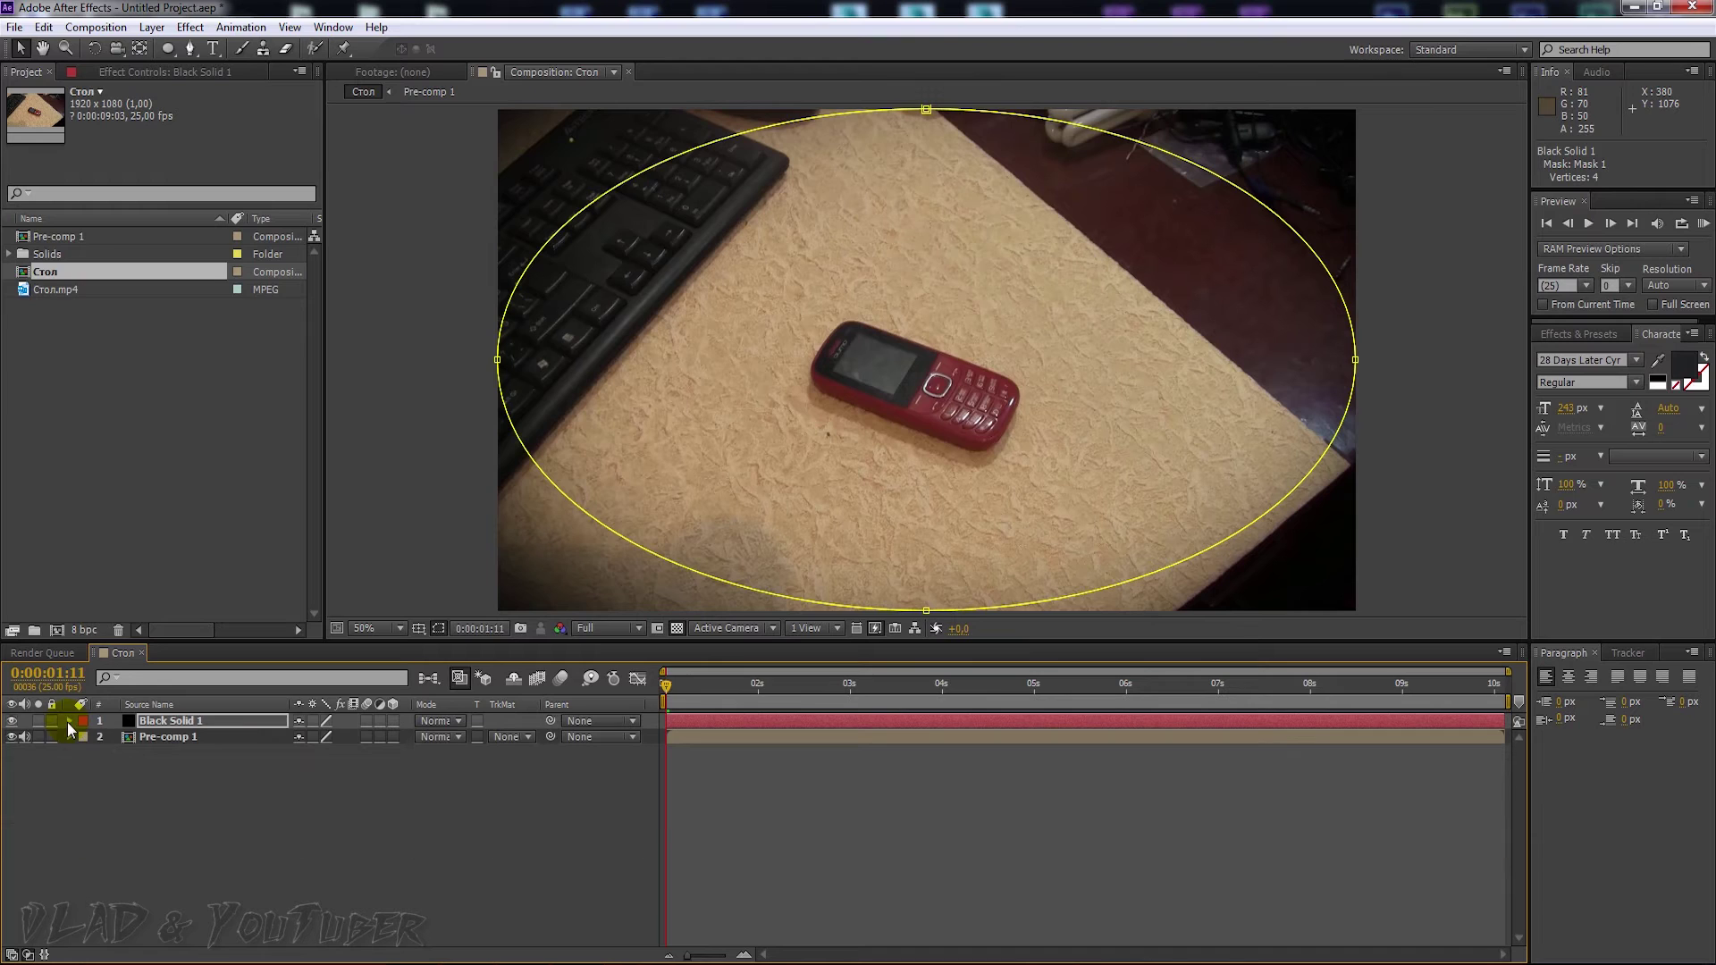
- Add a new Camera 1 layer with default settings, accepting the 2D-layer warning
left_click(174, 723)
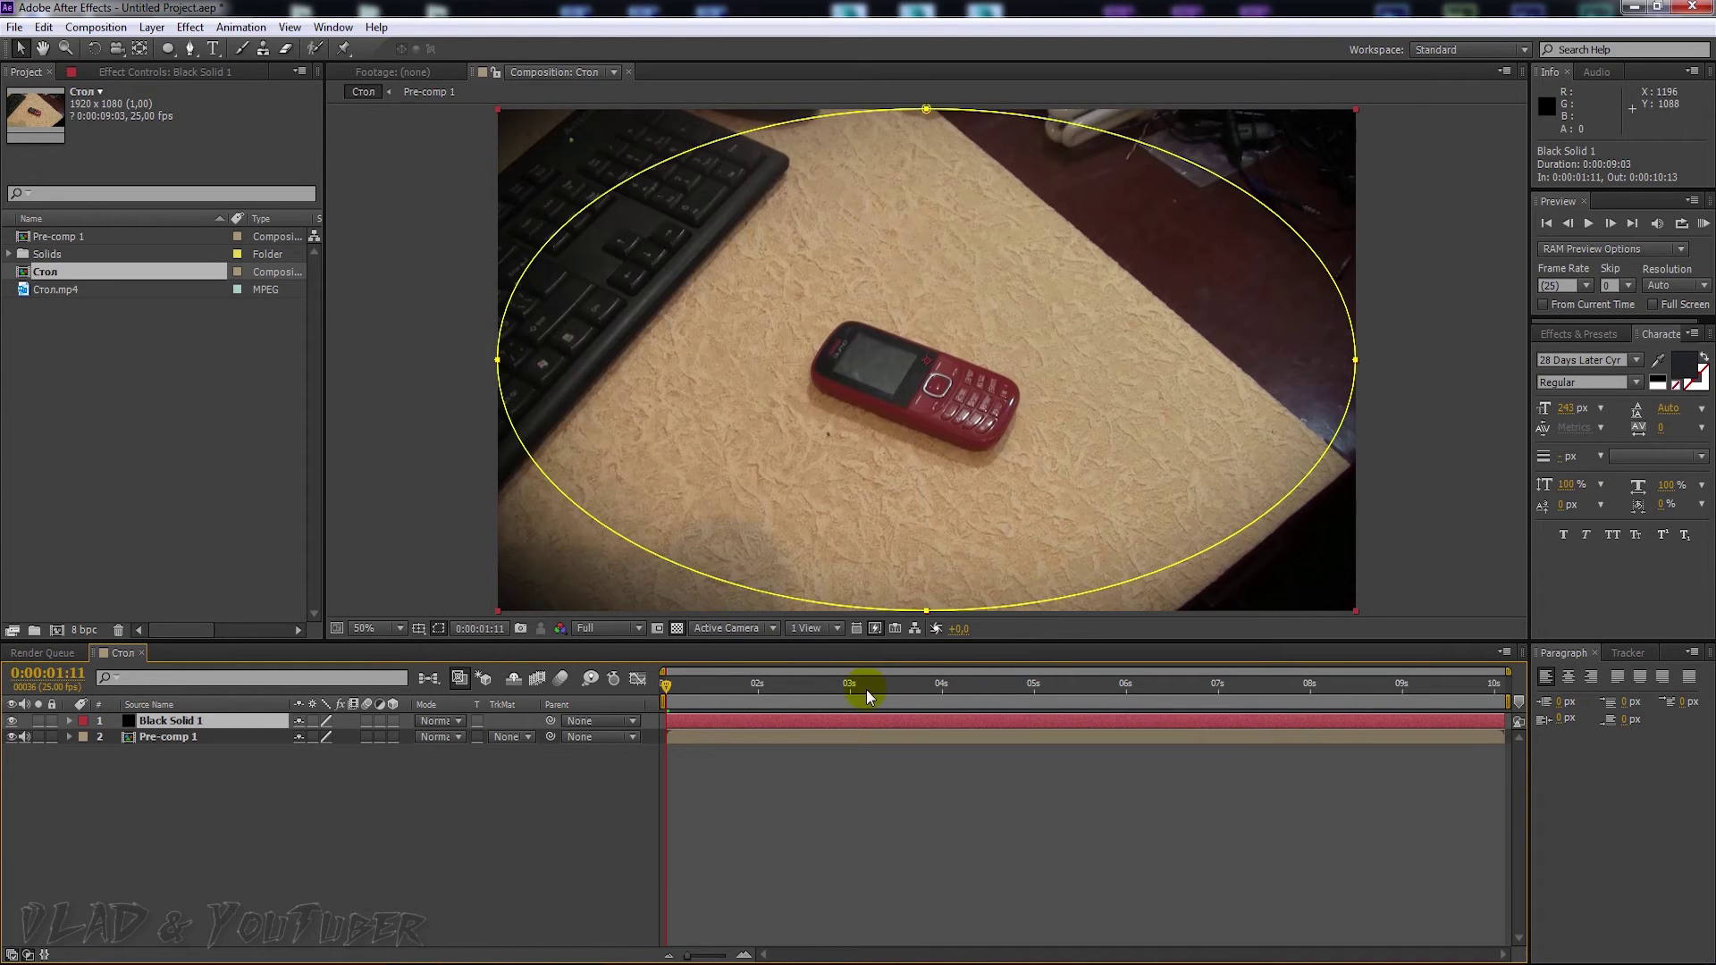
right_click(164, 769)
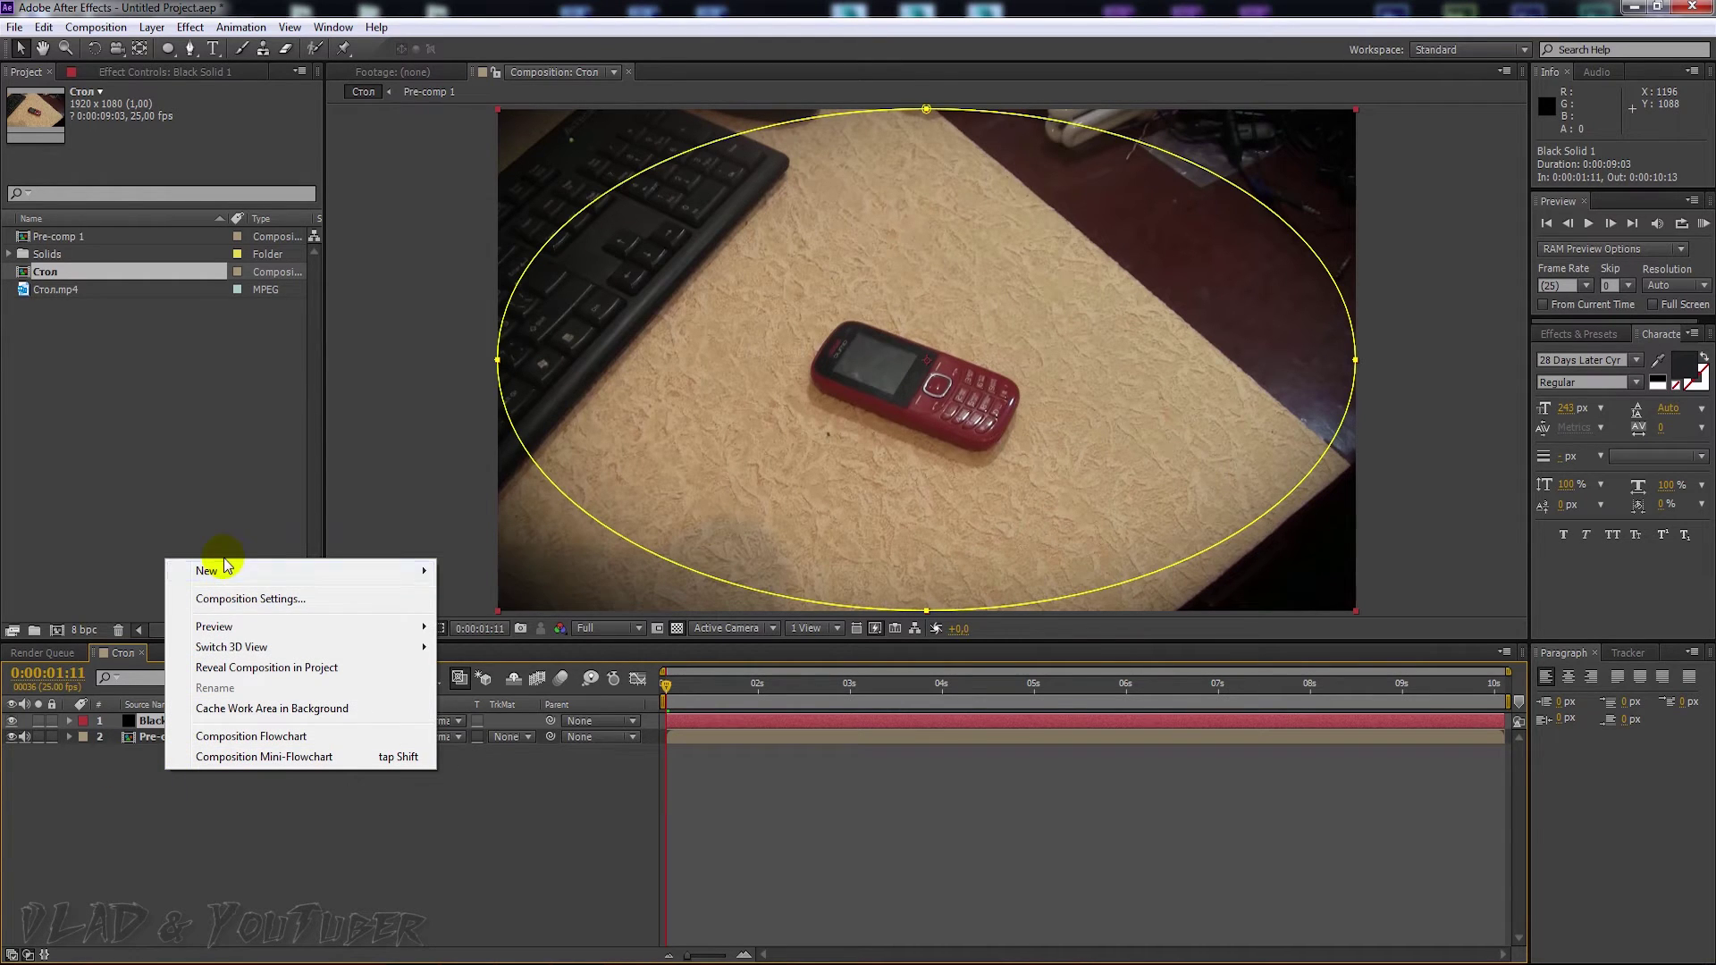
mouse_move(232, 572)
left_click(485, 659)
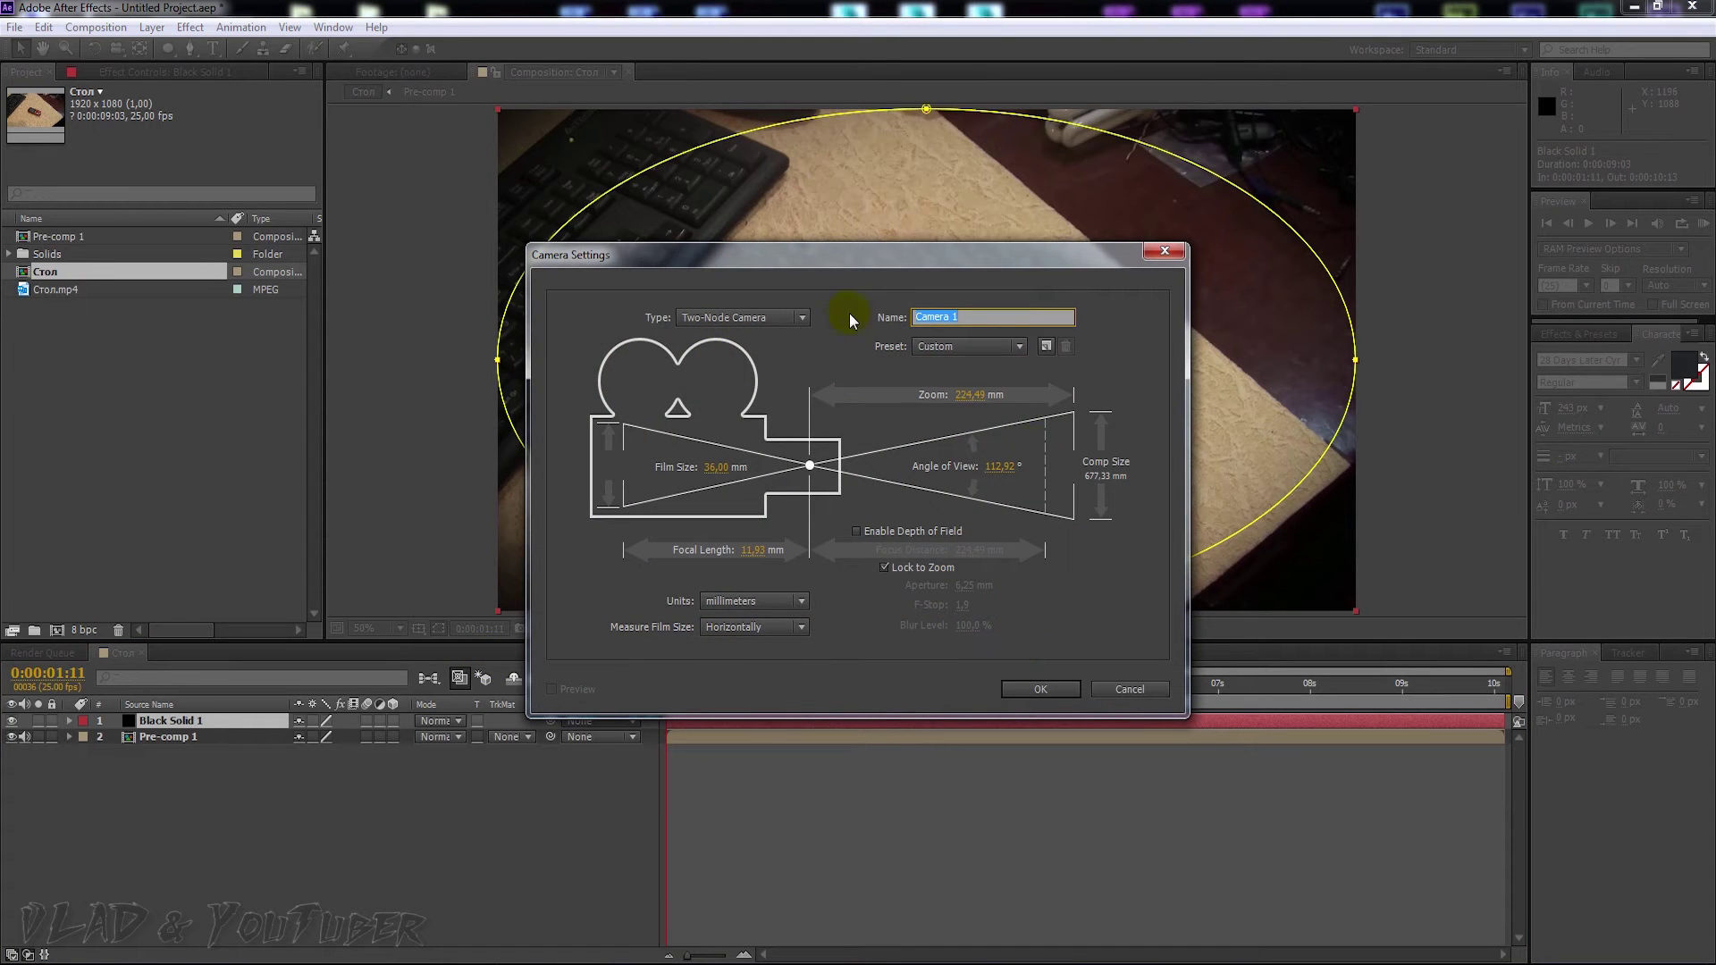
left_click(1051, 688)
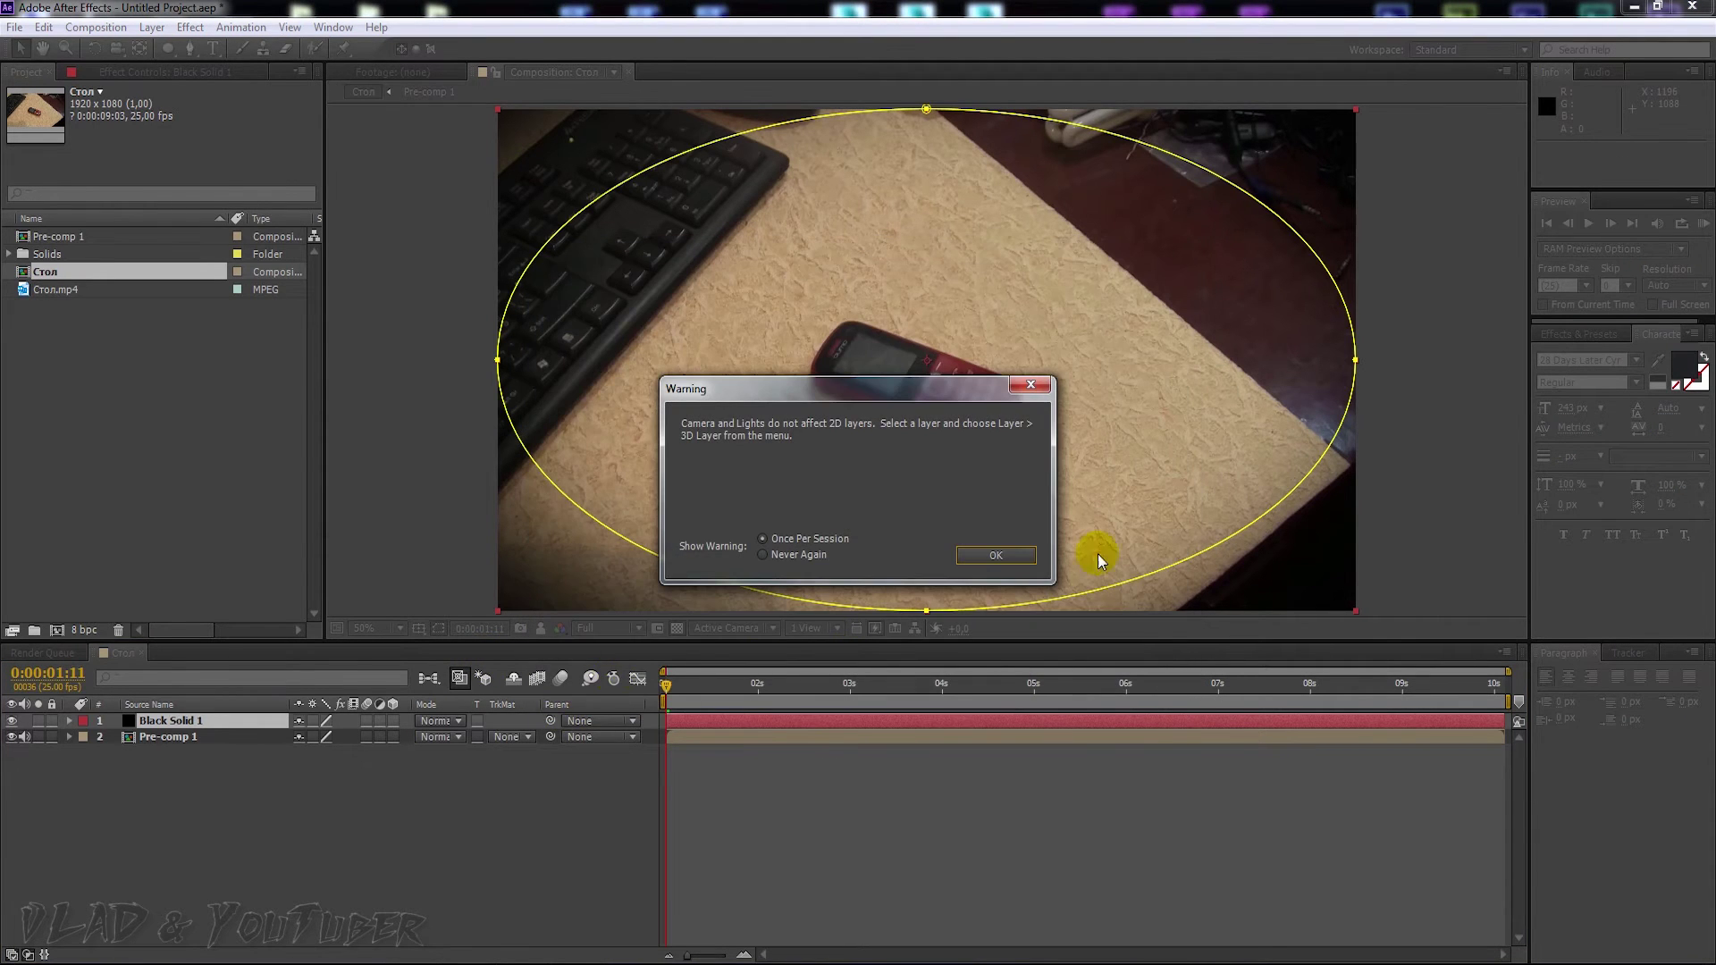
left_click(1017, 555)
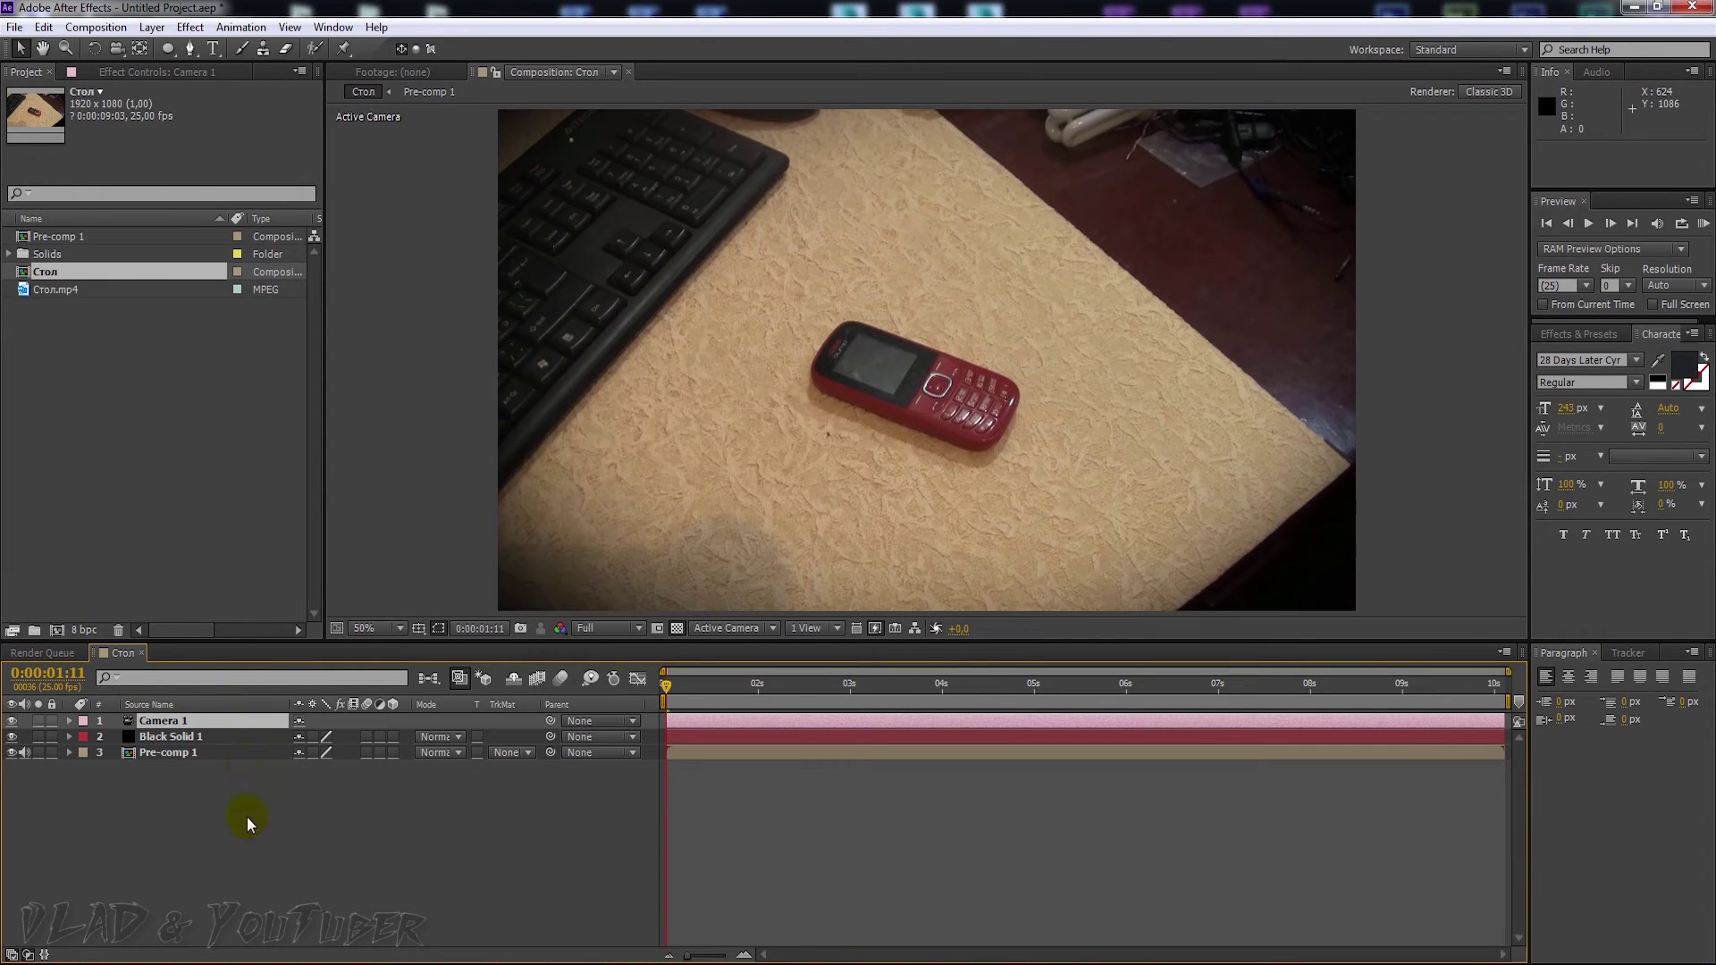
- Add a Null Object layer (Null 1) to the composition
right_click(206, 786)
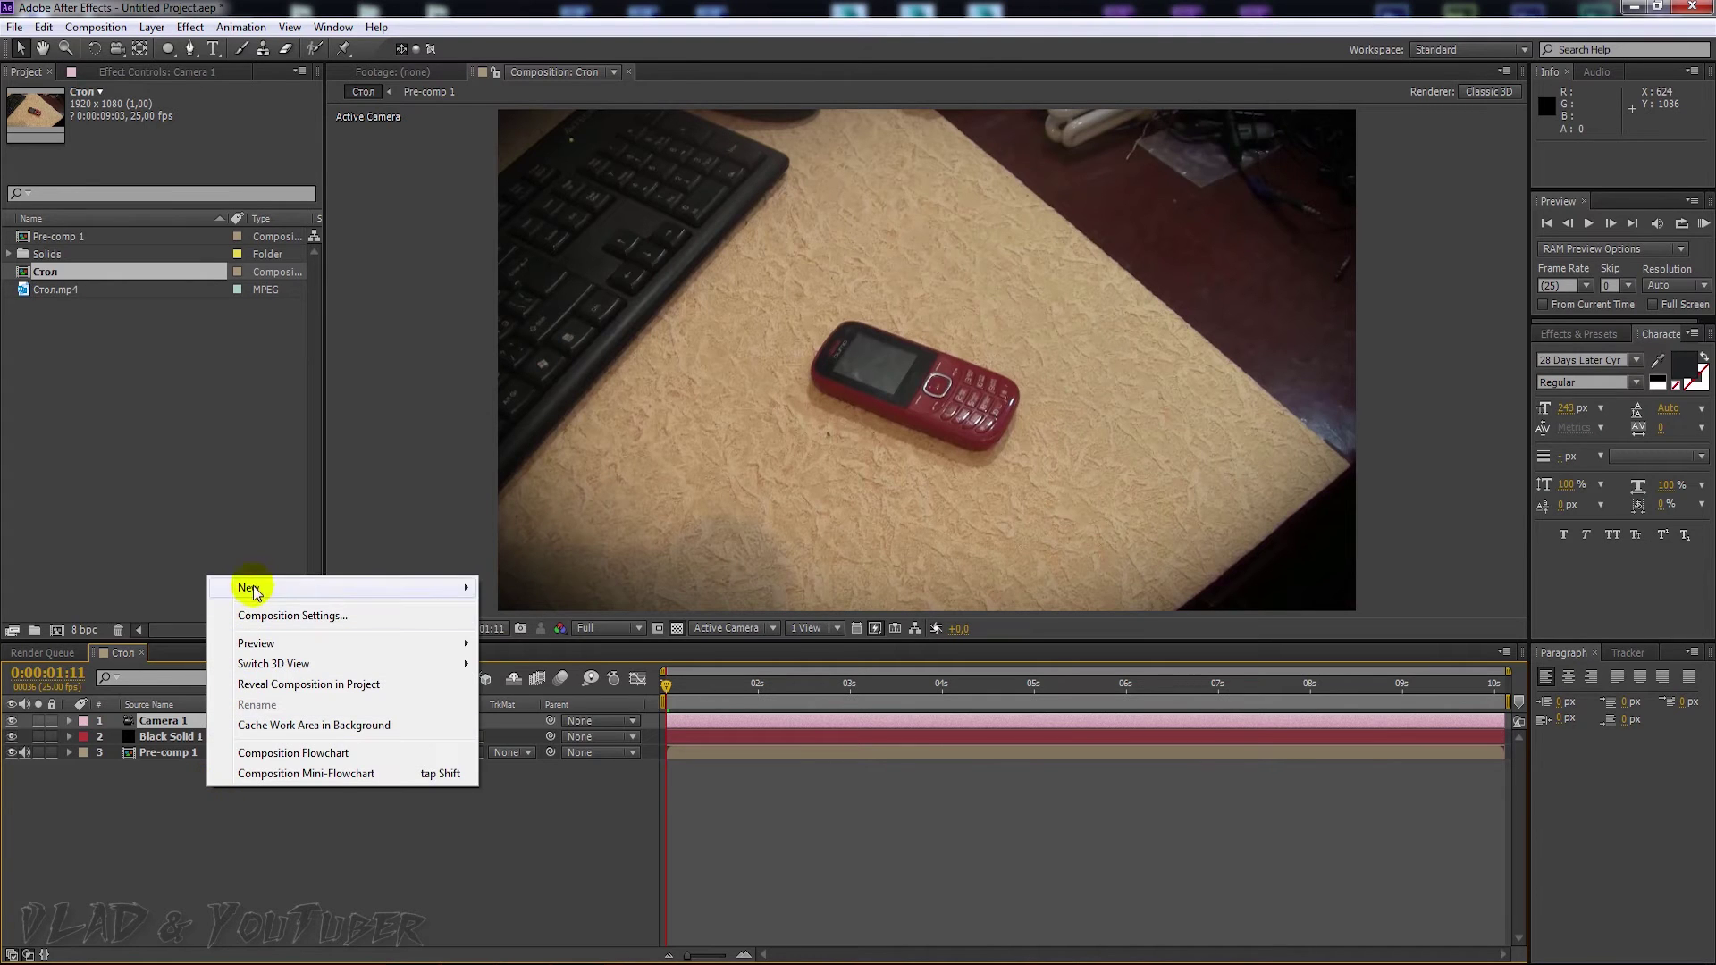
mouse_move(387, 586)
left_click(542, 703)
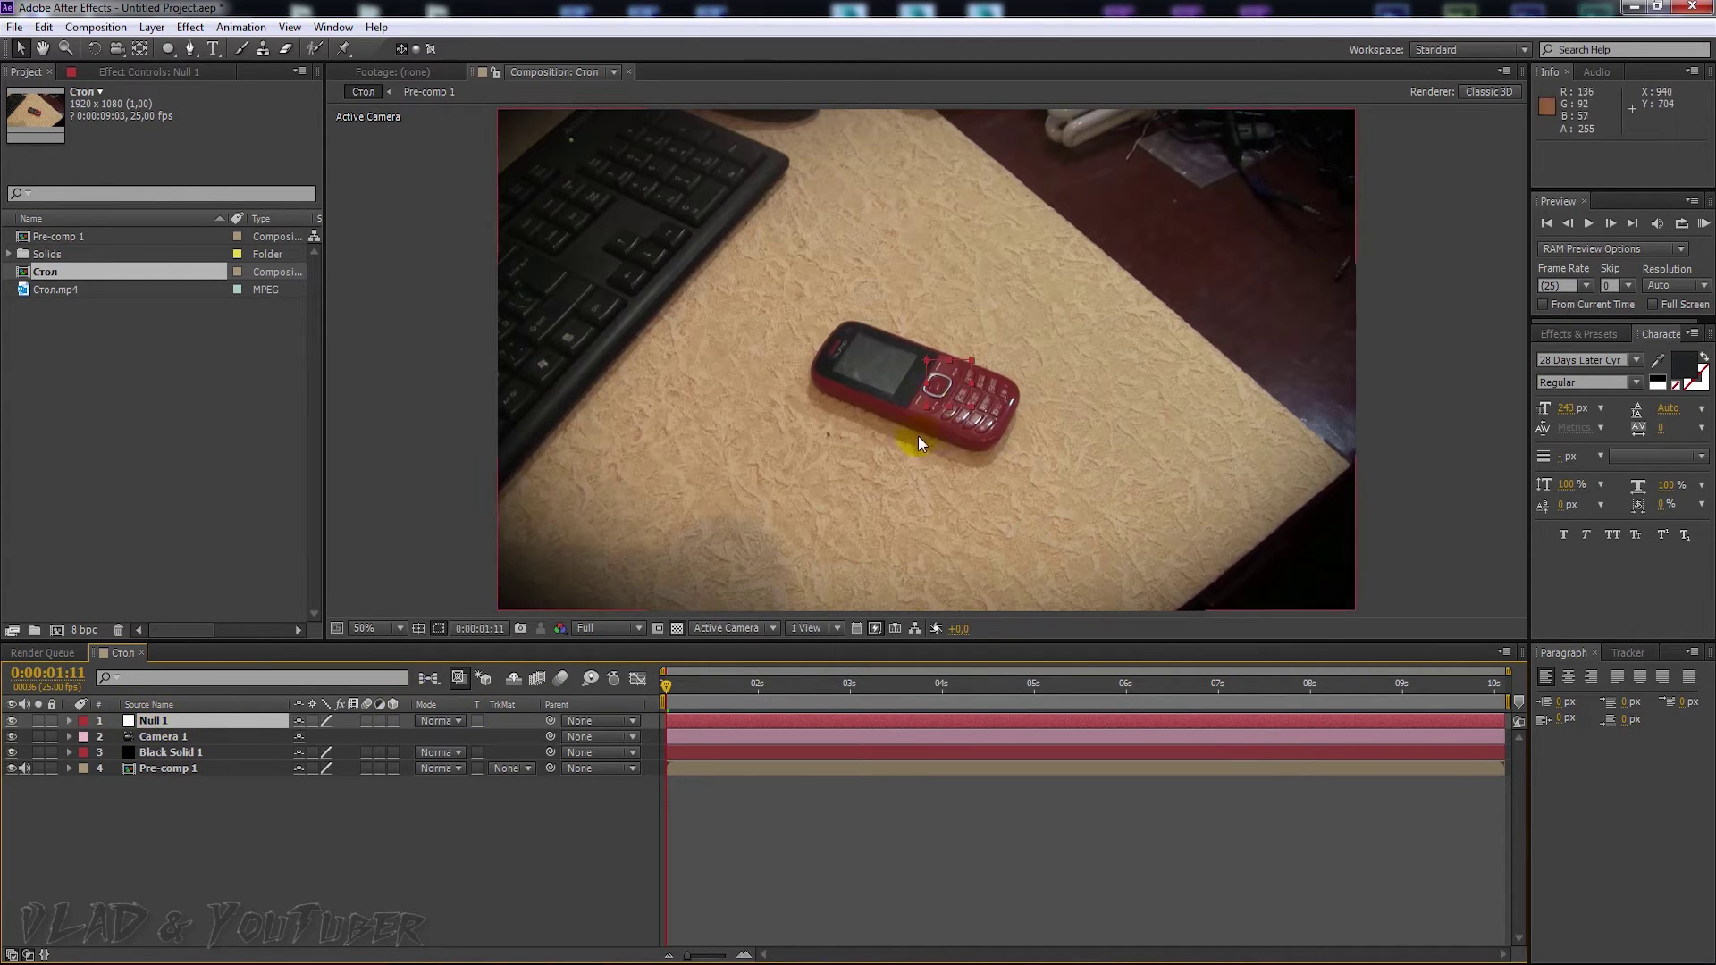
left_click(955, 407)
left_click_drag(954, 407, 978, 365)
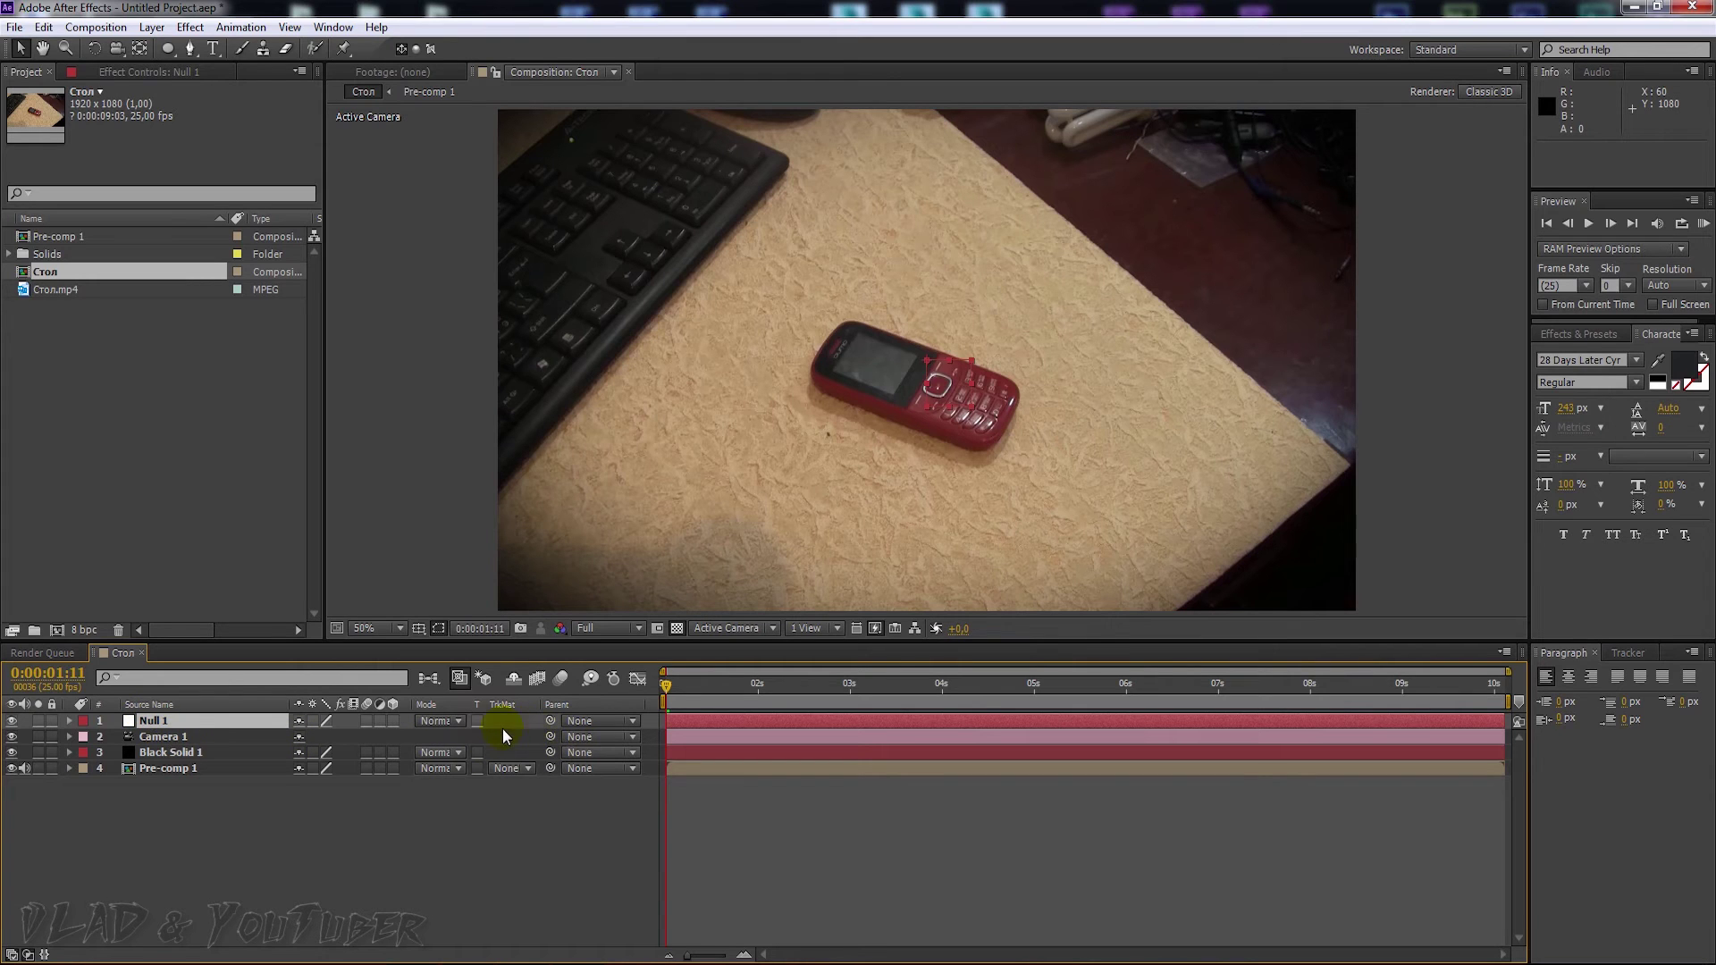
- Parent Camera 1 to Null 1 with the pick whip
left_click(173, 737)
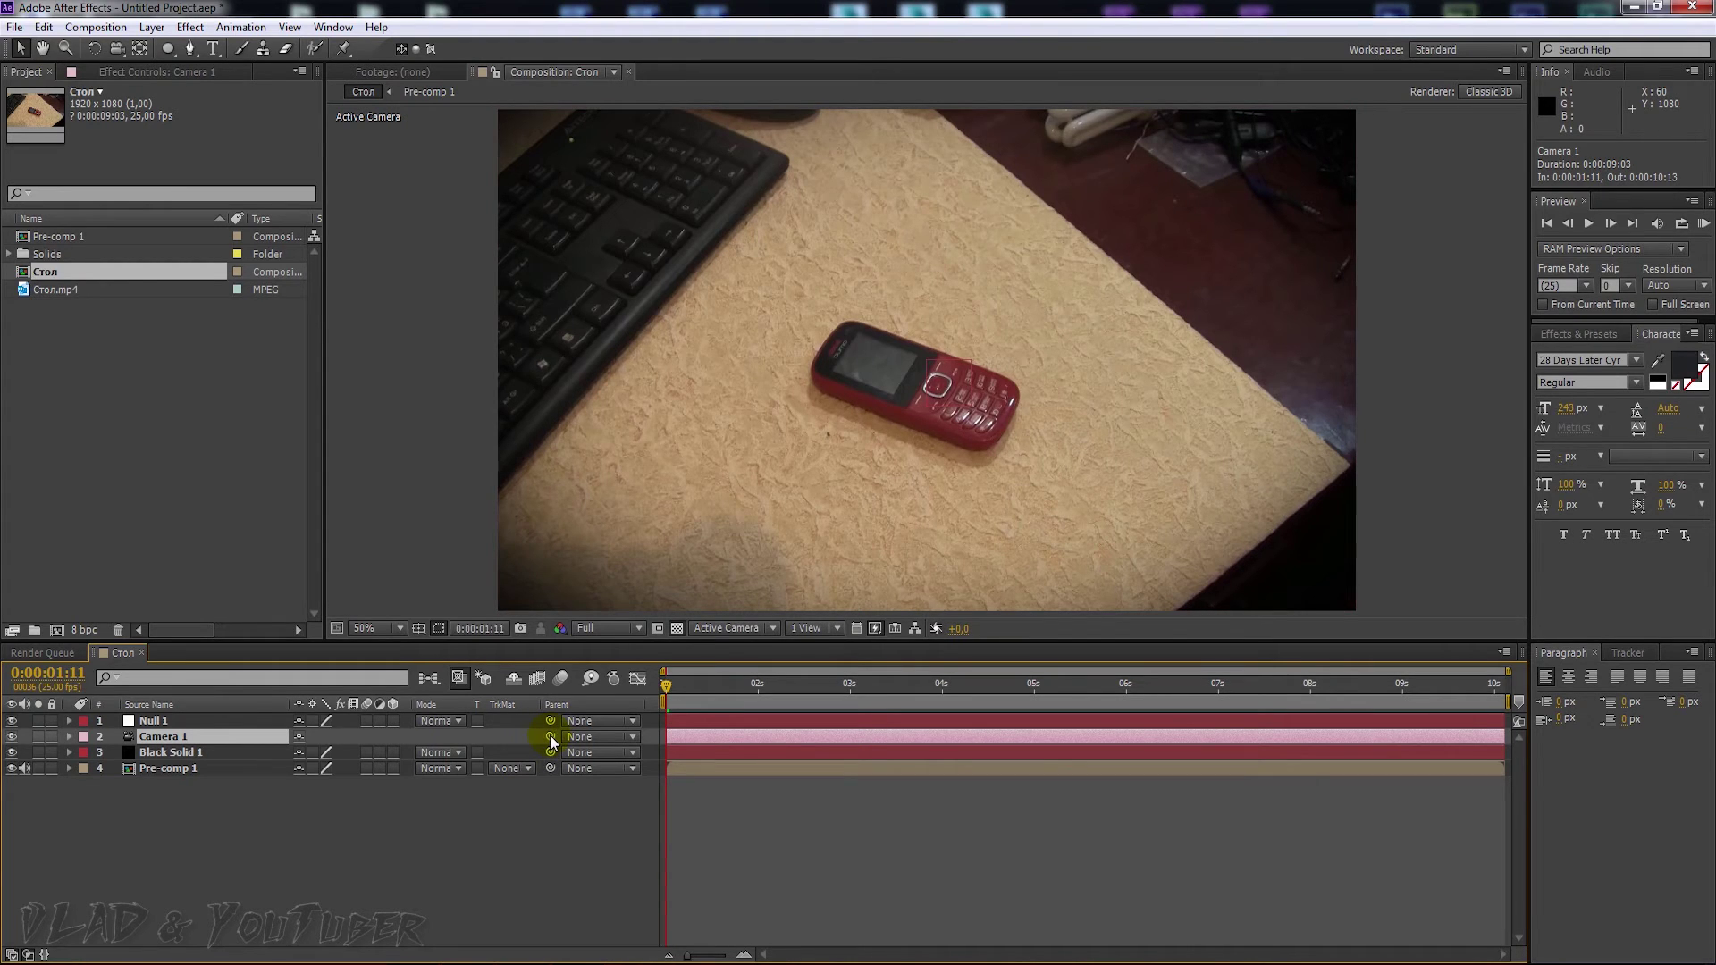
left_click_drag(550, 735, 142, 718)
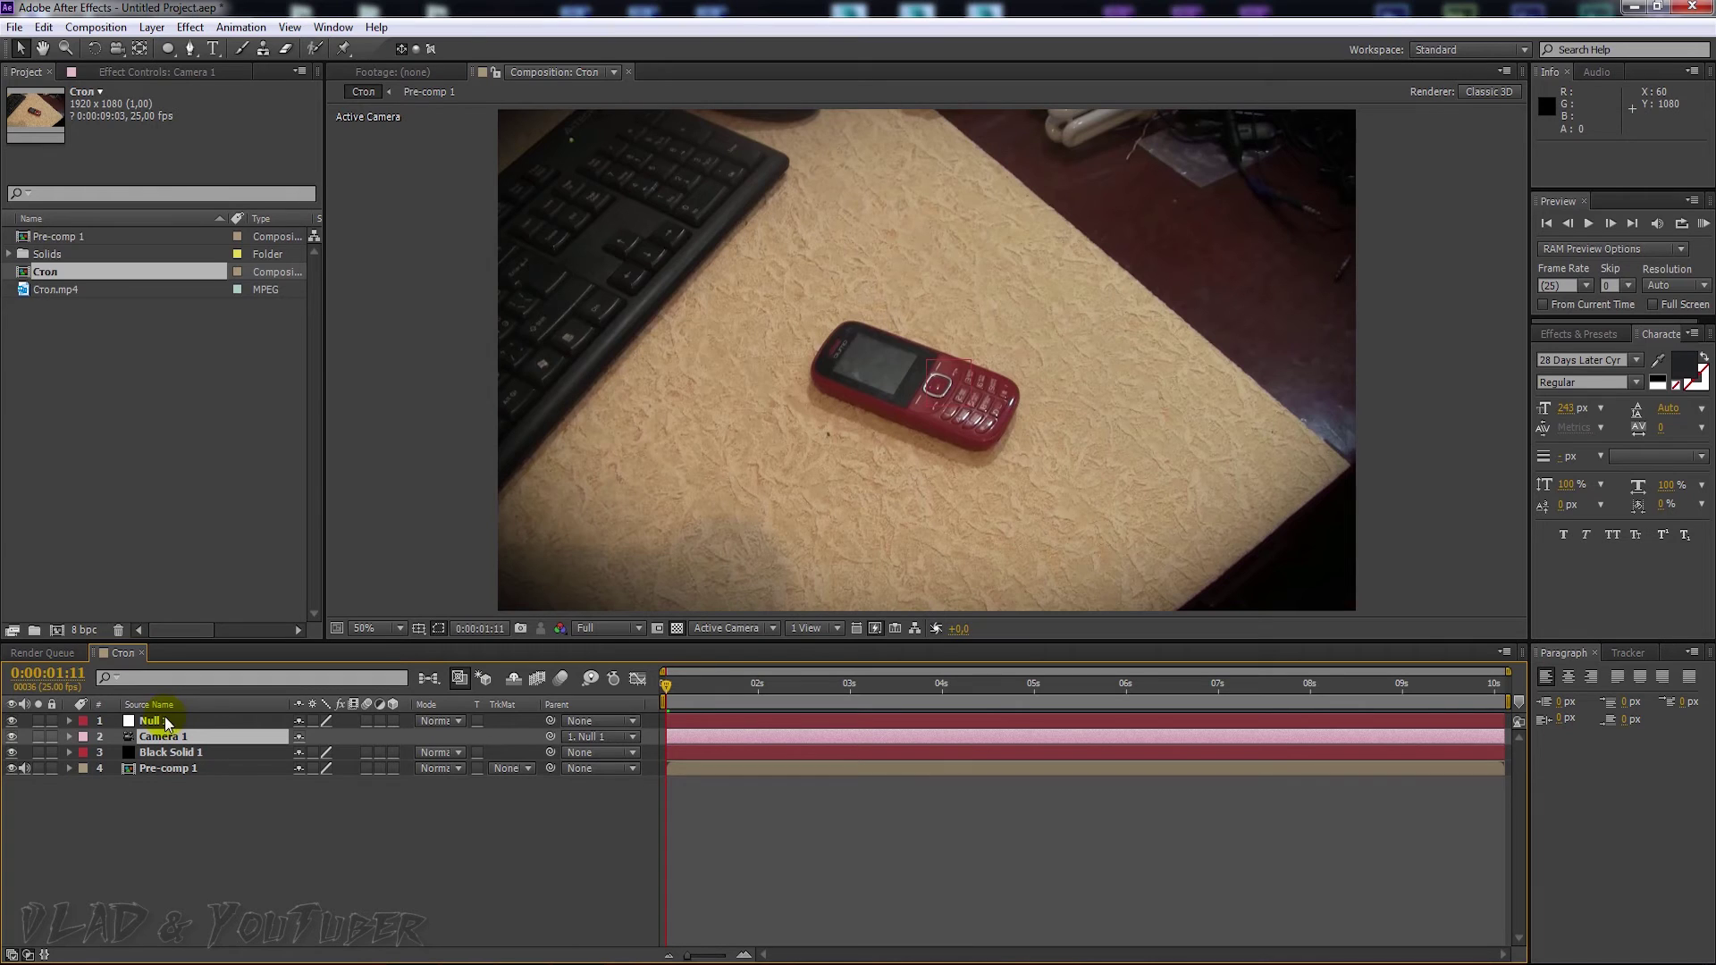
left_click(161, 725)
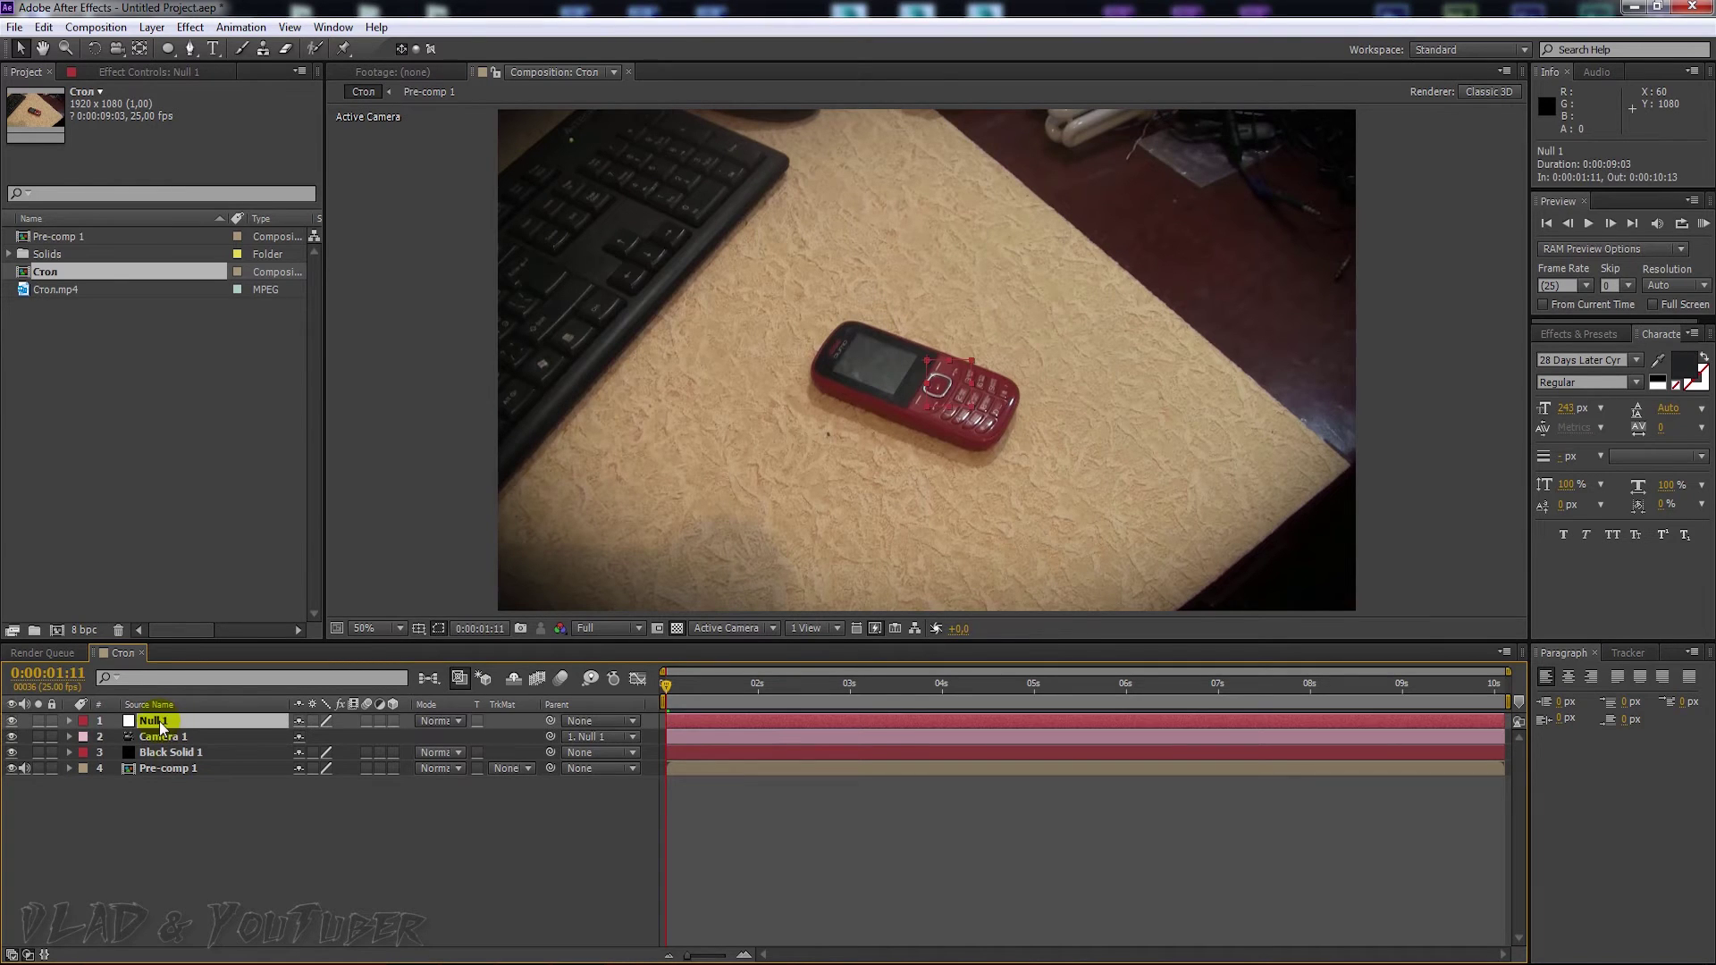
- Turn on the 3D Layer switch for Pre-comp 1
left_click(191, 766)
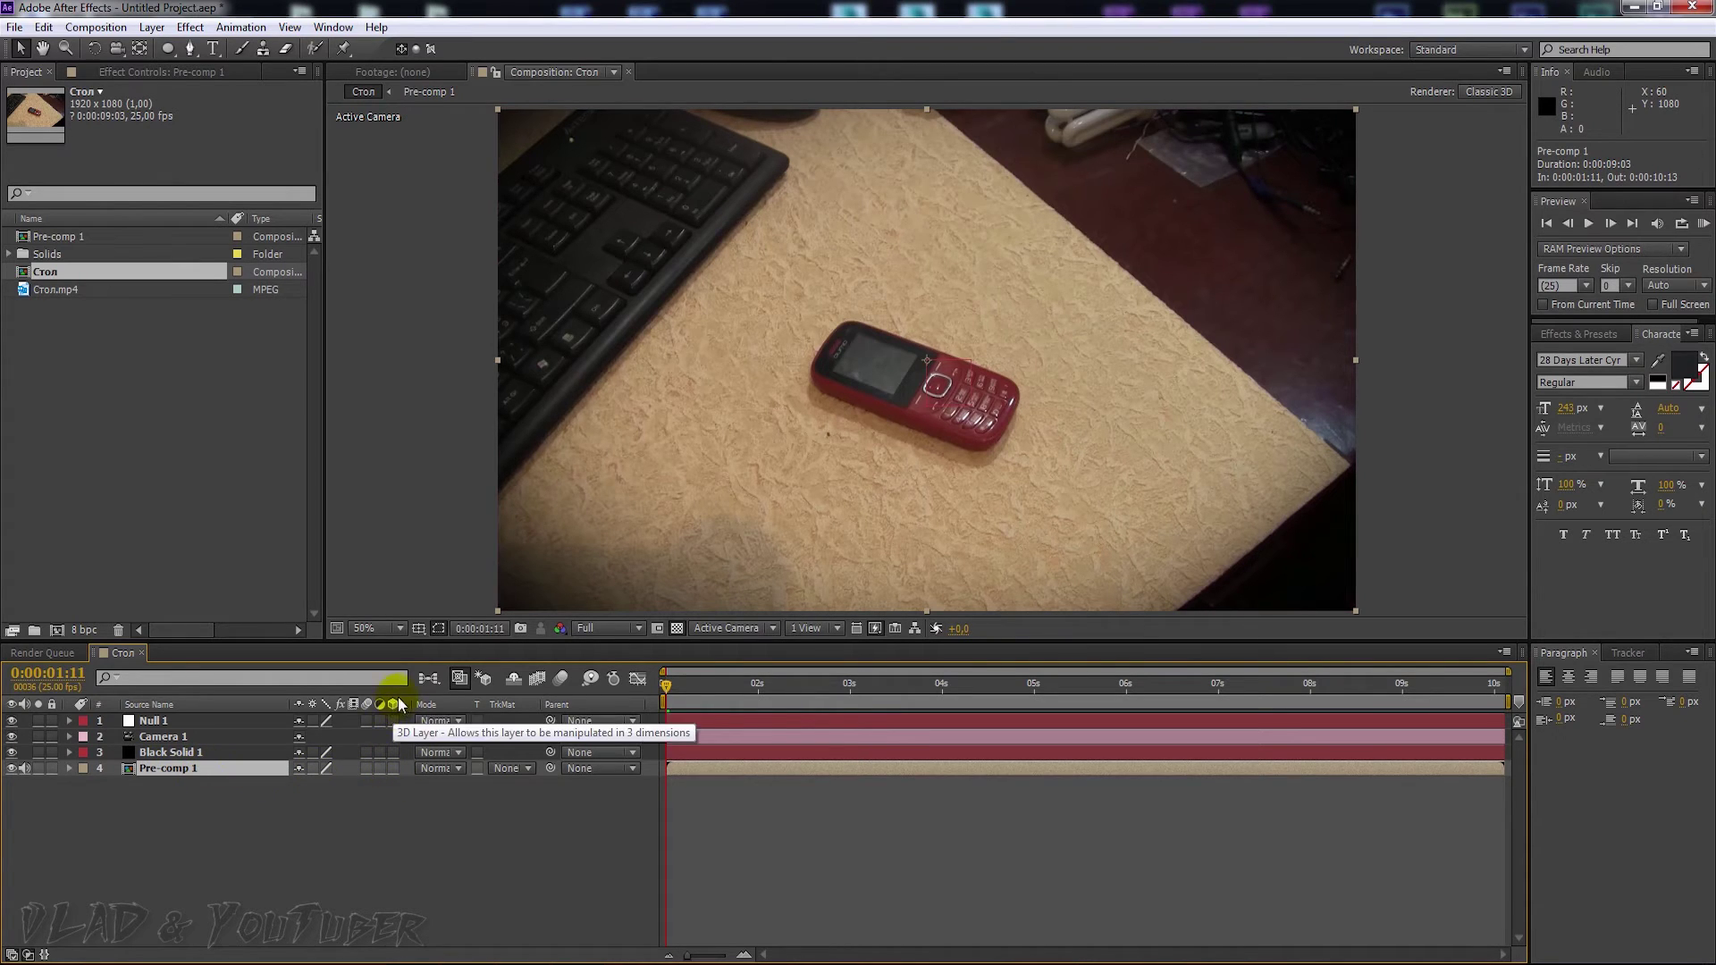
left_click(392, 767)
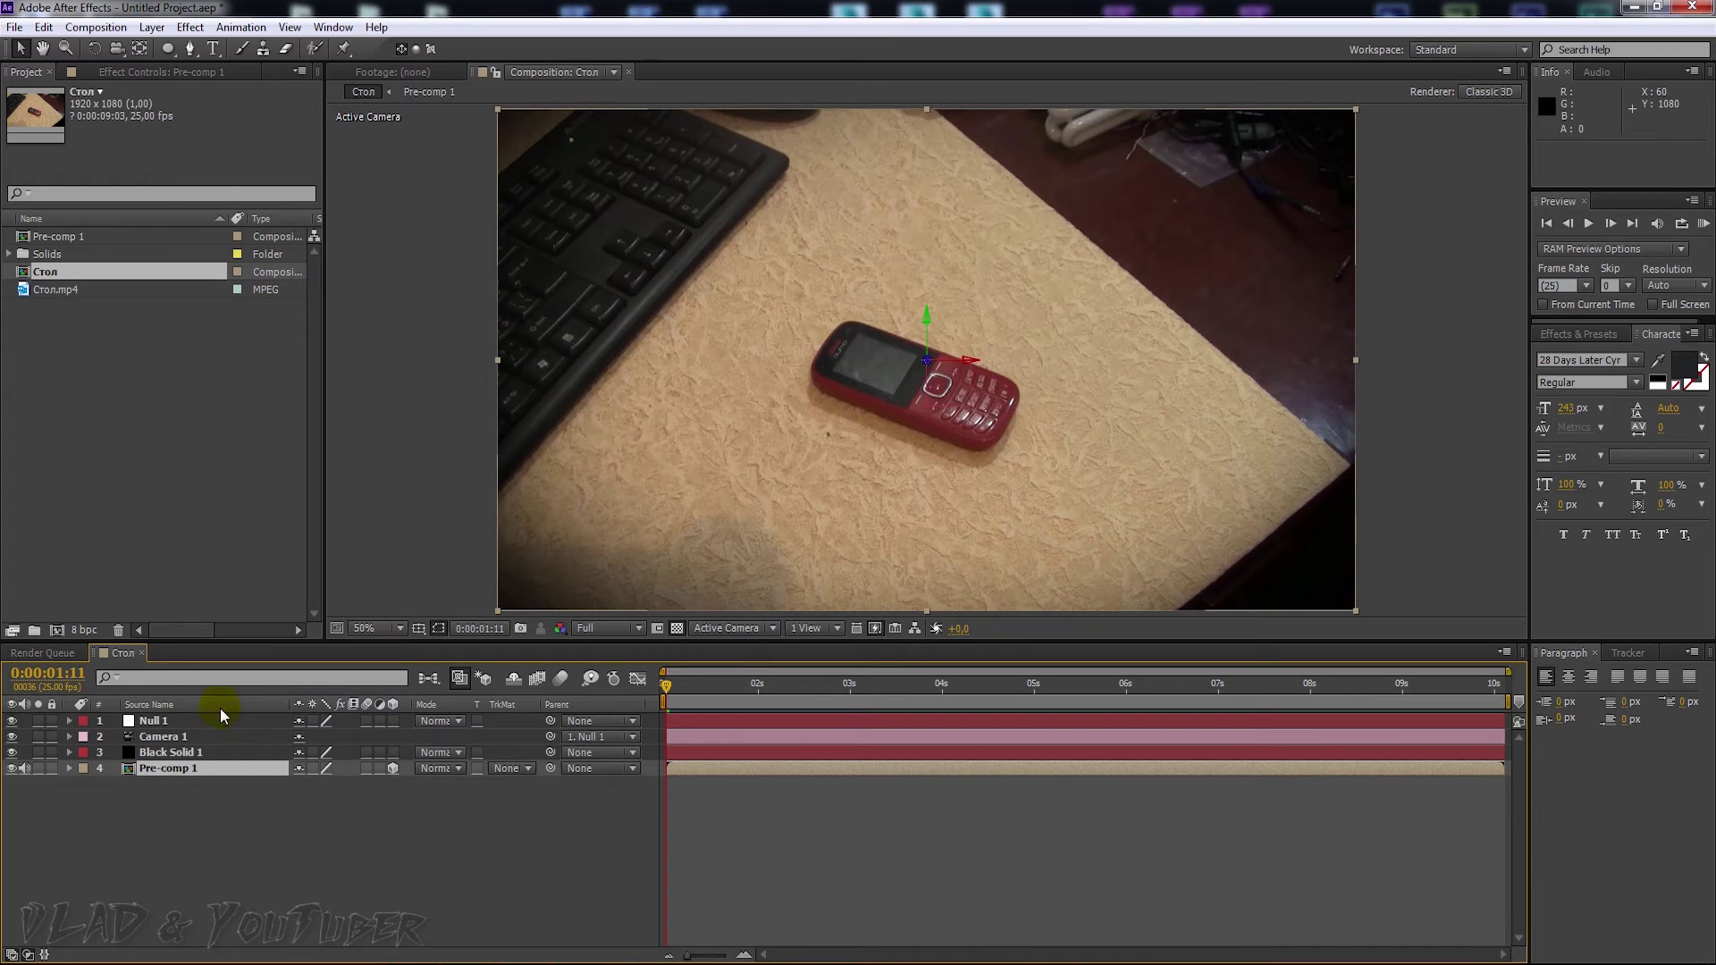
left_click(166, 722)
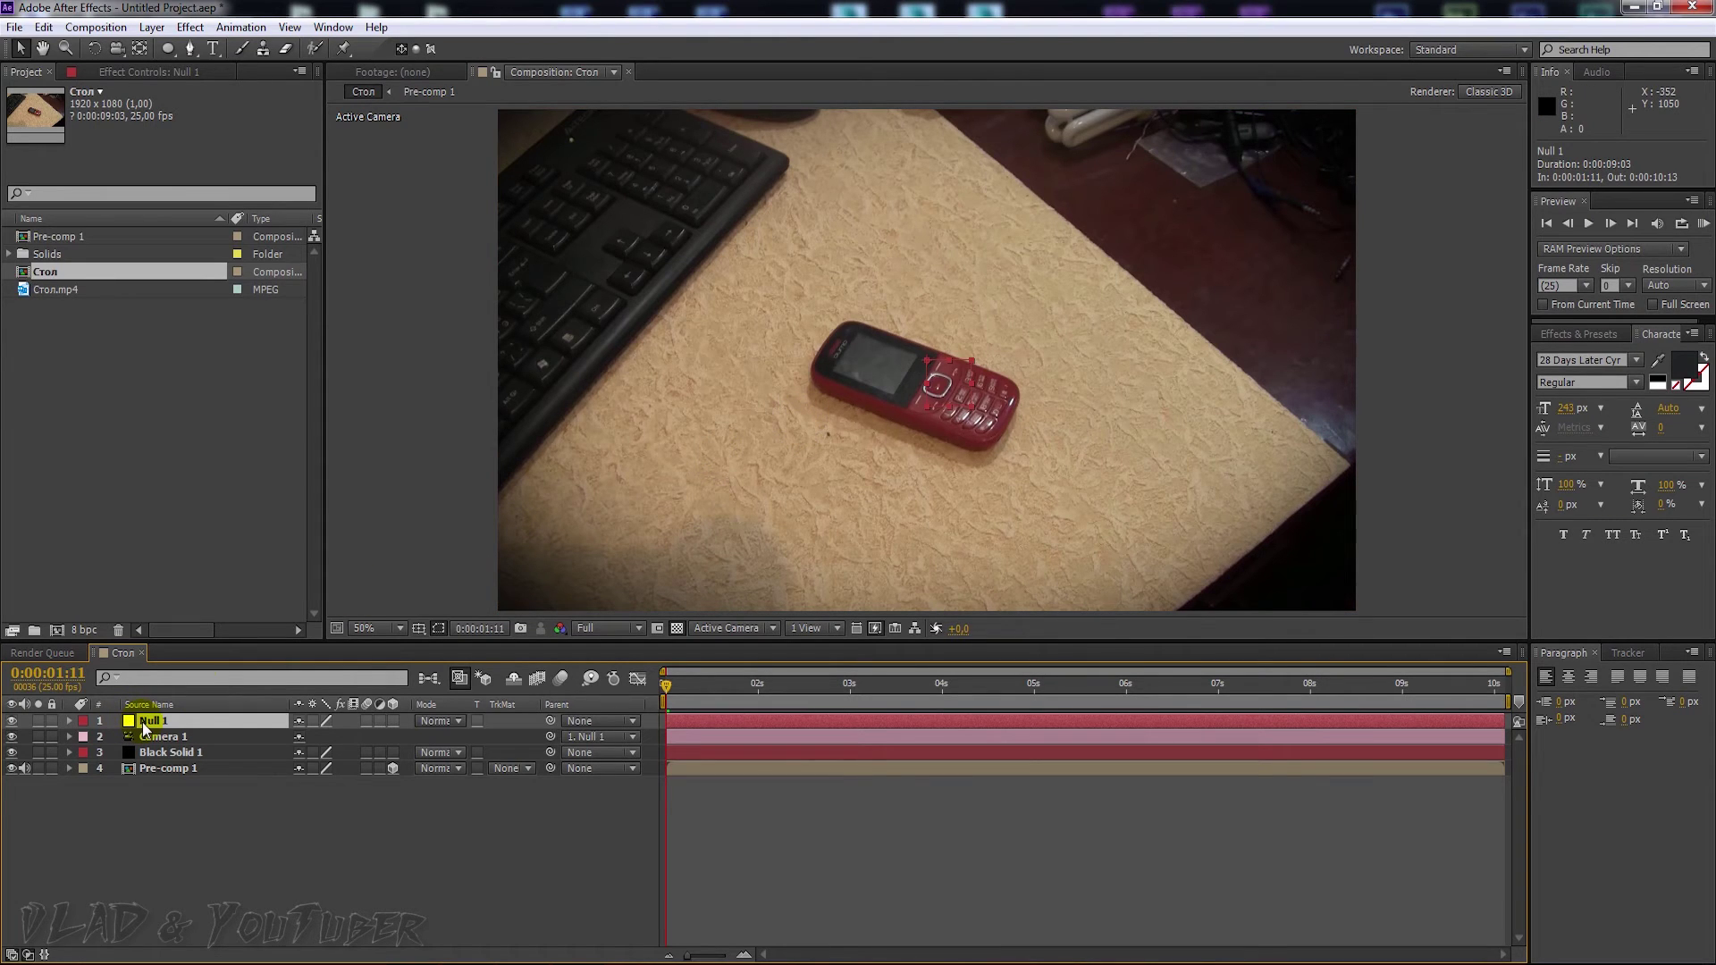
- Set Null 1's Scale to 90%
key("s")
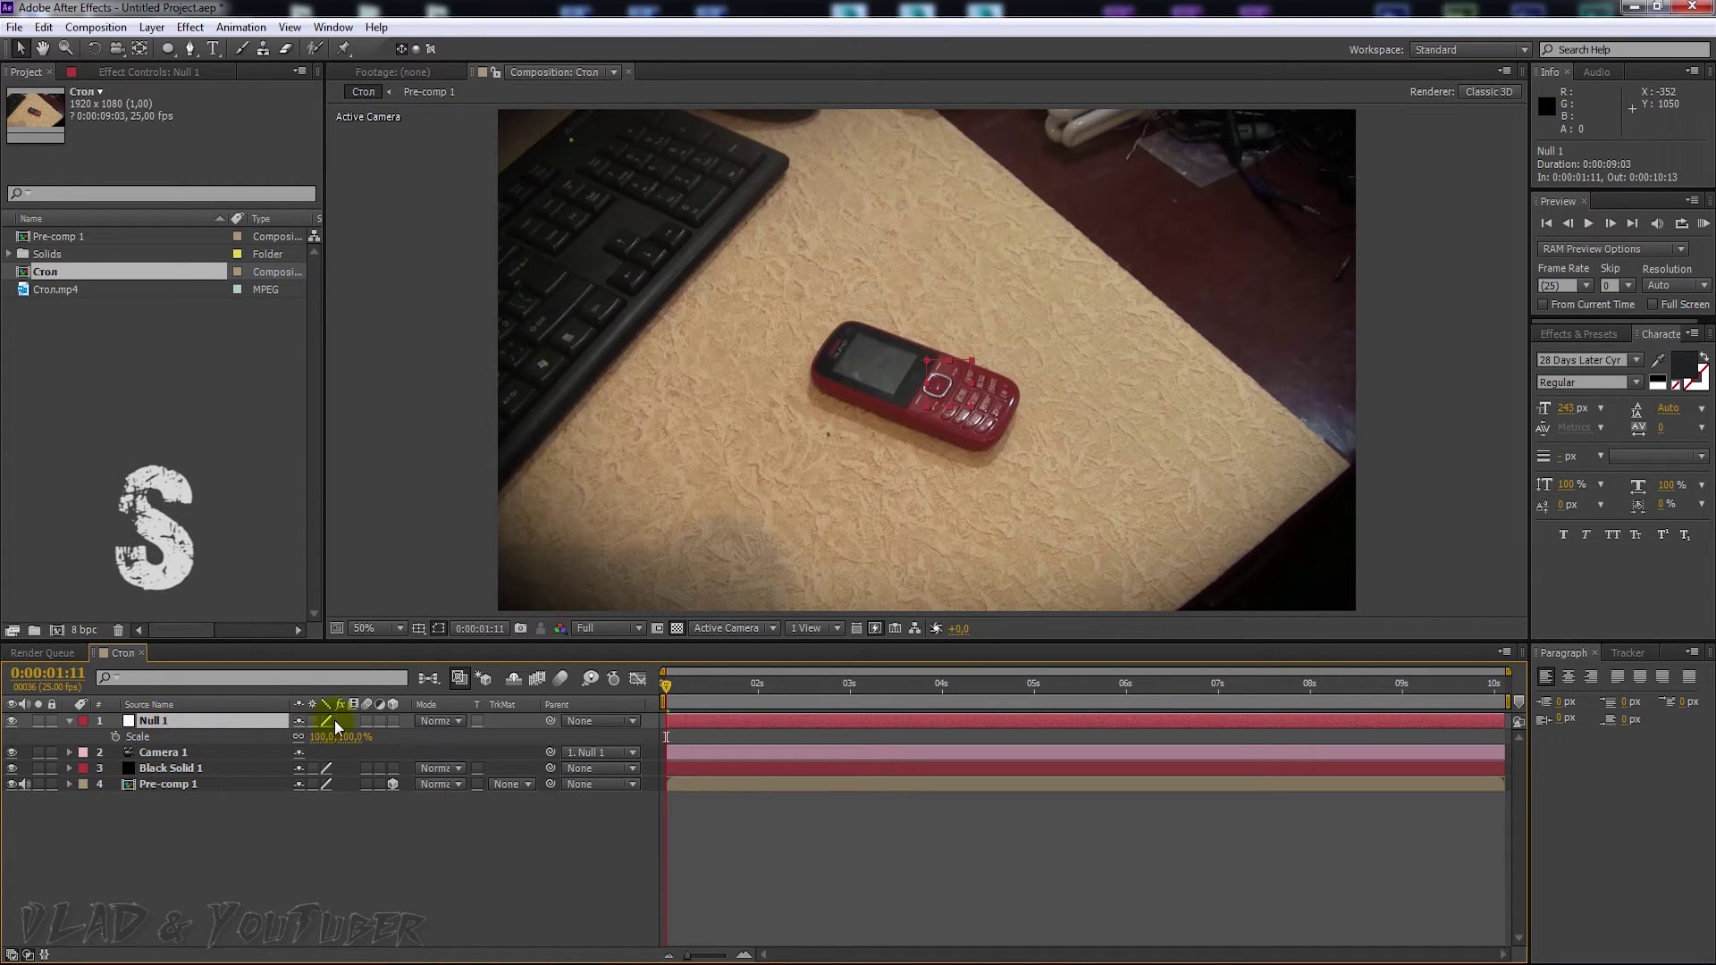
left_click_drag(350, 743, 338, 737)
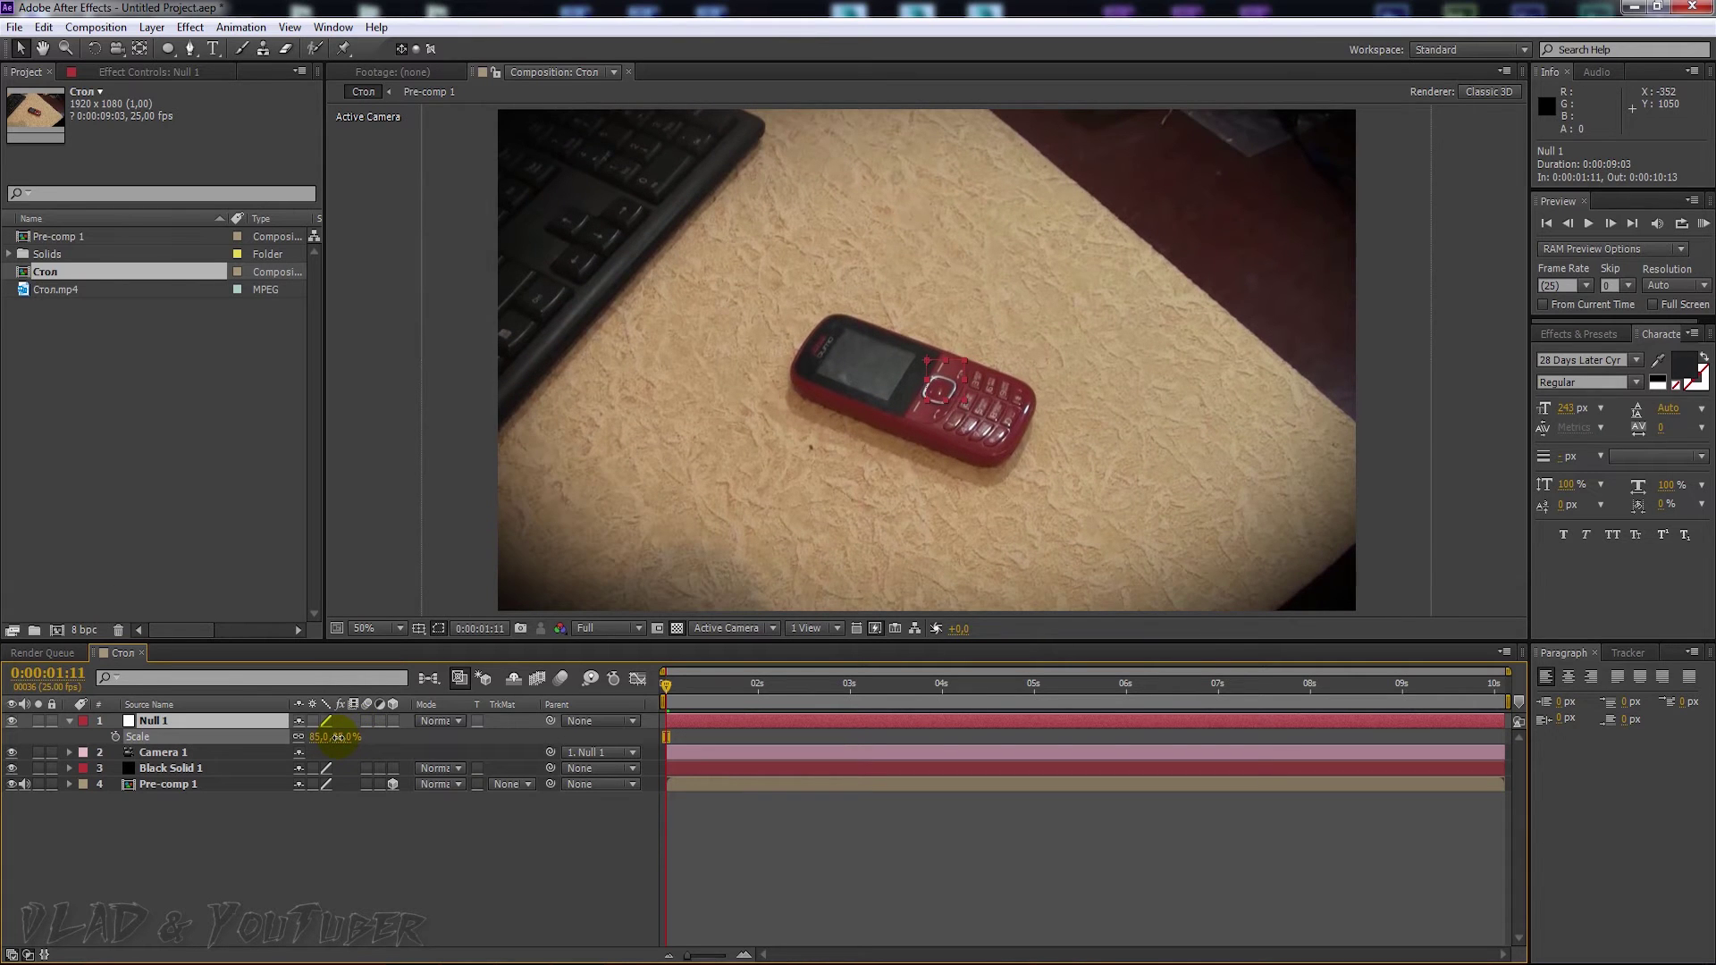
left_click(338, 738)
type("9")
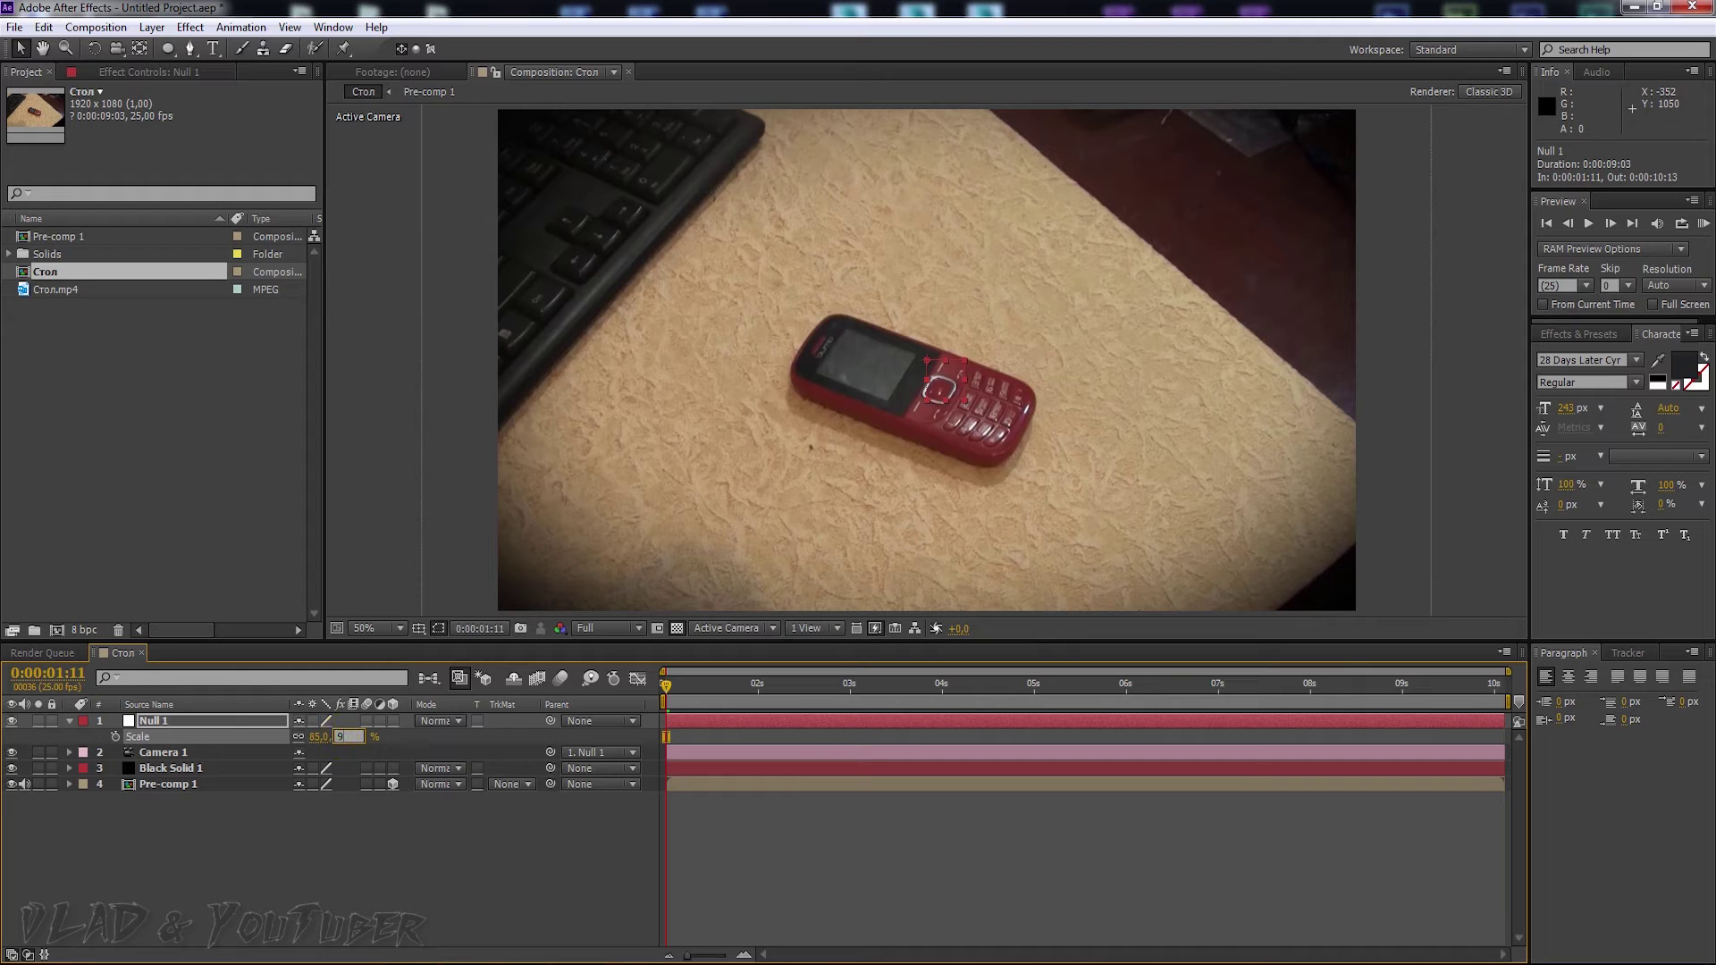
left_click(324, 874)
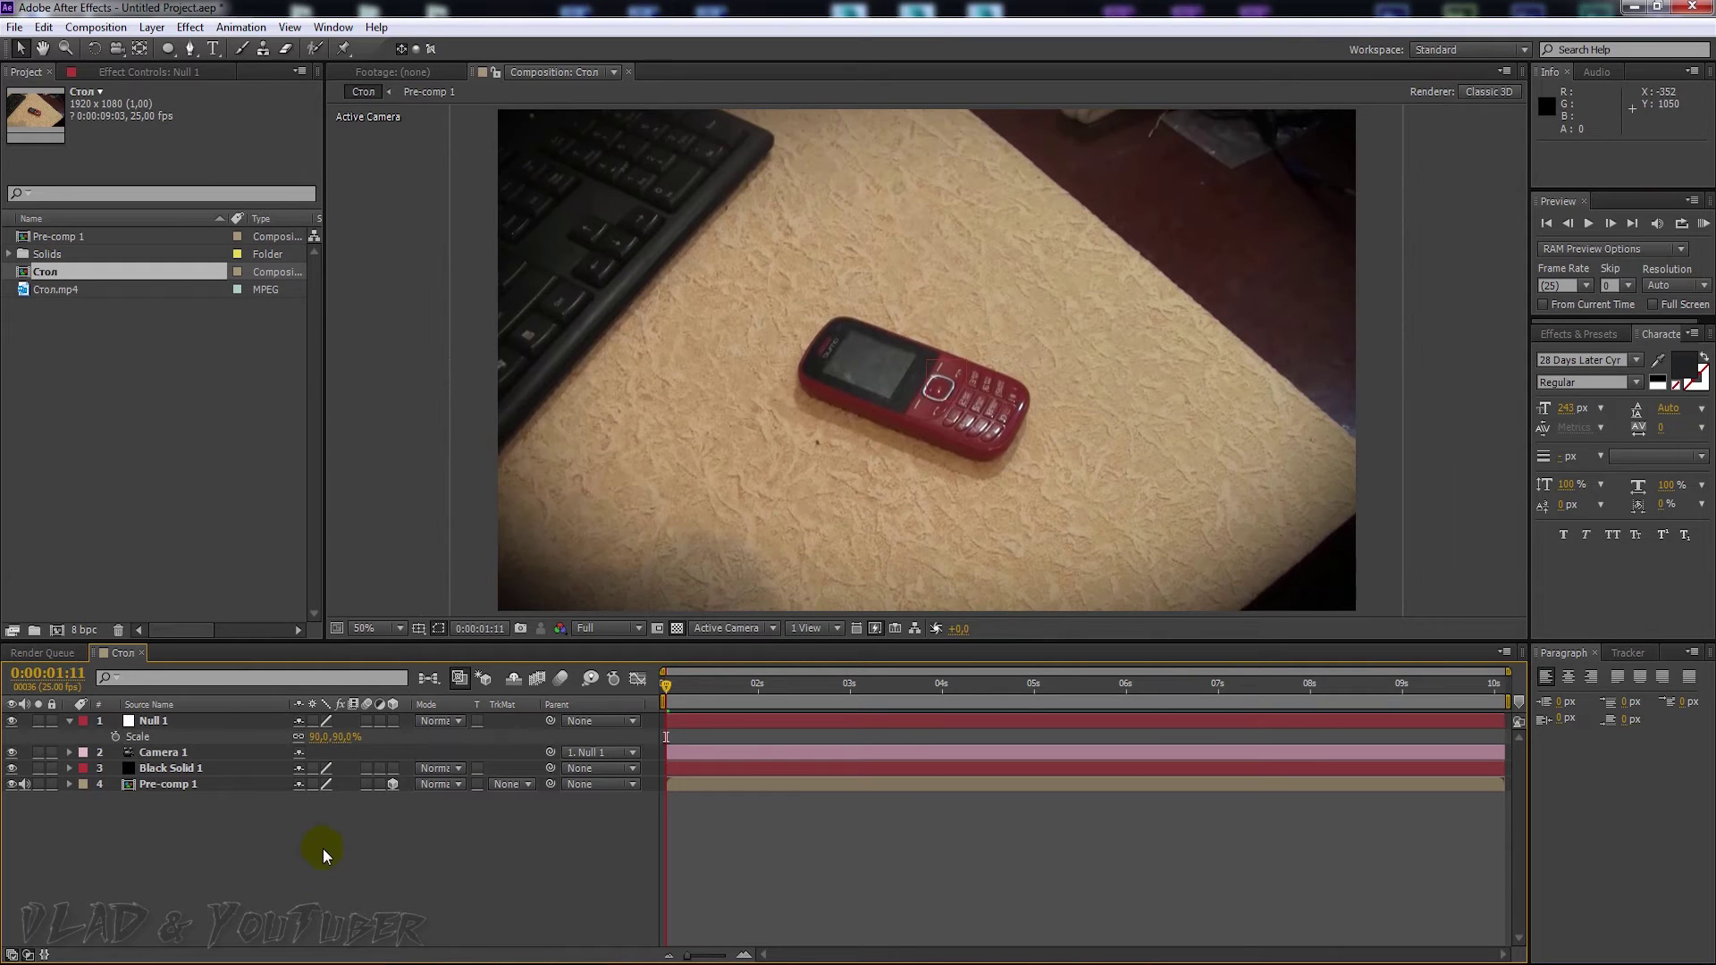
- Show Null 1's Position and Rotation properties together
left_click(150, 722)
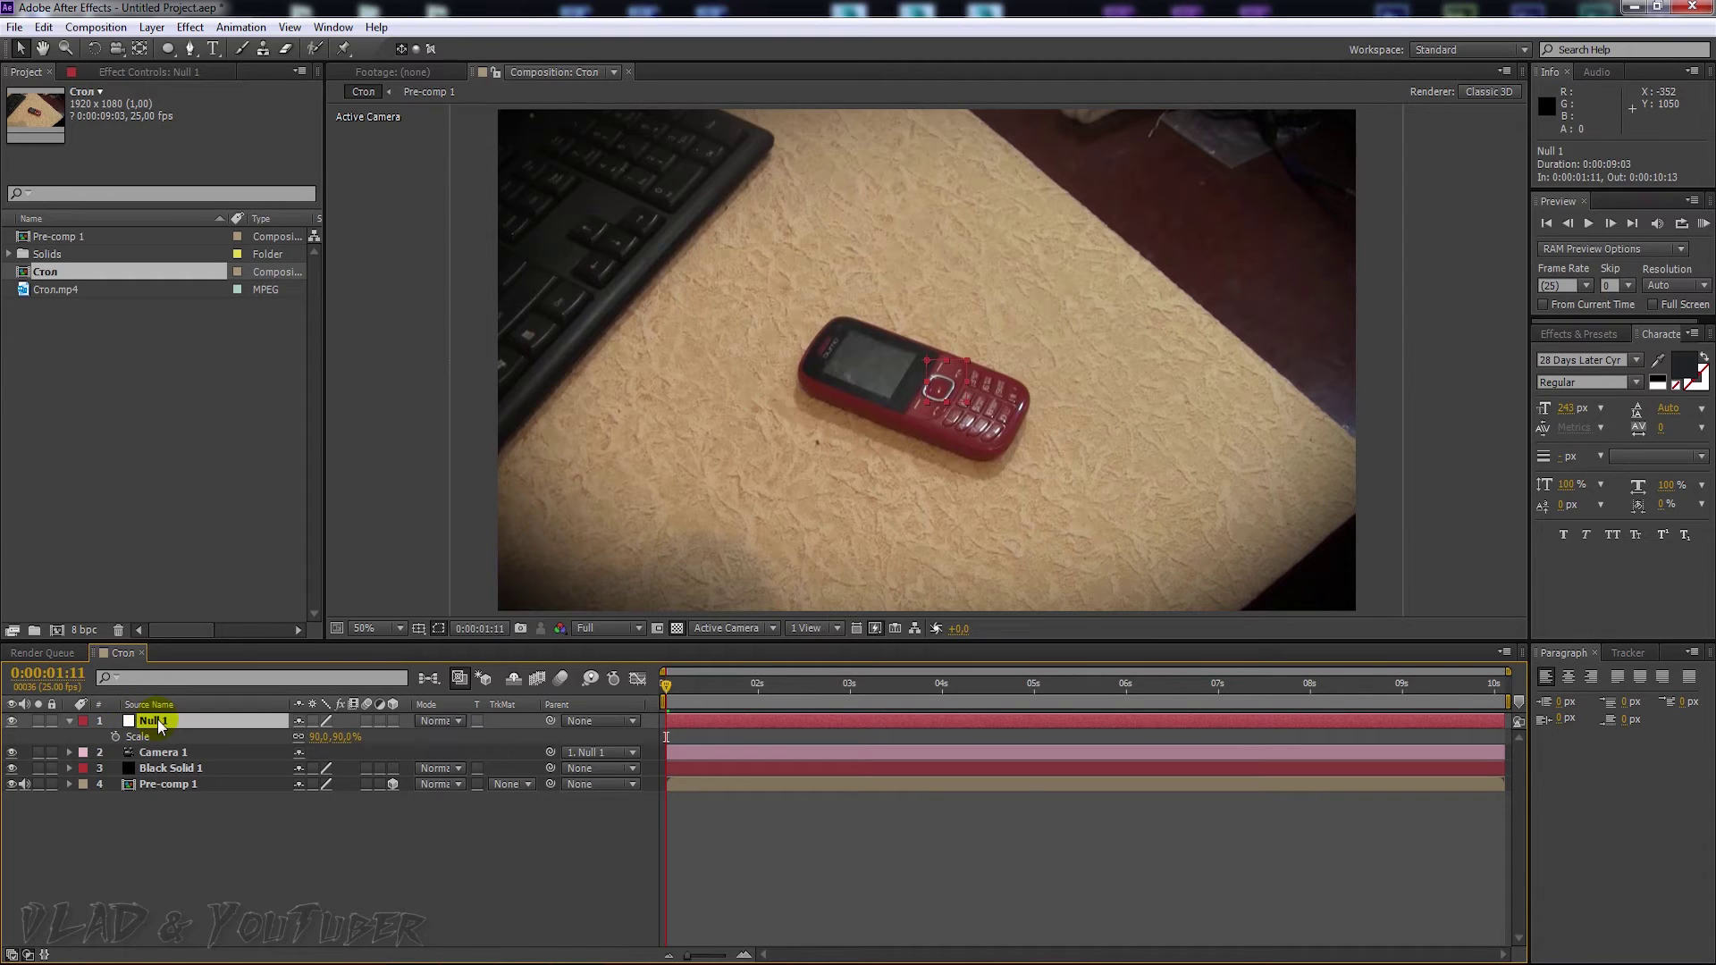
key("p")
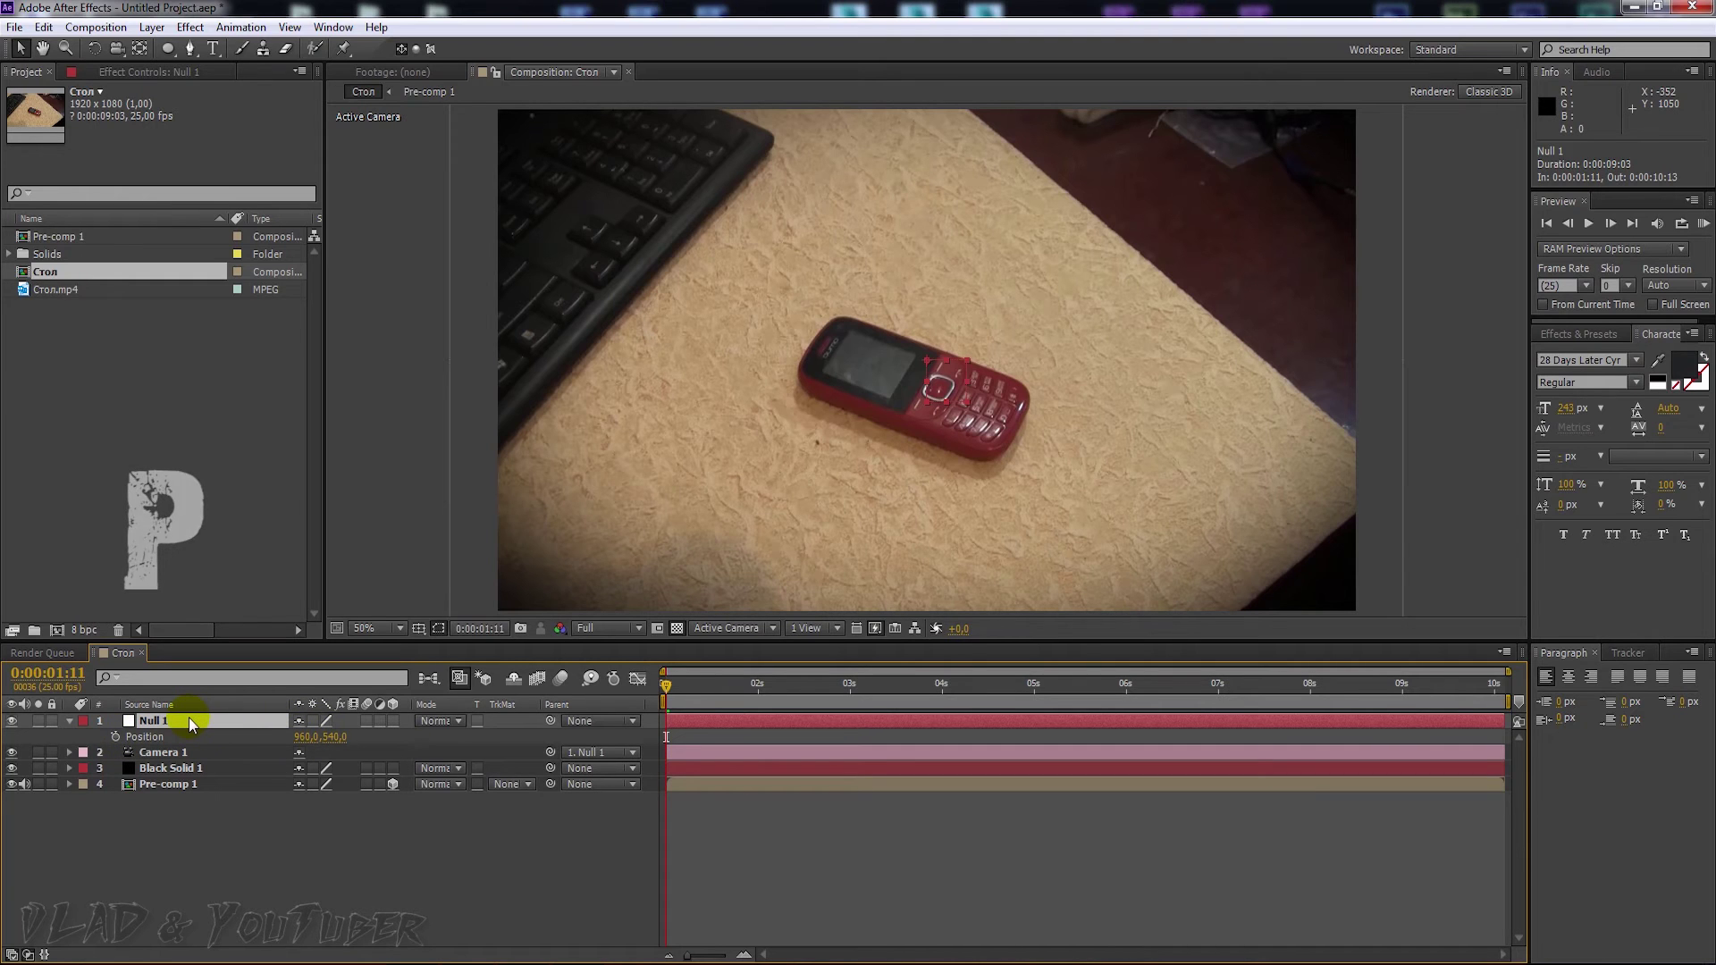
key("shift+r")
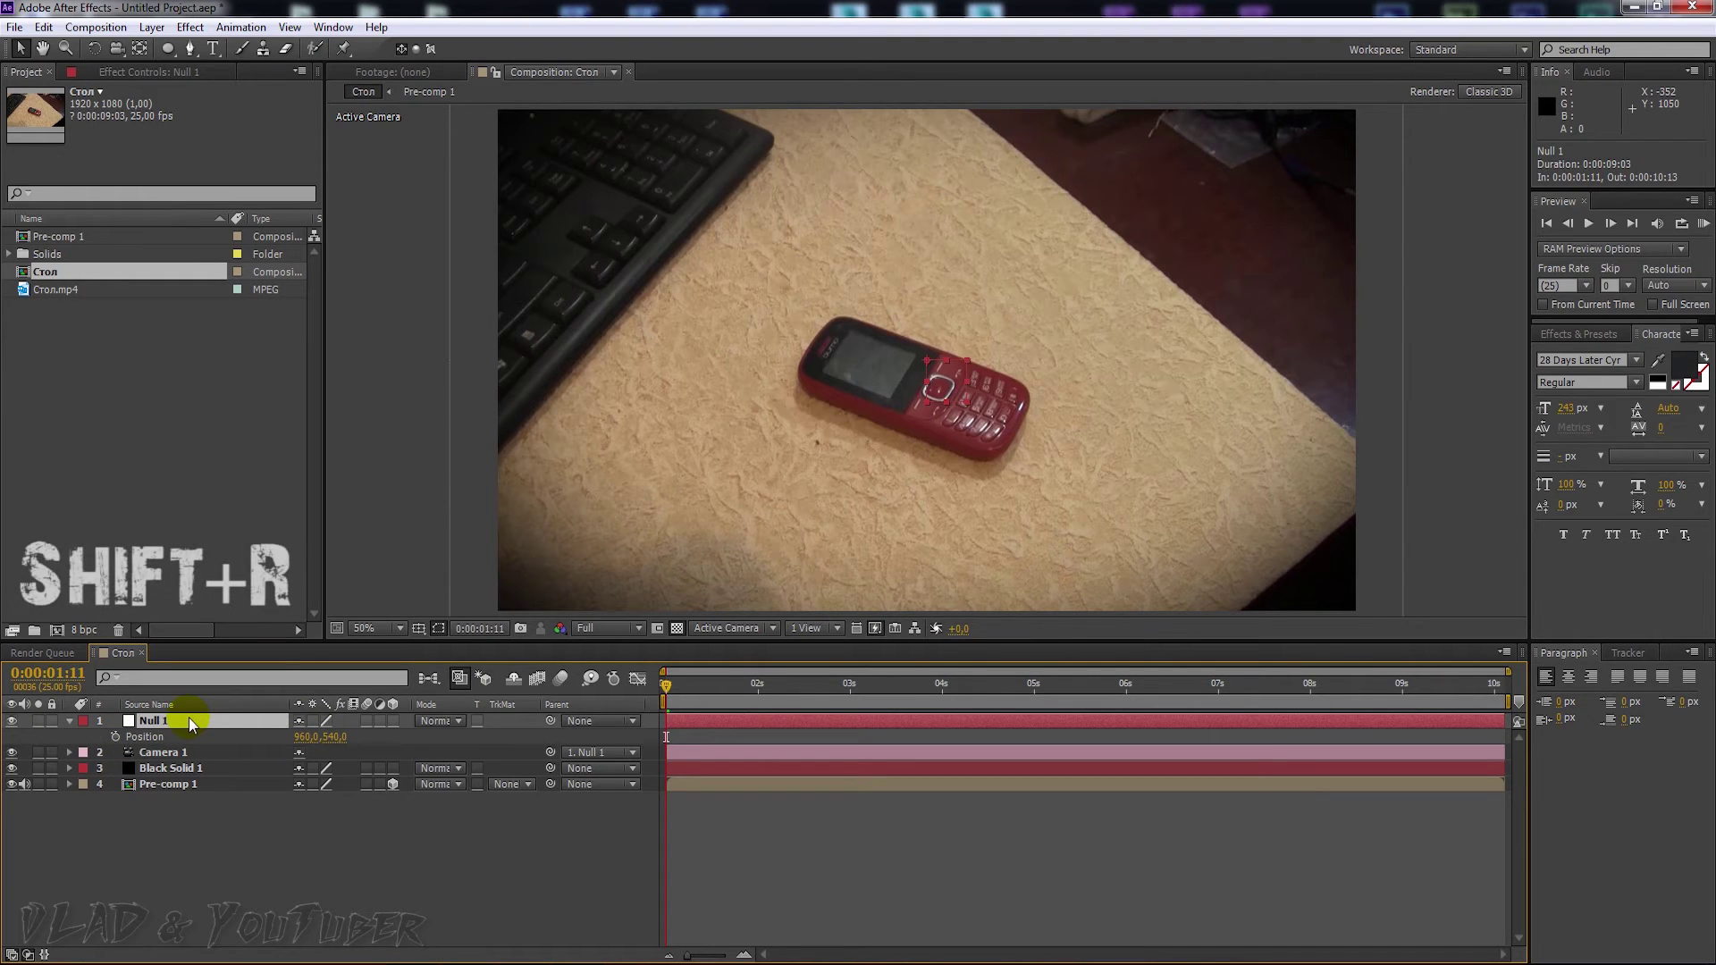
key("shift+r")
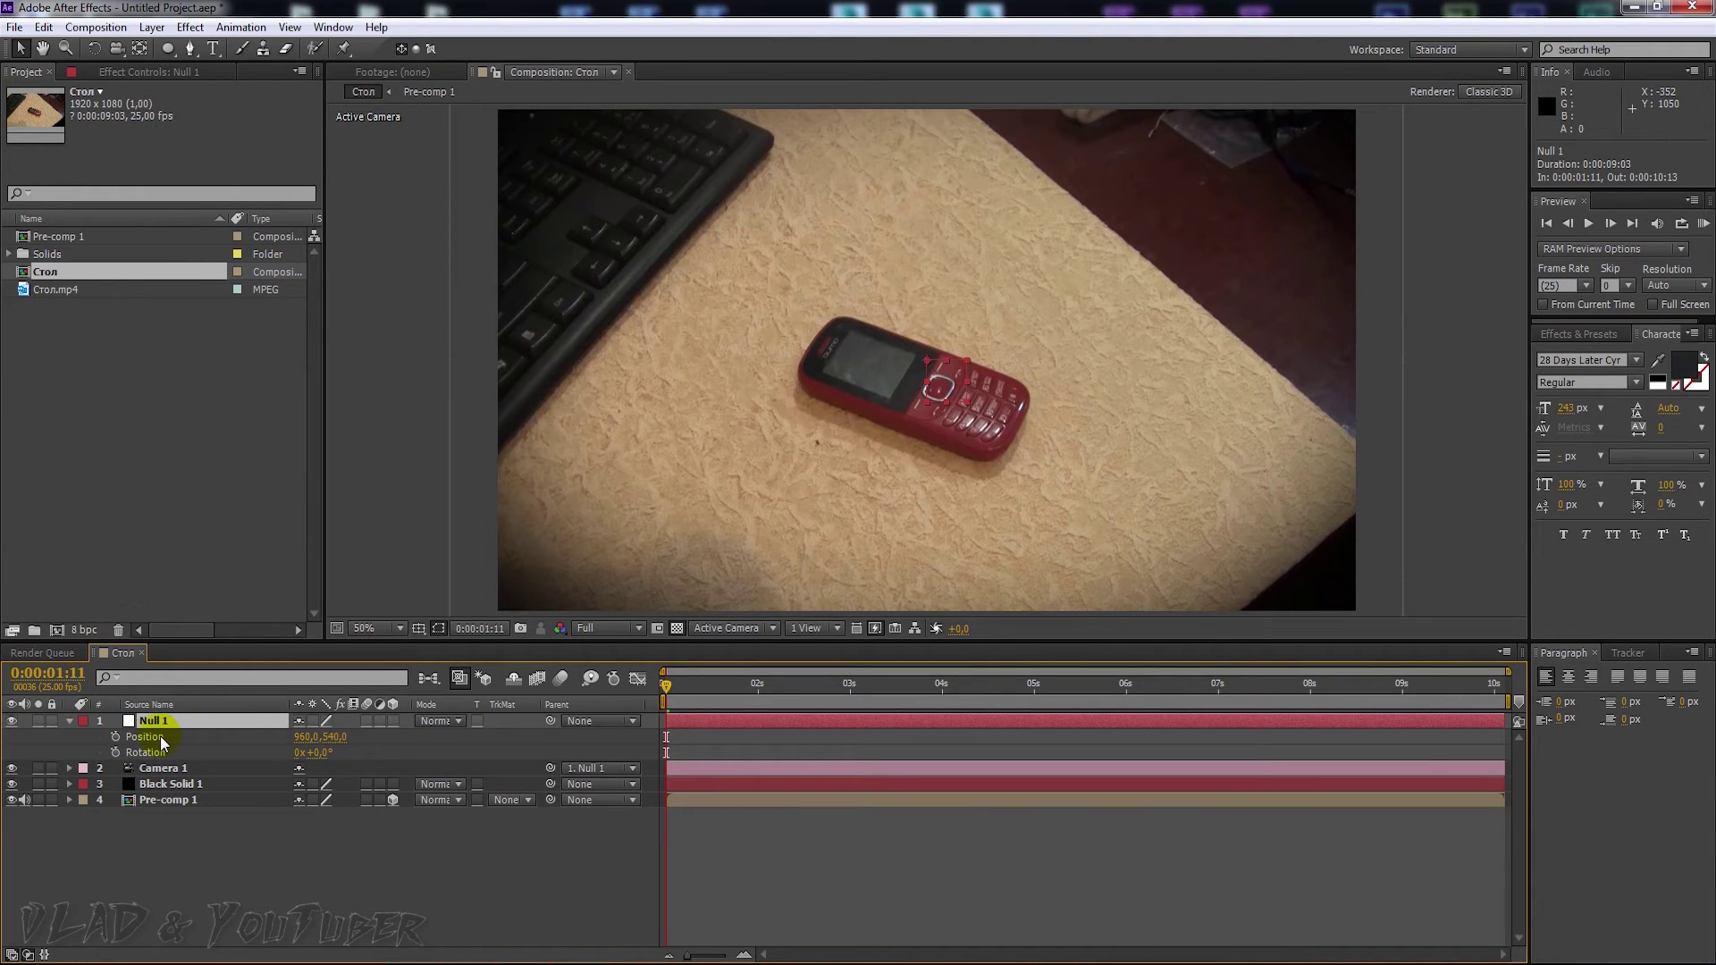
- Replace Null 1's Position expression with wiggle(2,10)
left_click(143, 733)
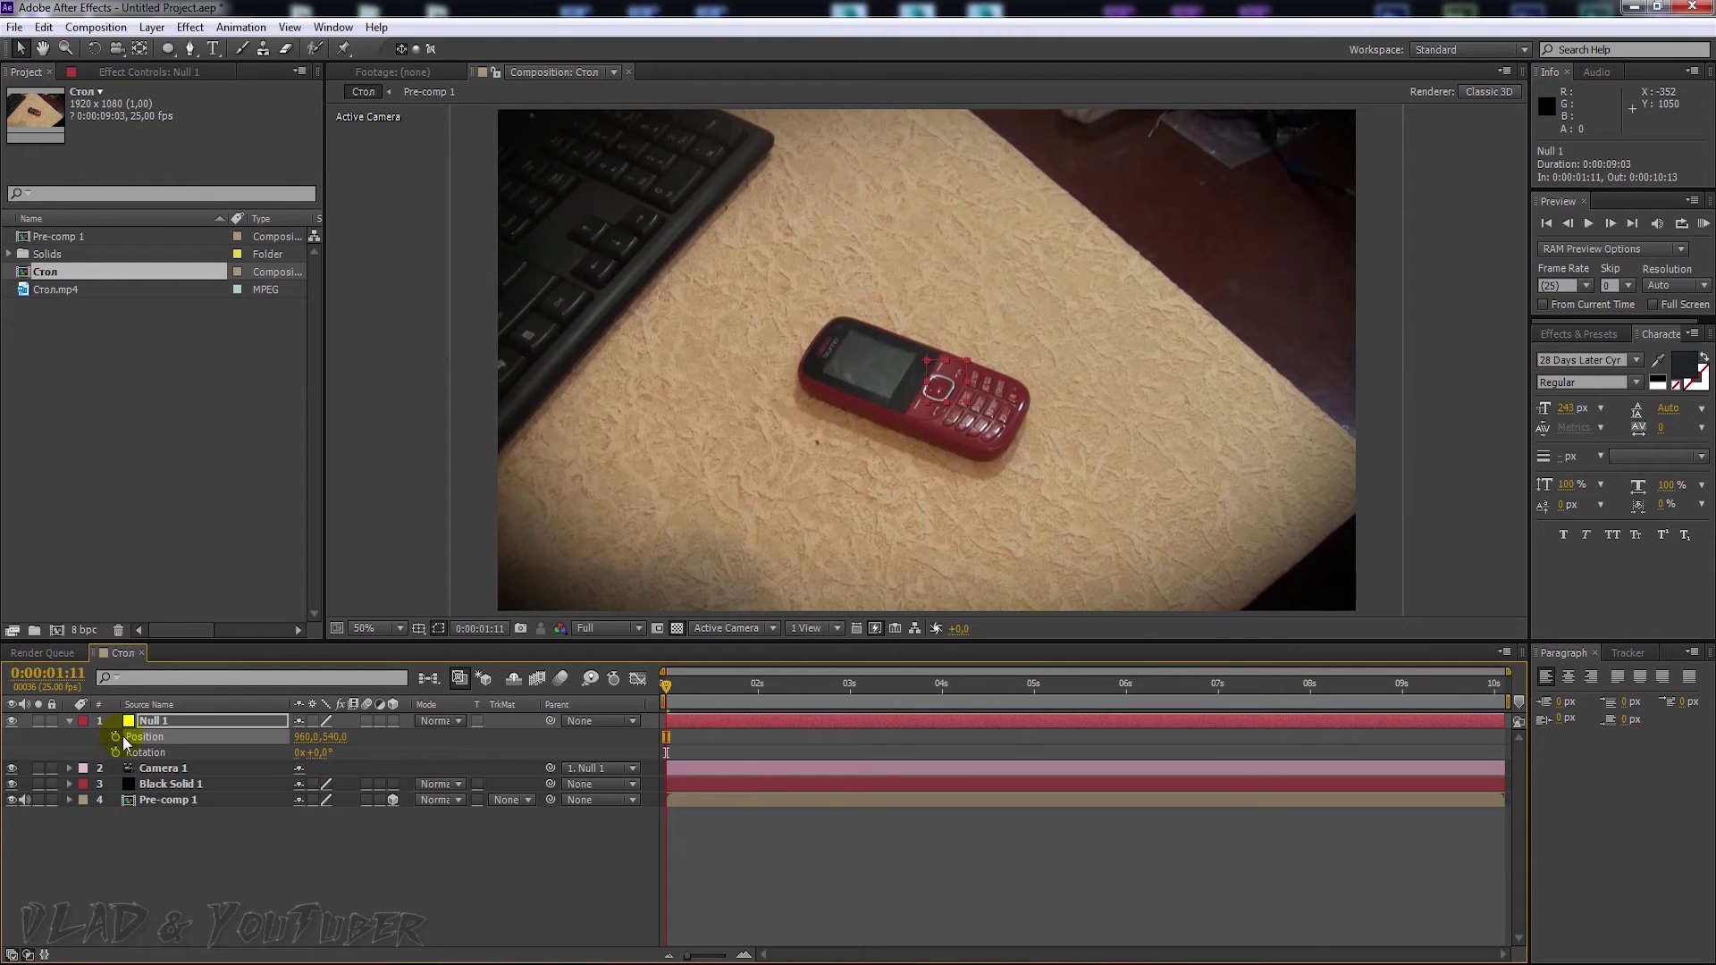
key("alt")
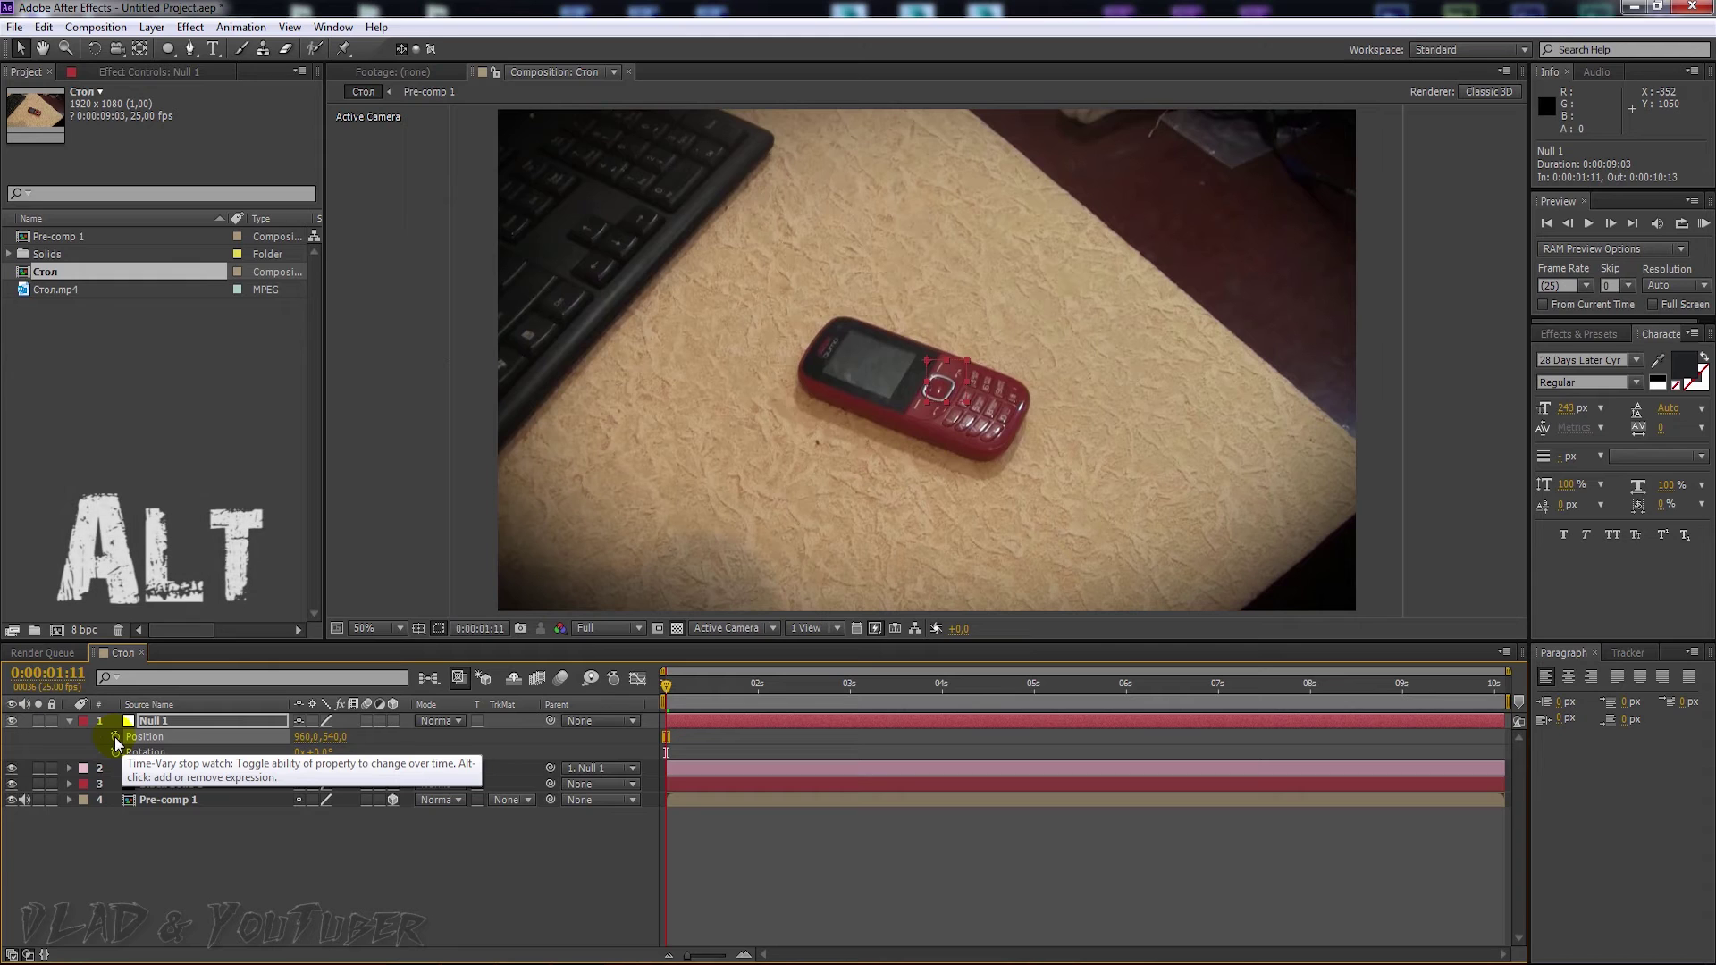
left_click(115, 741, "alt")
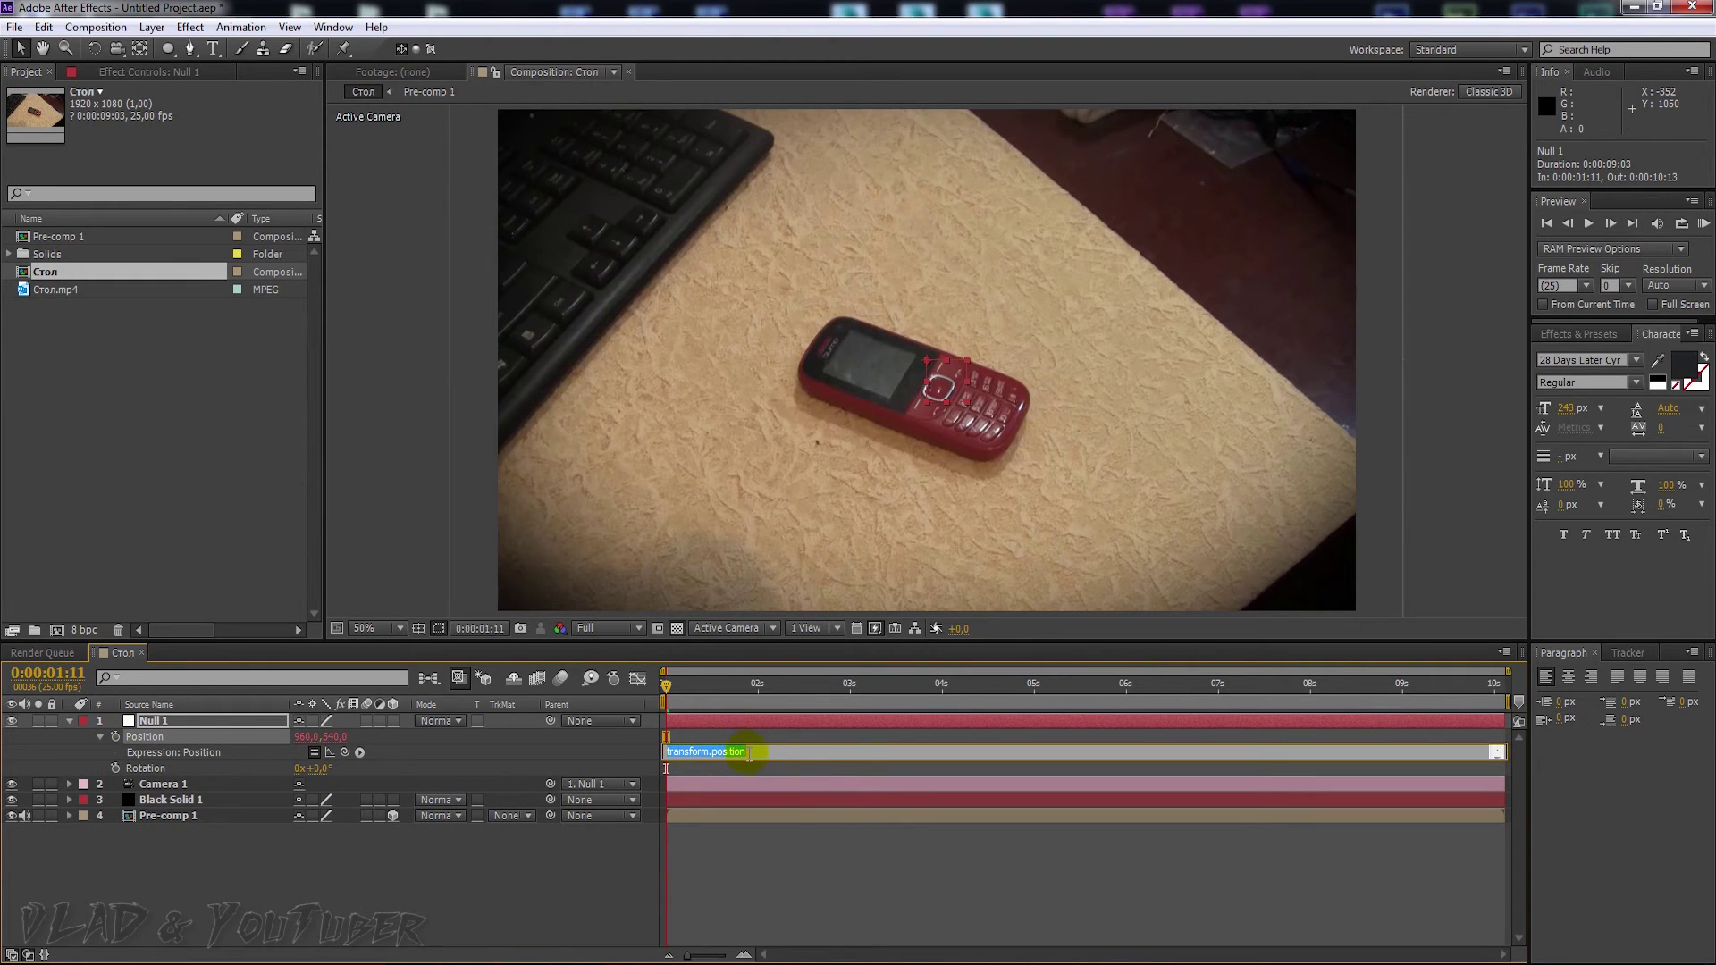
key("BackSpace")
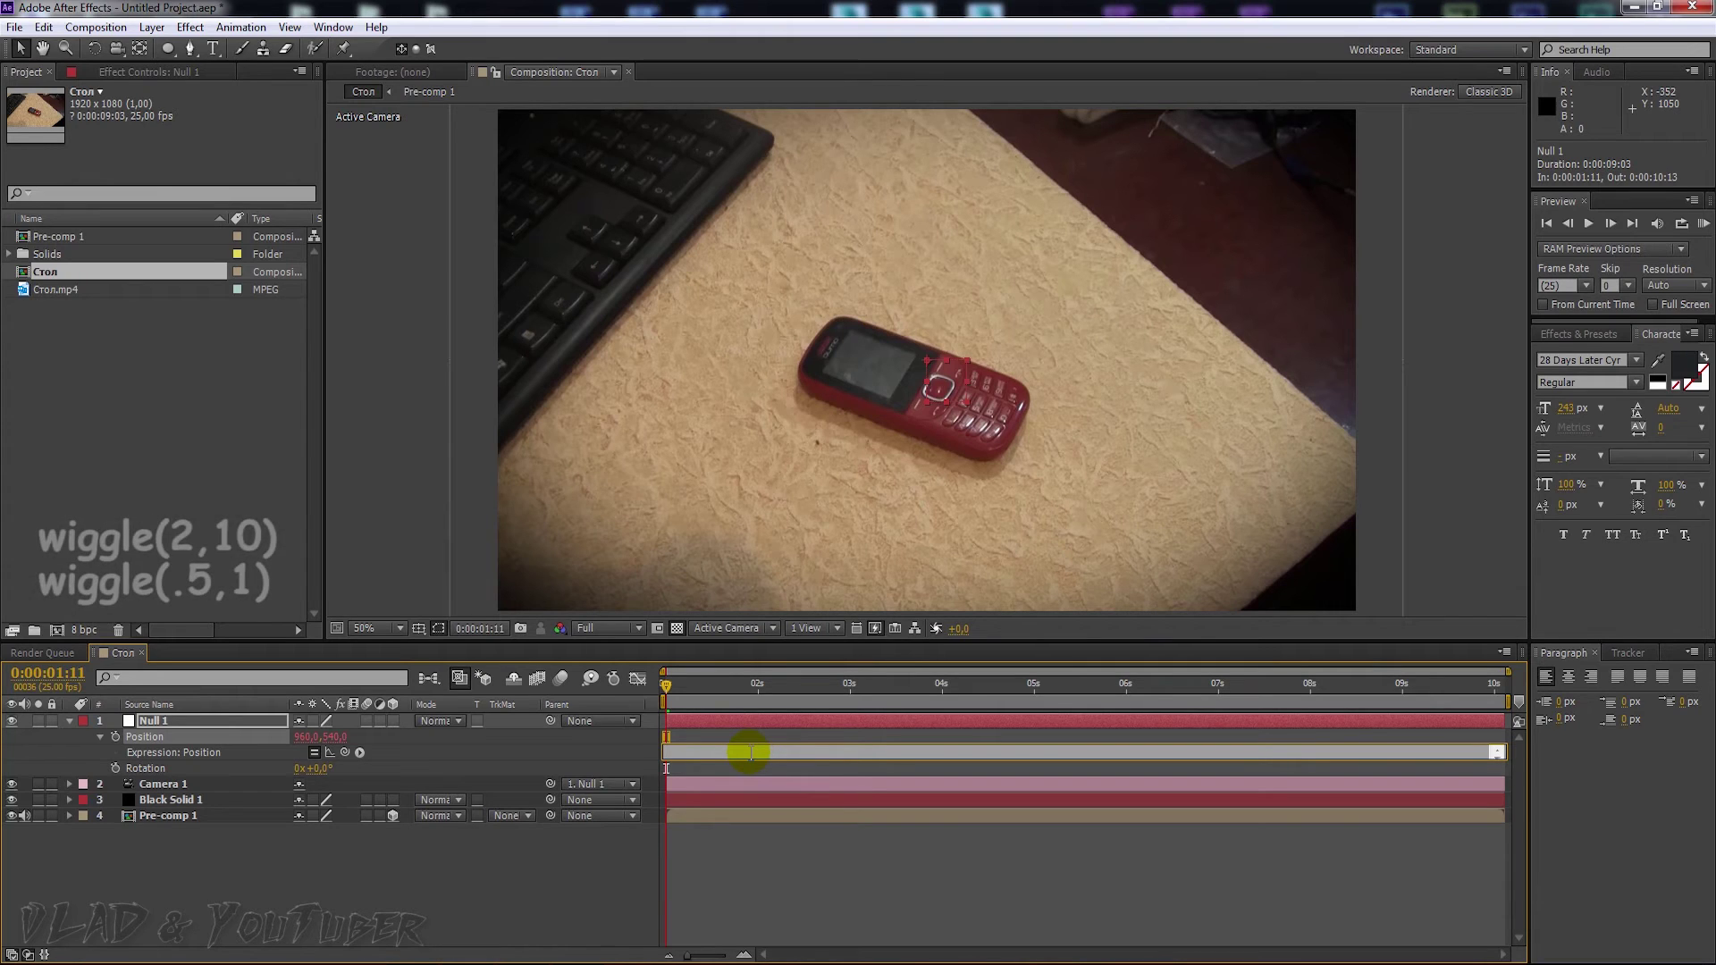
type("wi")
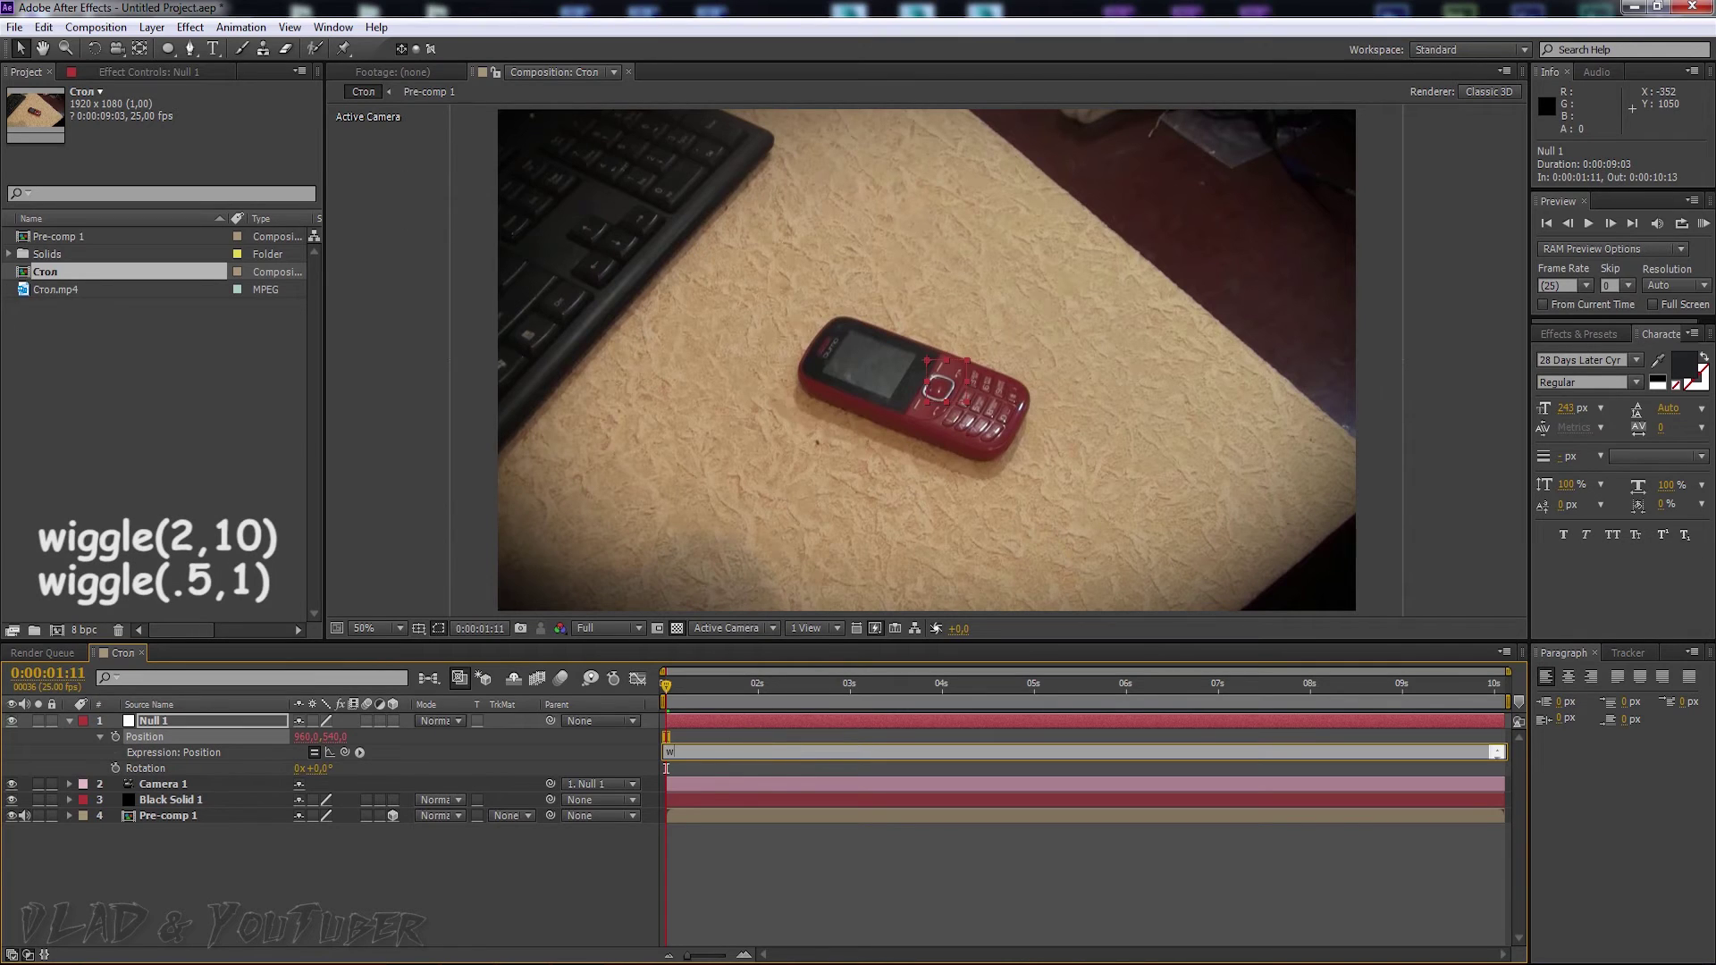
type("ggle(2,10")
left_click(382, 865)
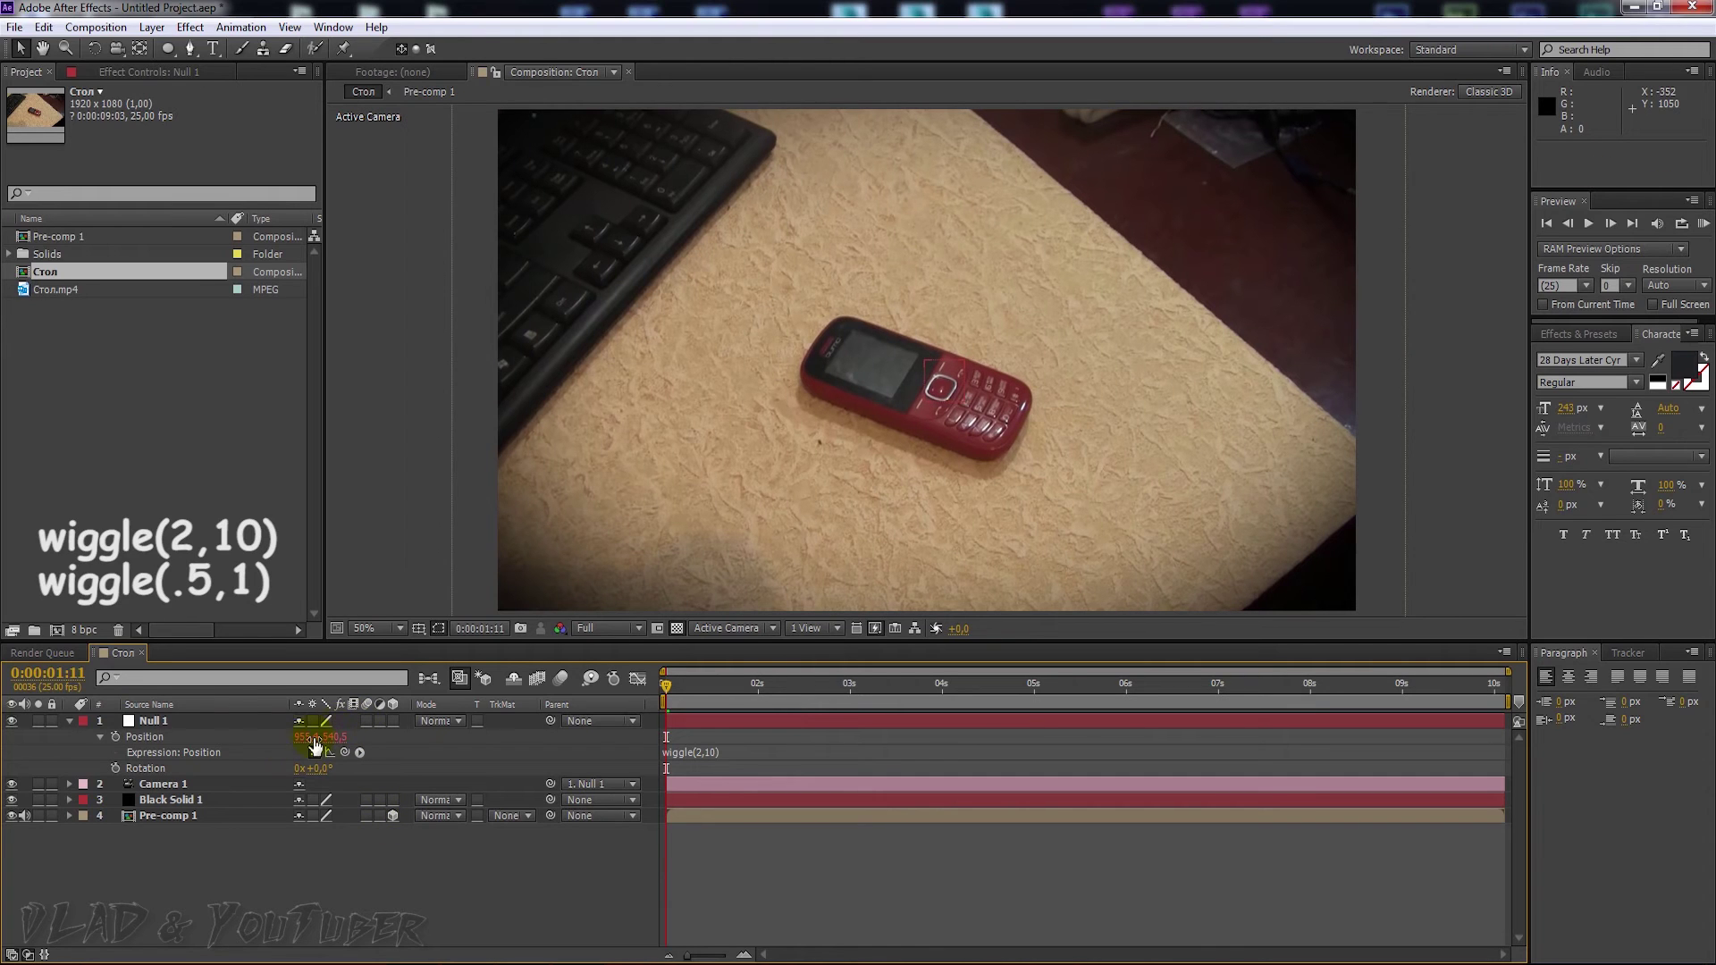
left_click(143, 770)
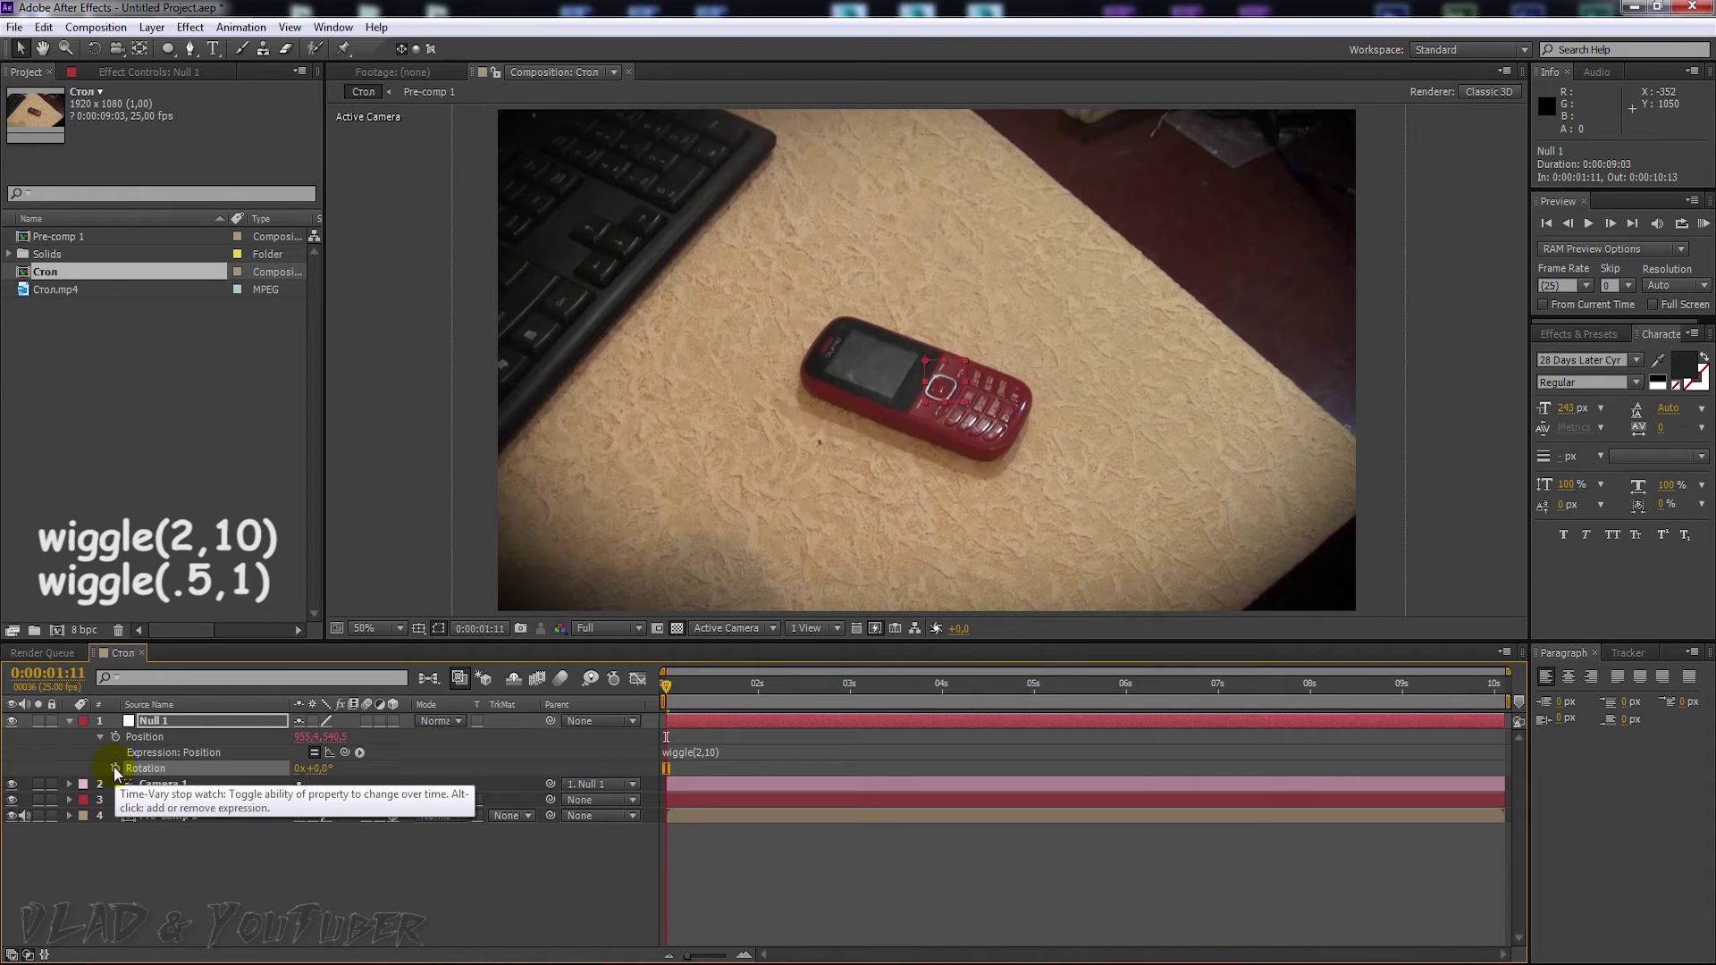
- Replace Null 1's Rotation expression with wiggle(.5,1)
left_click(115, 767, "alt")
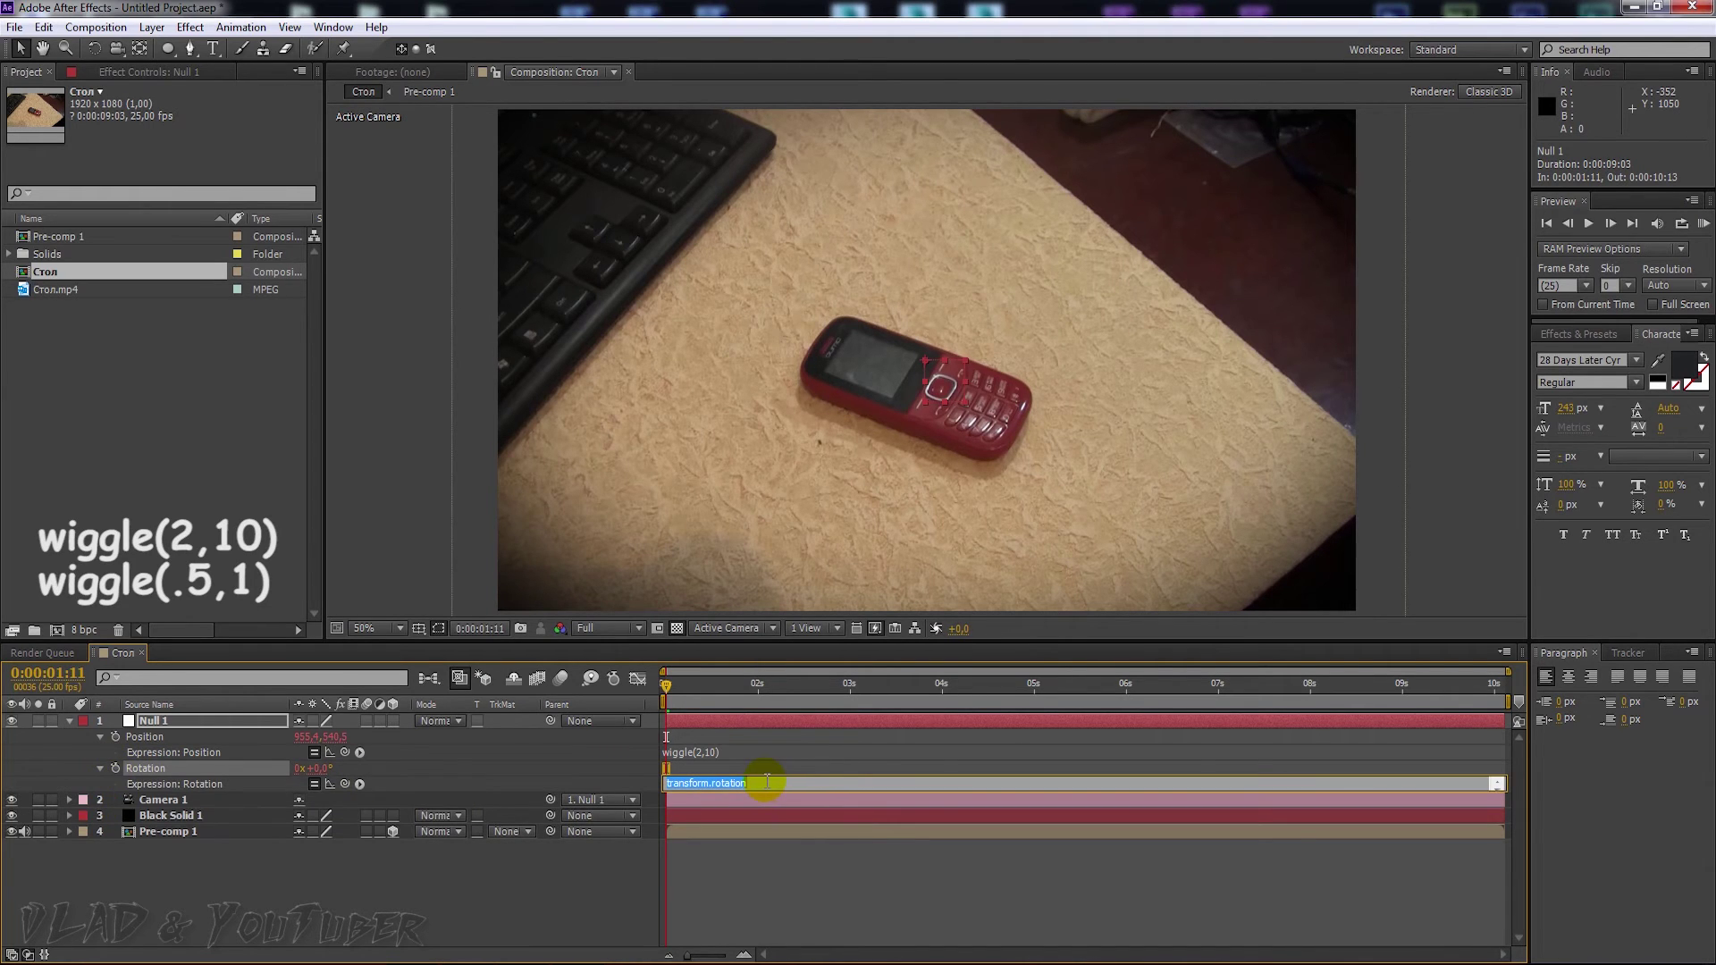
key("BackSpace")
type("wiggle(.5,1")
left_click(411, 881)
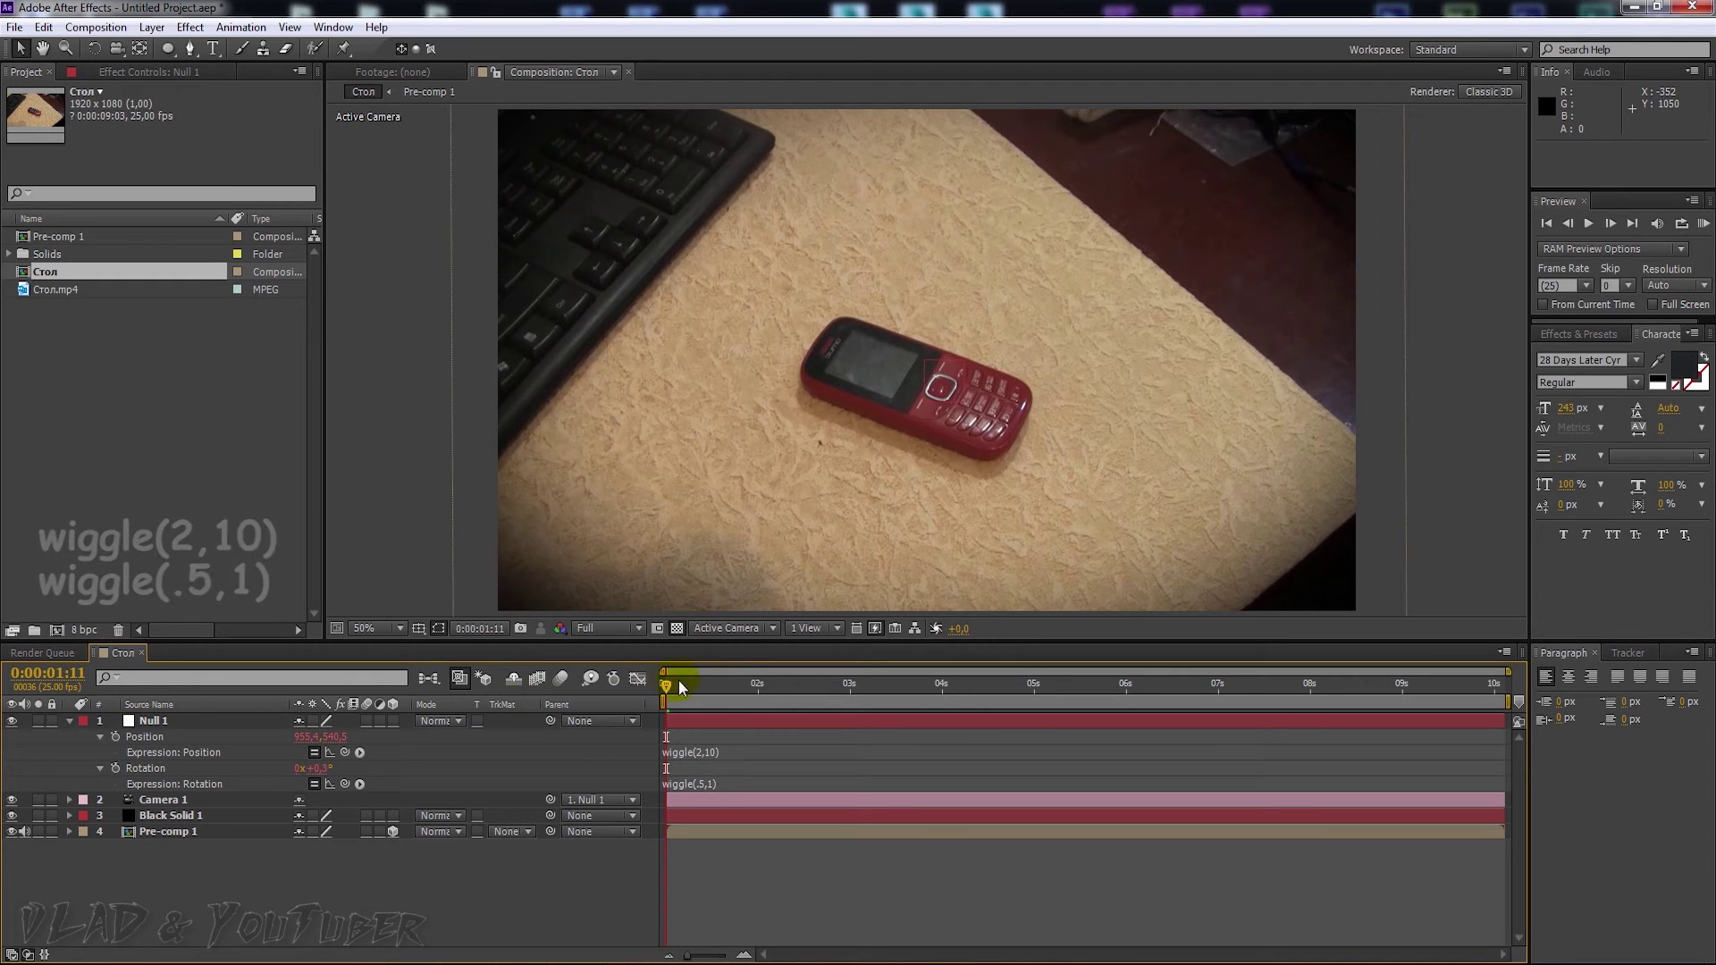
left_click(1704, 228)
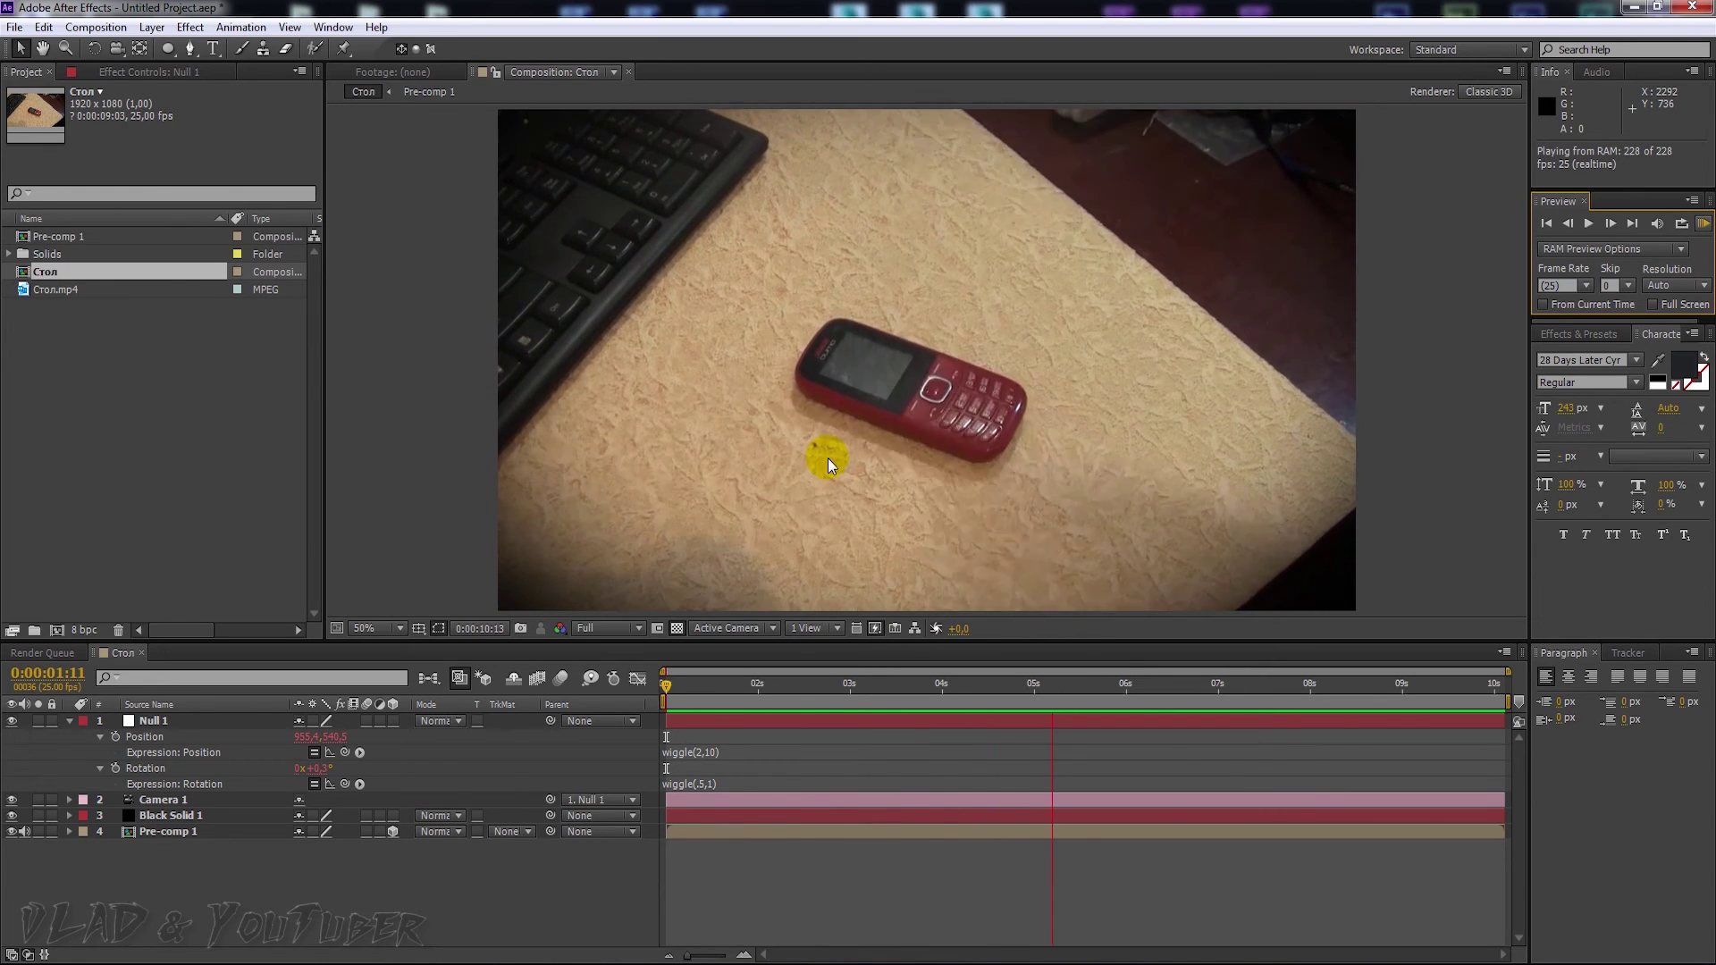
left_click(947, 684)
mouse_move(947, 683)
left_mouse_down()
mouse_move(1354, 665)
mouse_move(789, 682)
left_mouse_up()
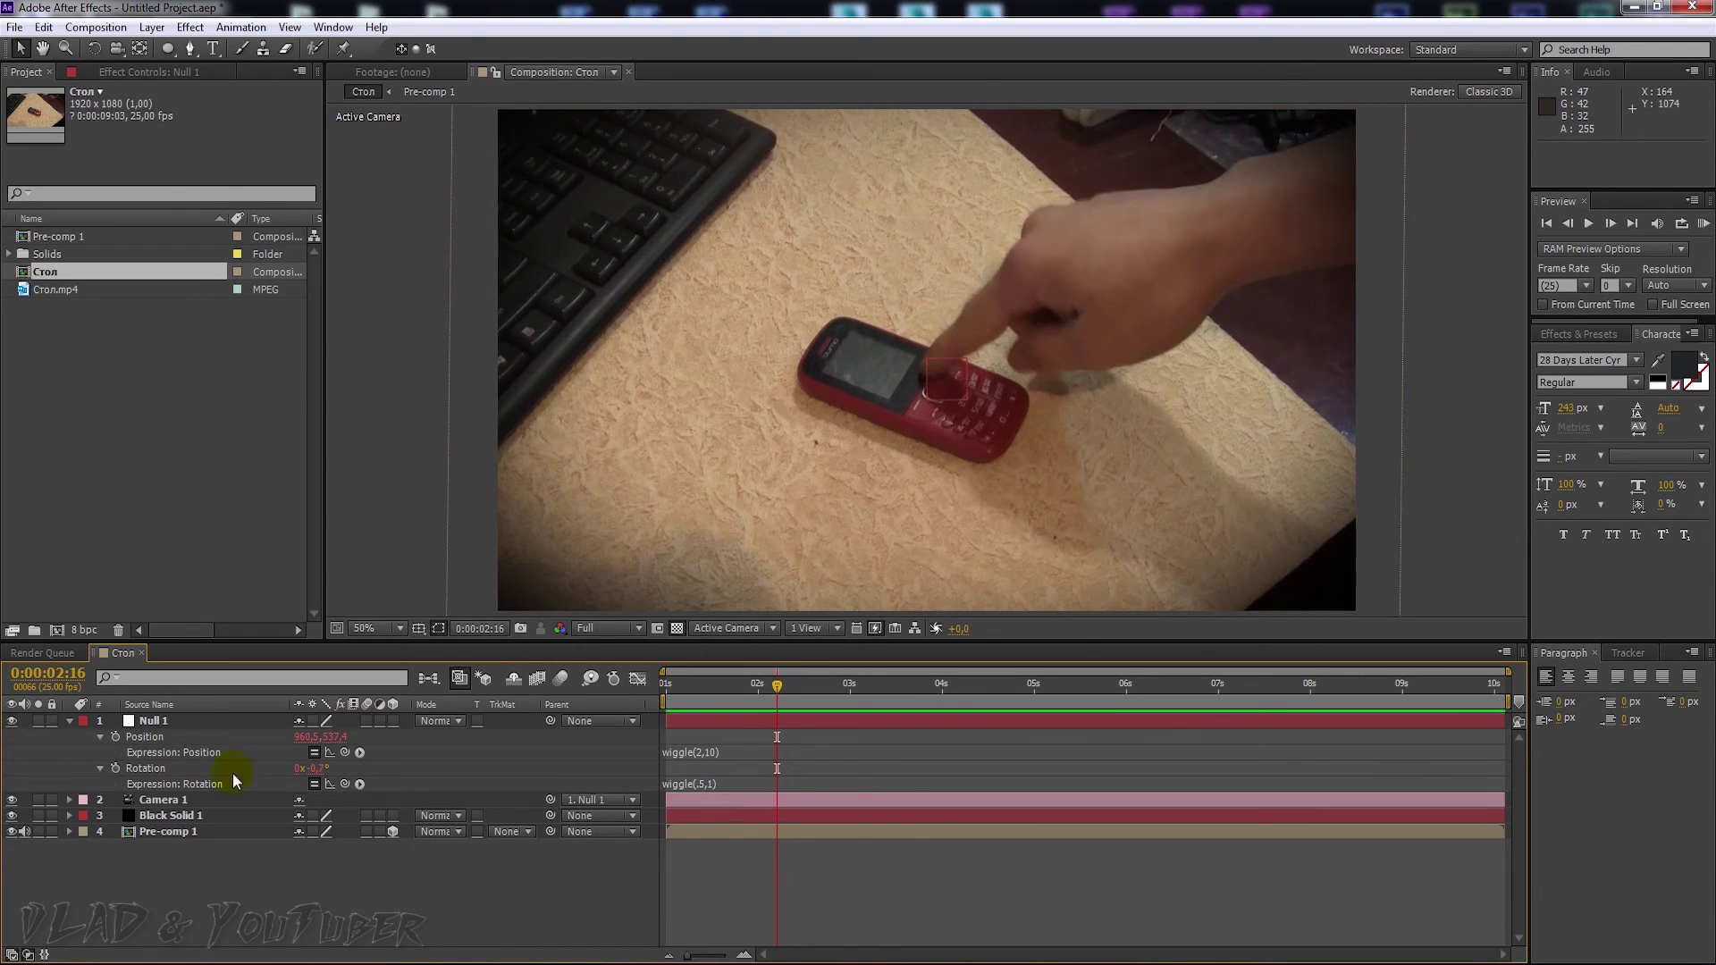
- Apply a Color Balance effect from Color Correction to the Pre-comp 1 layer
left_click(219, 829)
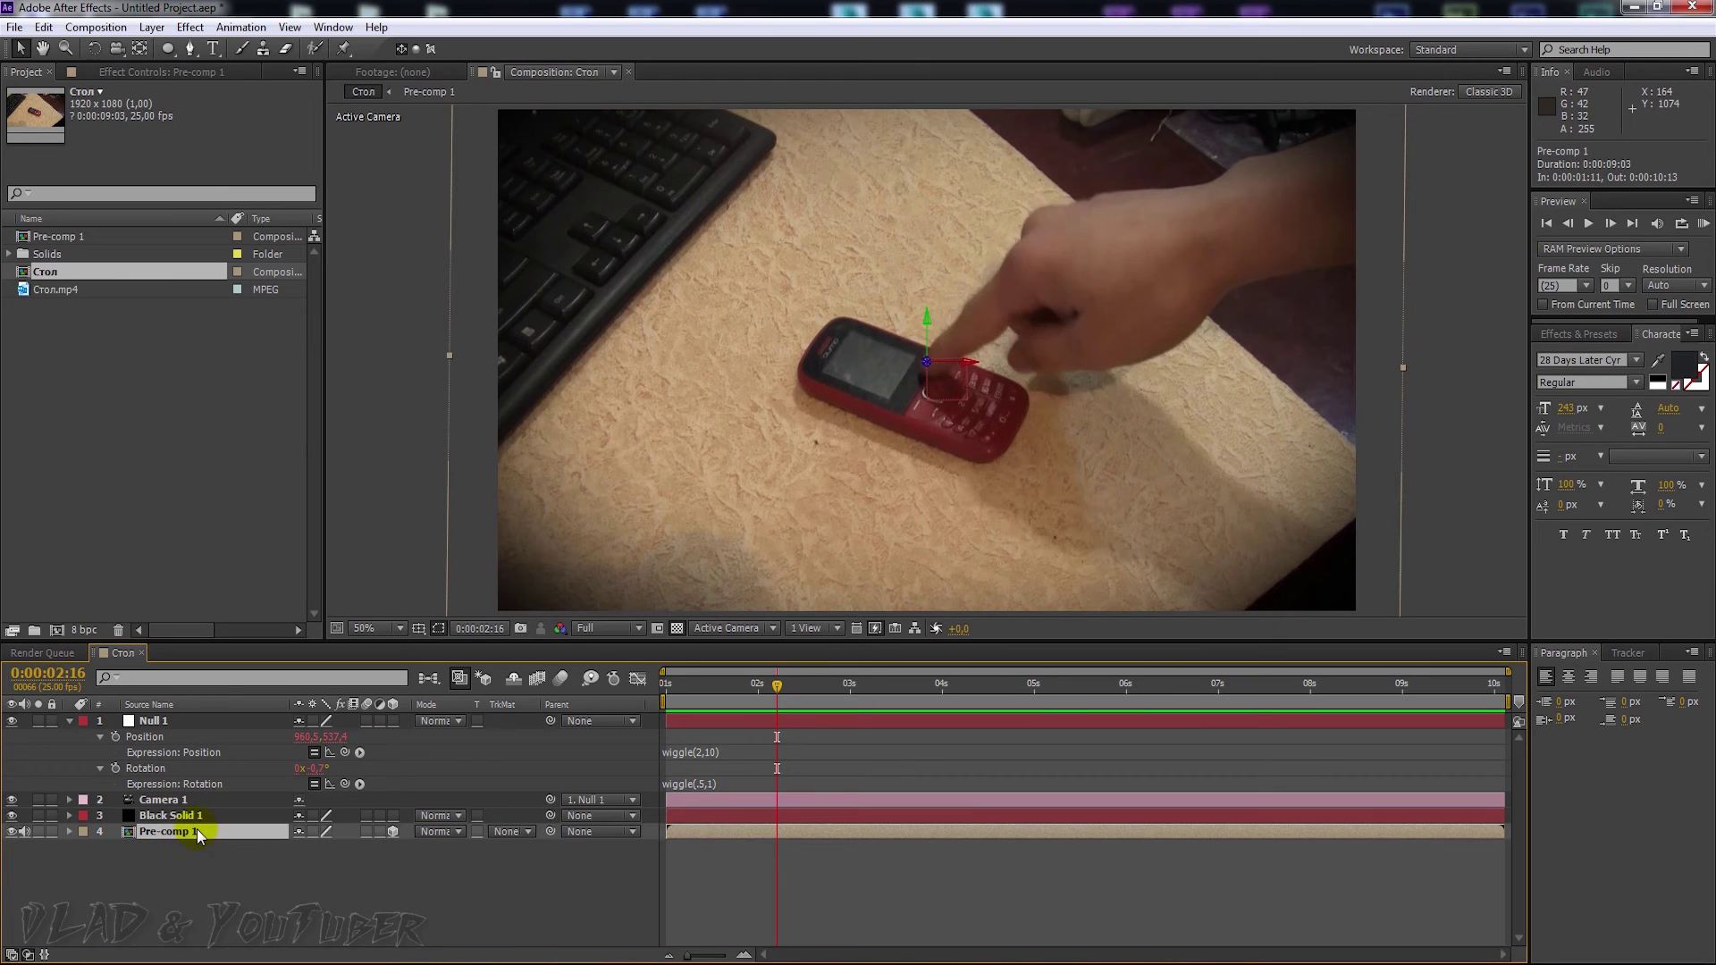
left_click(190, 27)
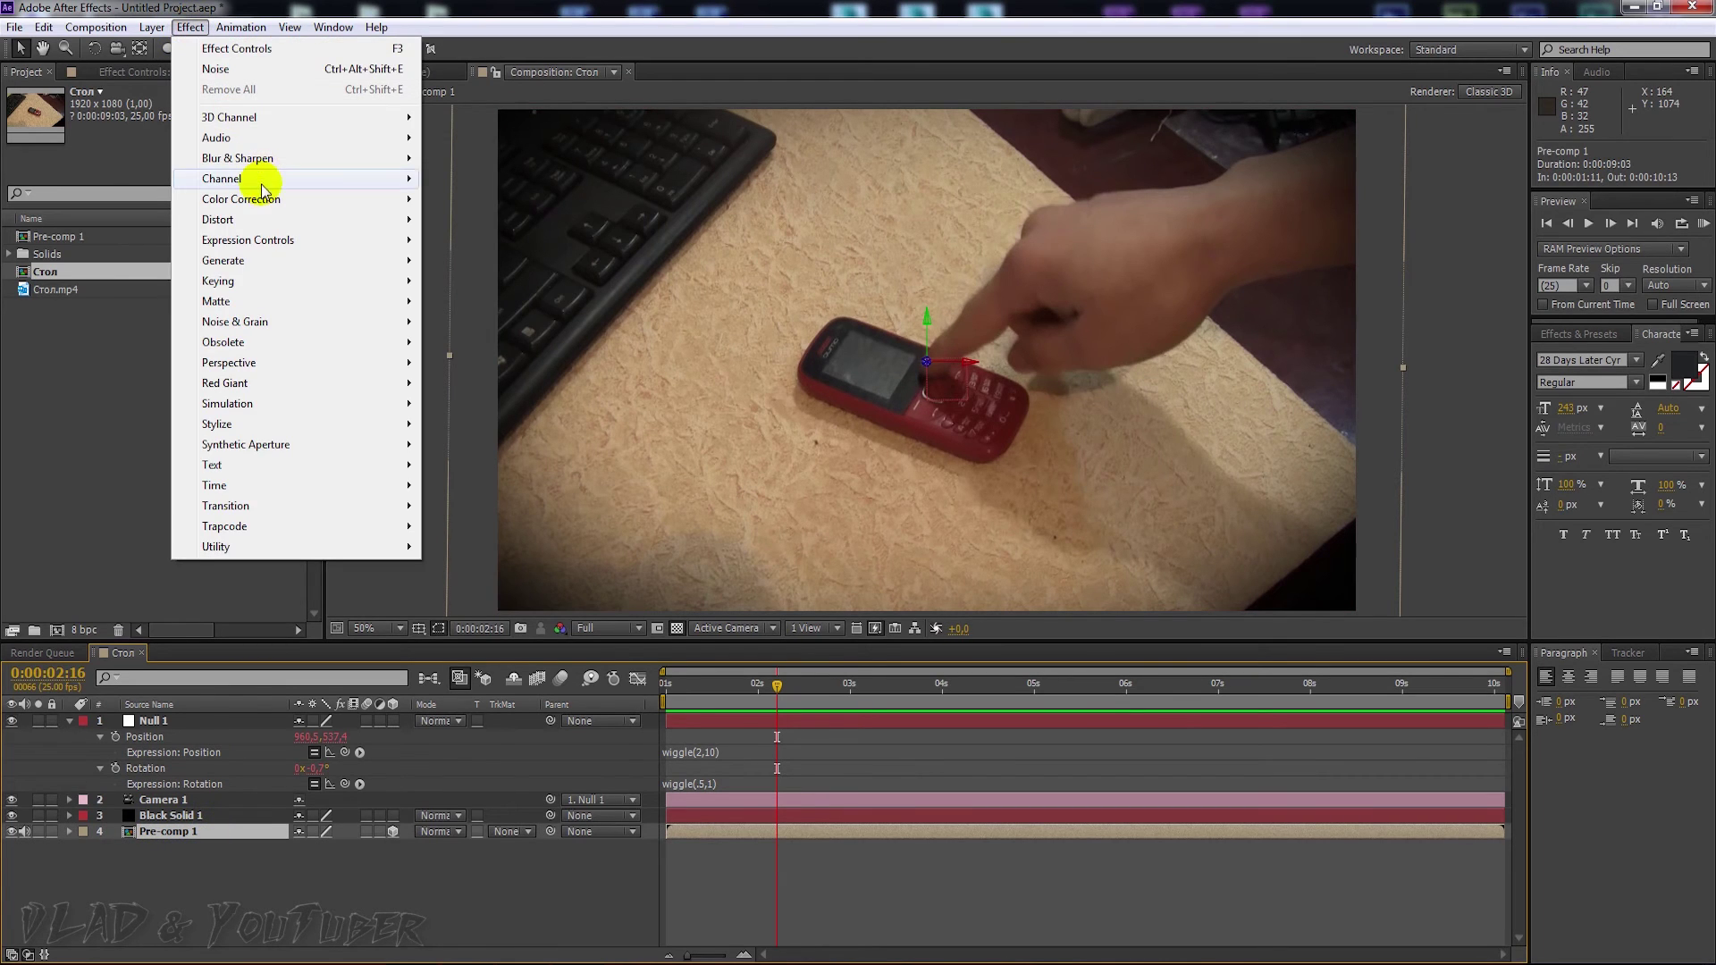
mouse_move(261, 204)
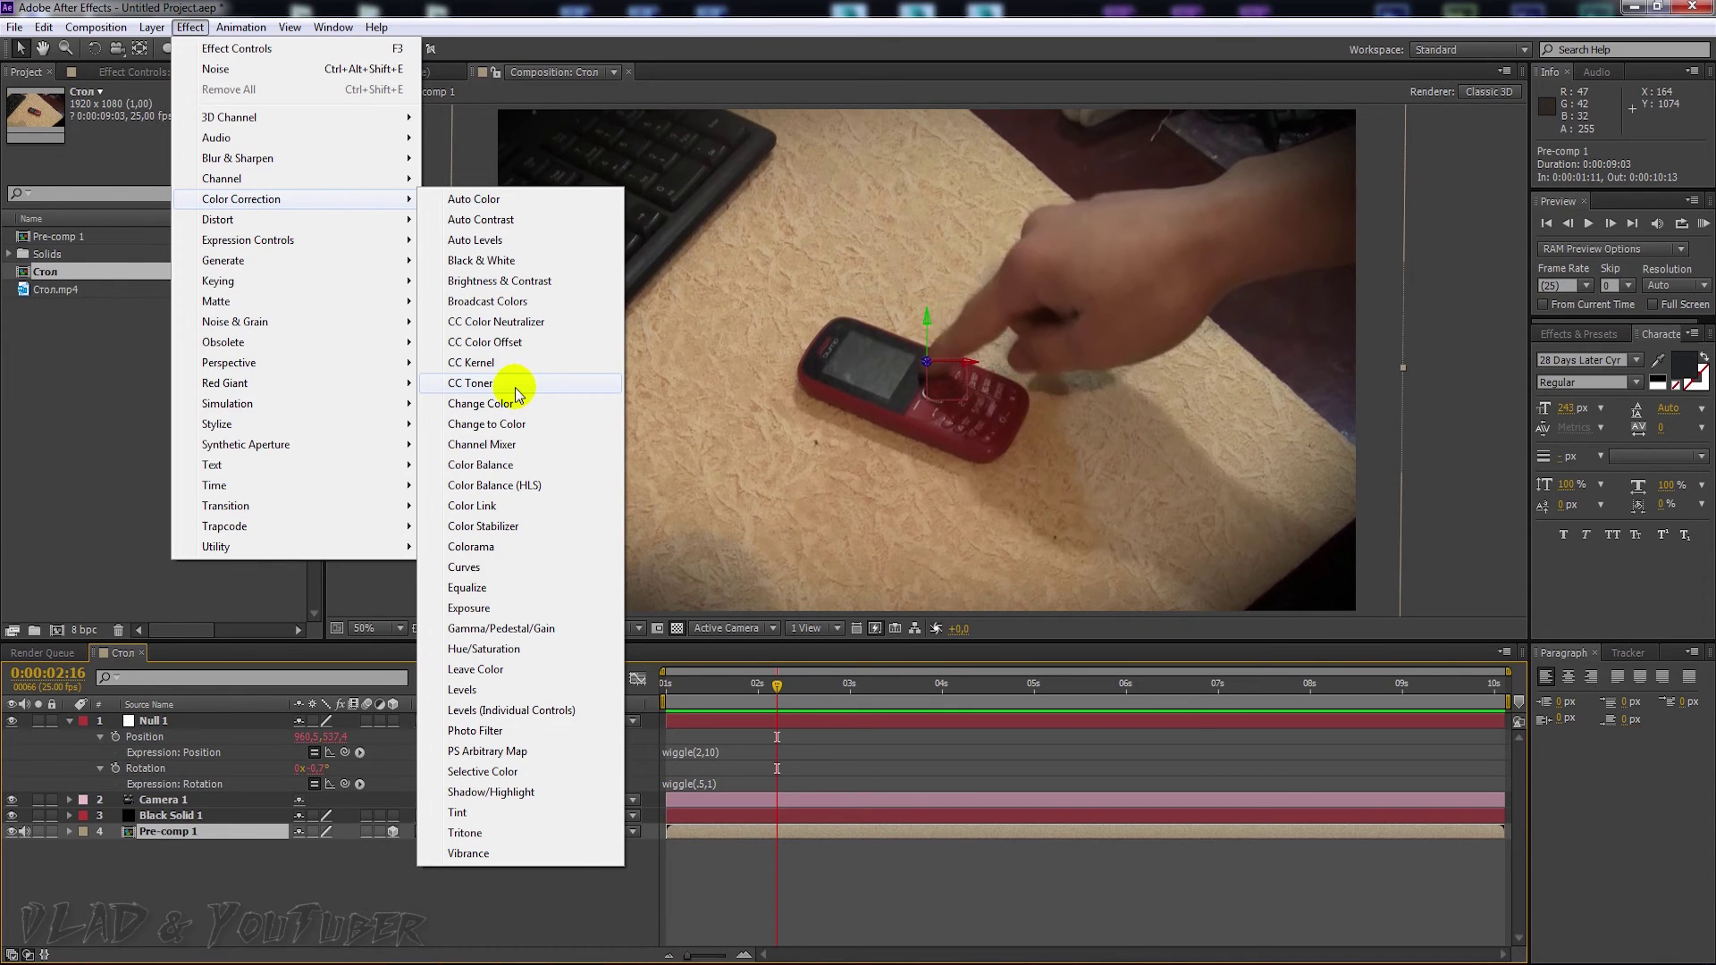
left_click(487, 464)
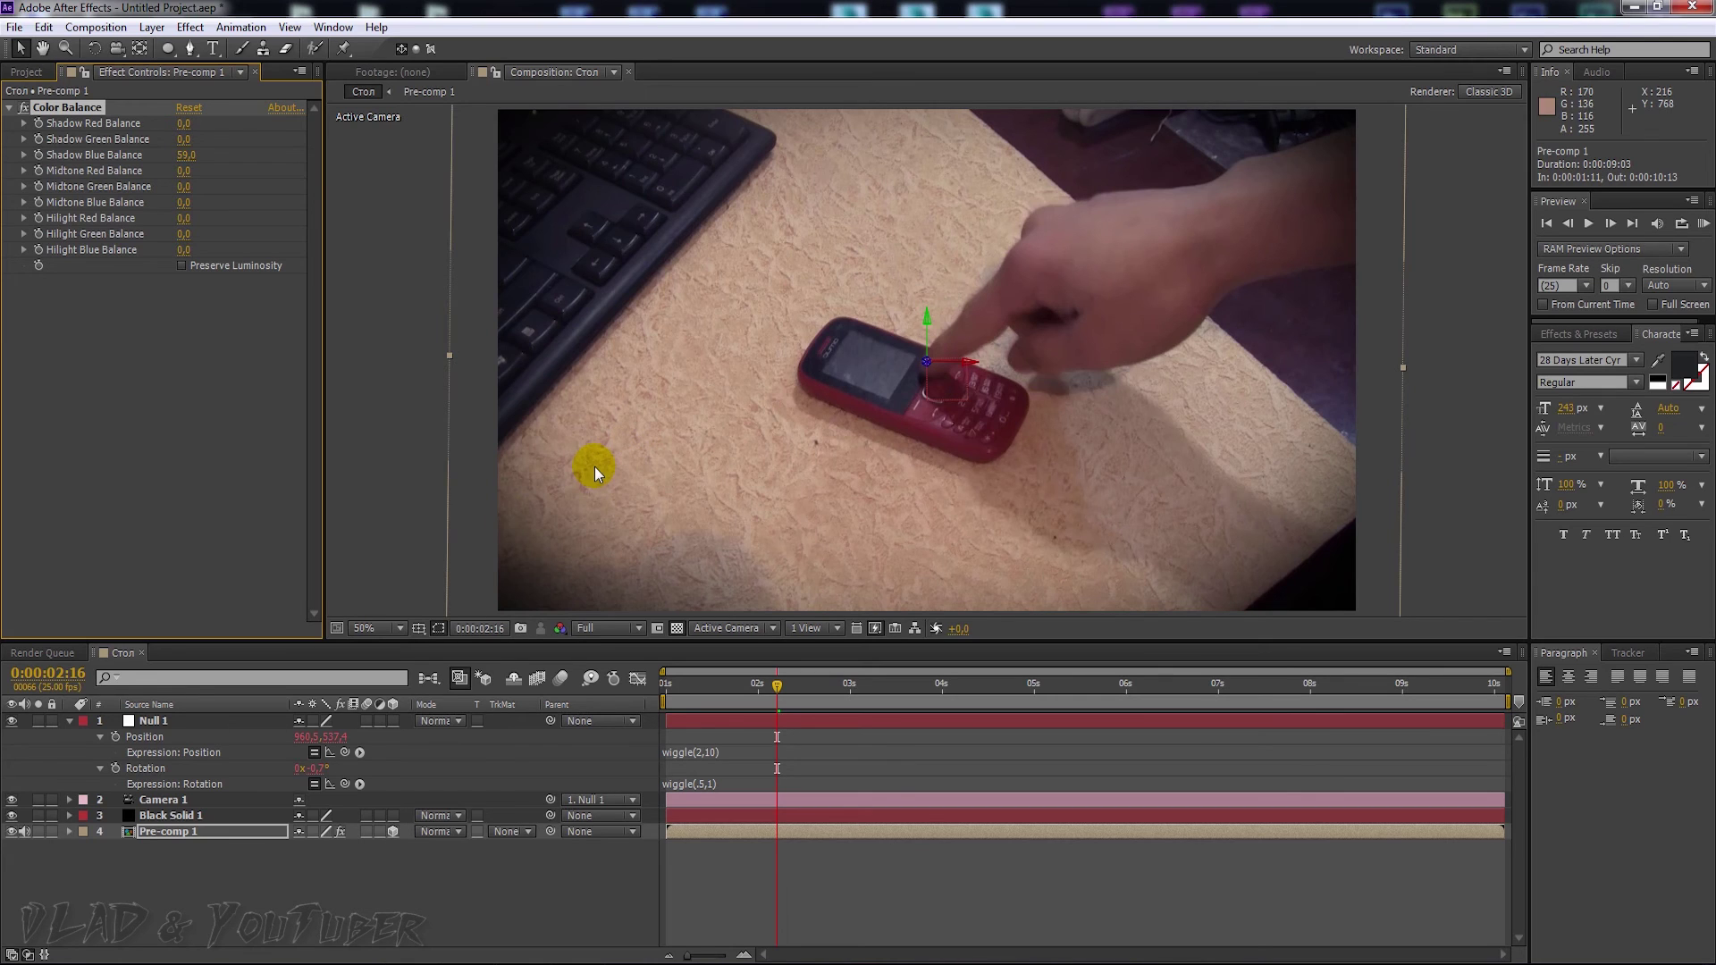
key("Return")
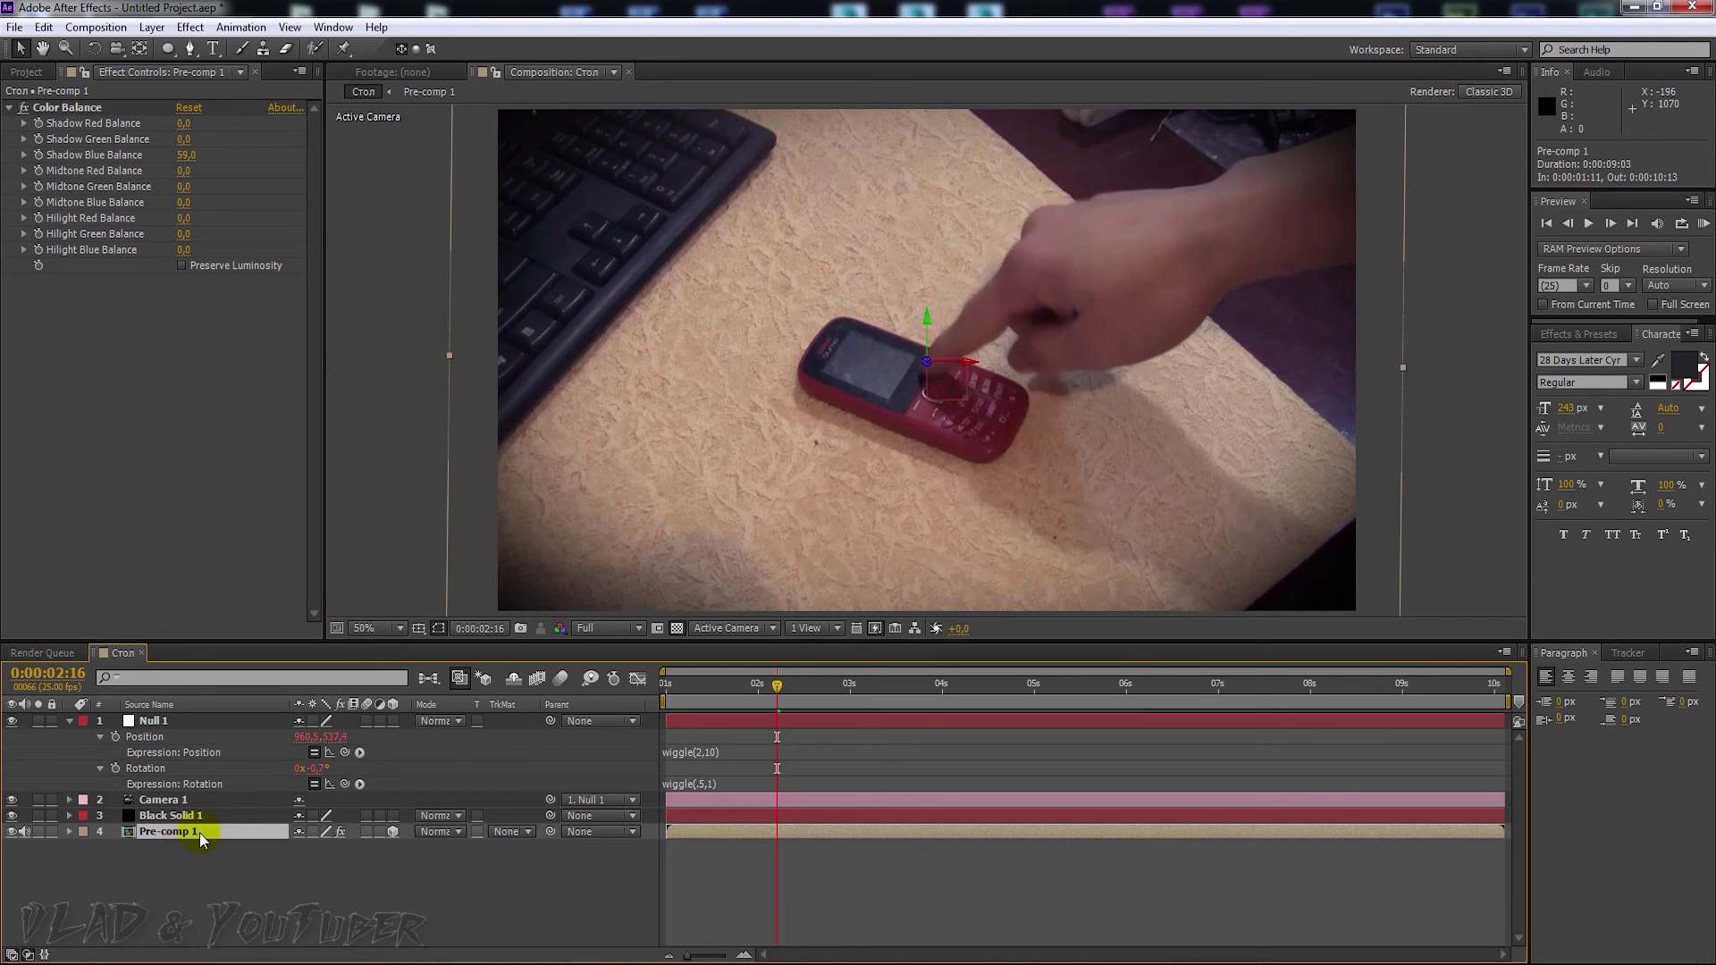
left_click(198, 36)
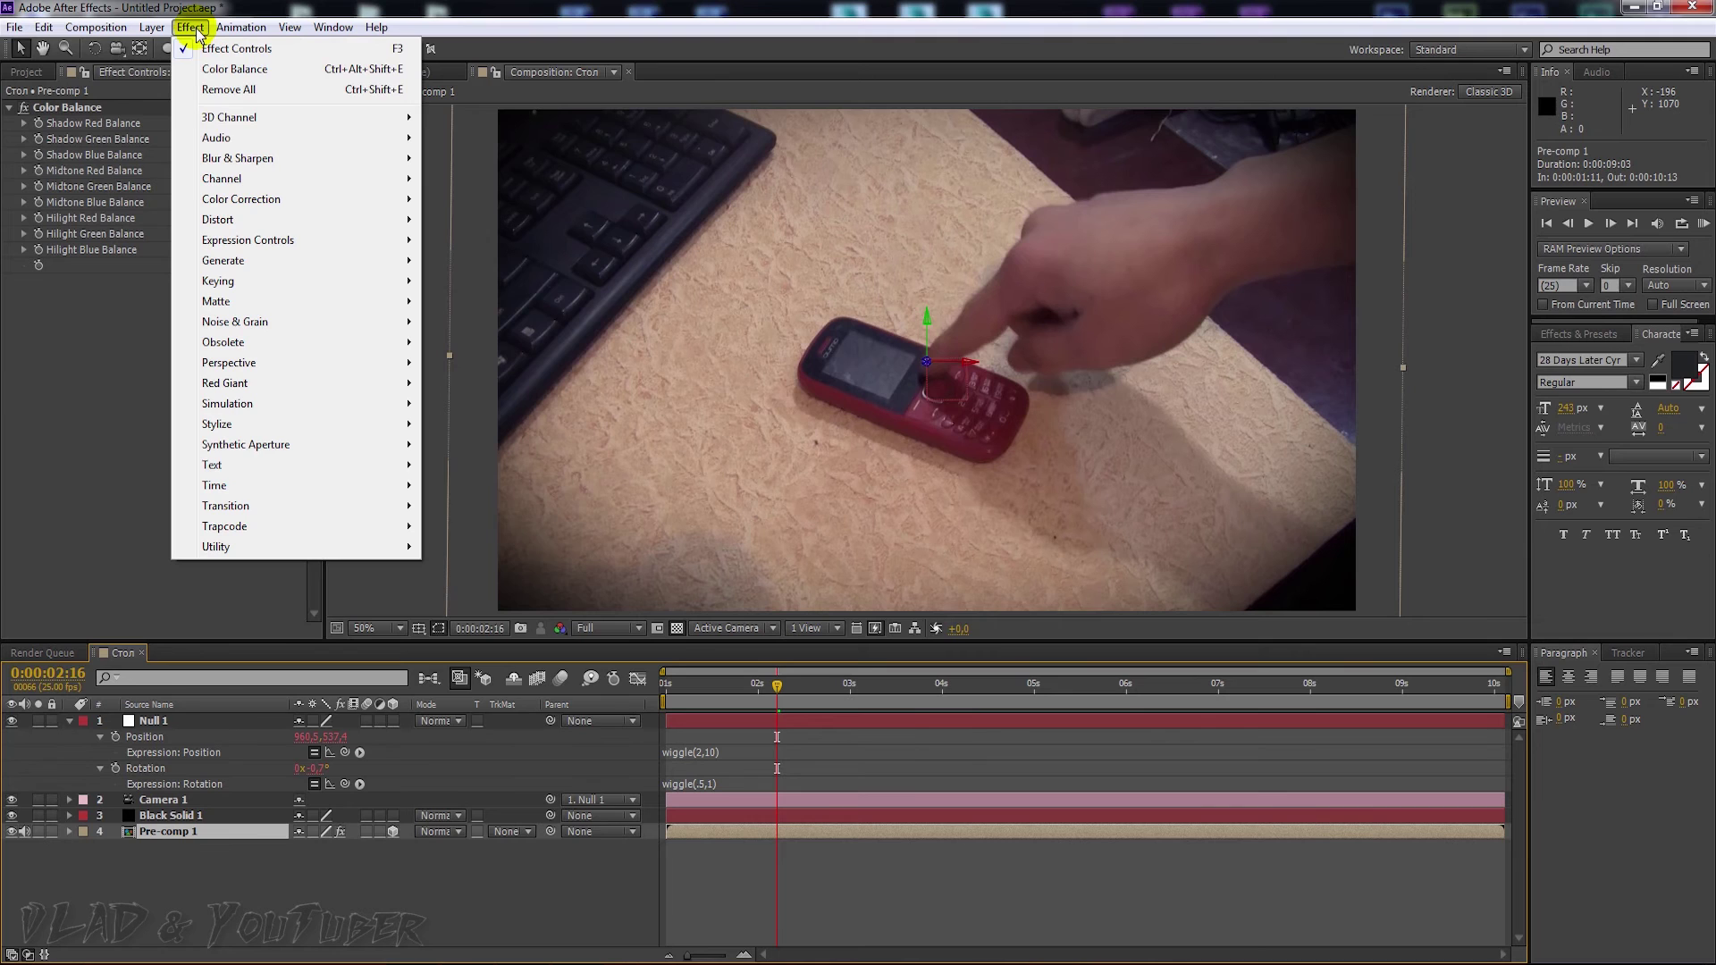
mouse_move(299, 198)
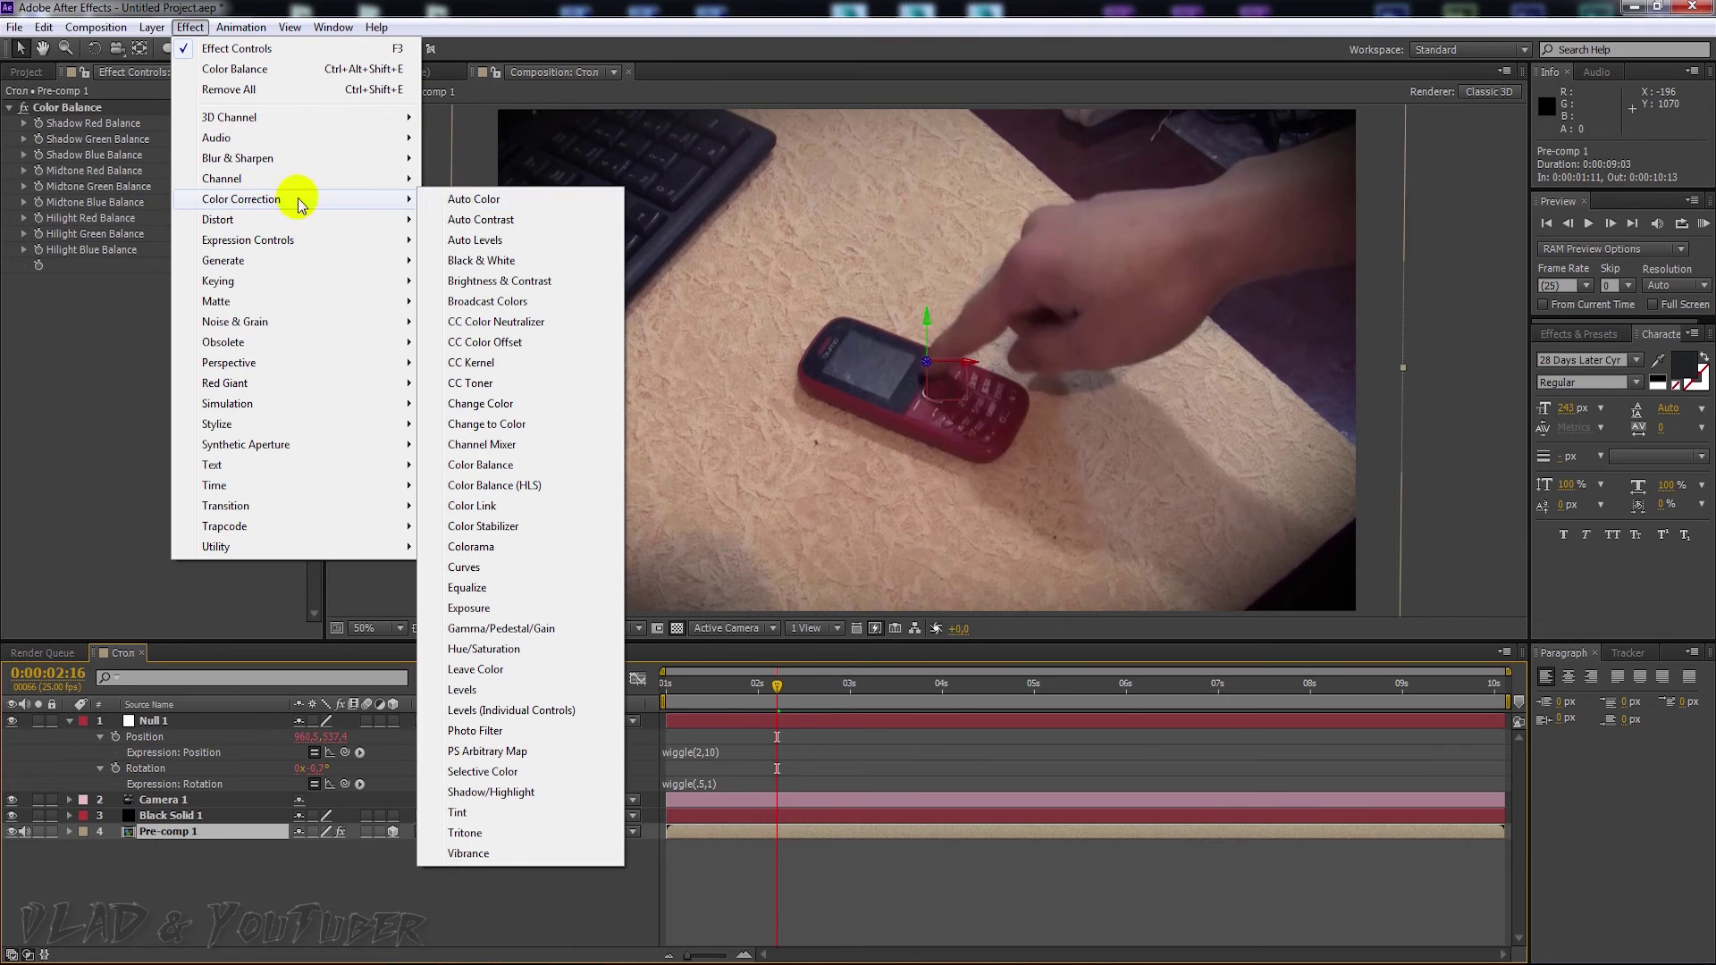
left_click(483, 569)
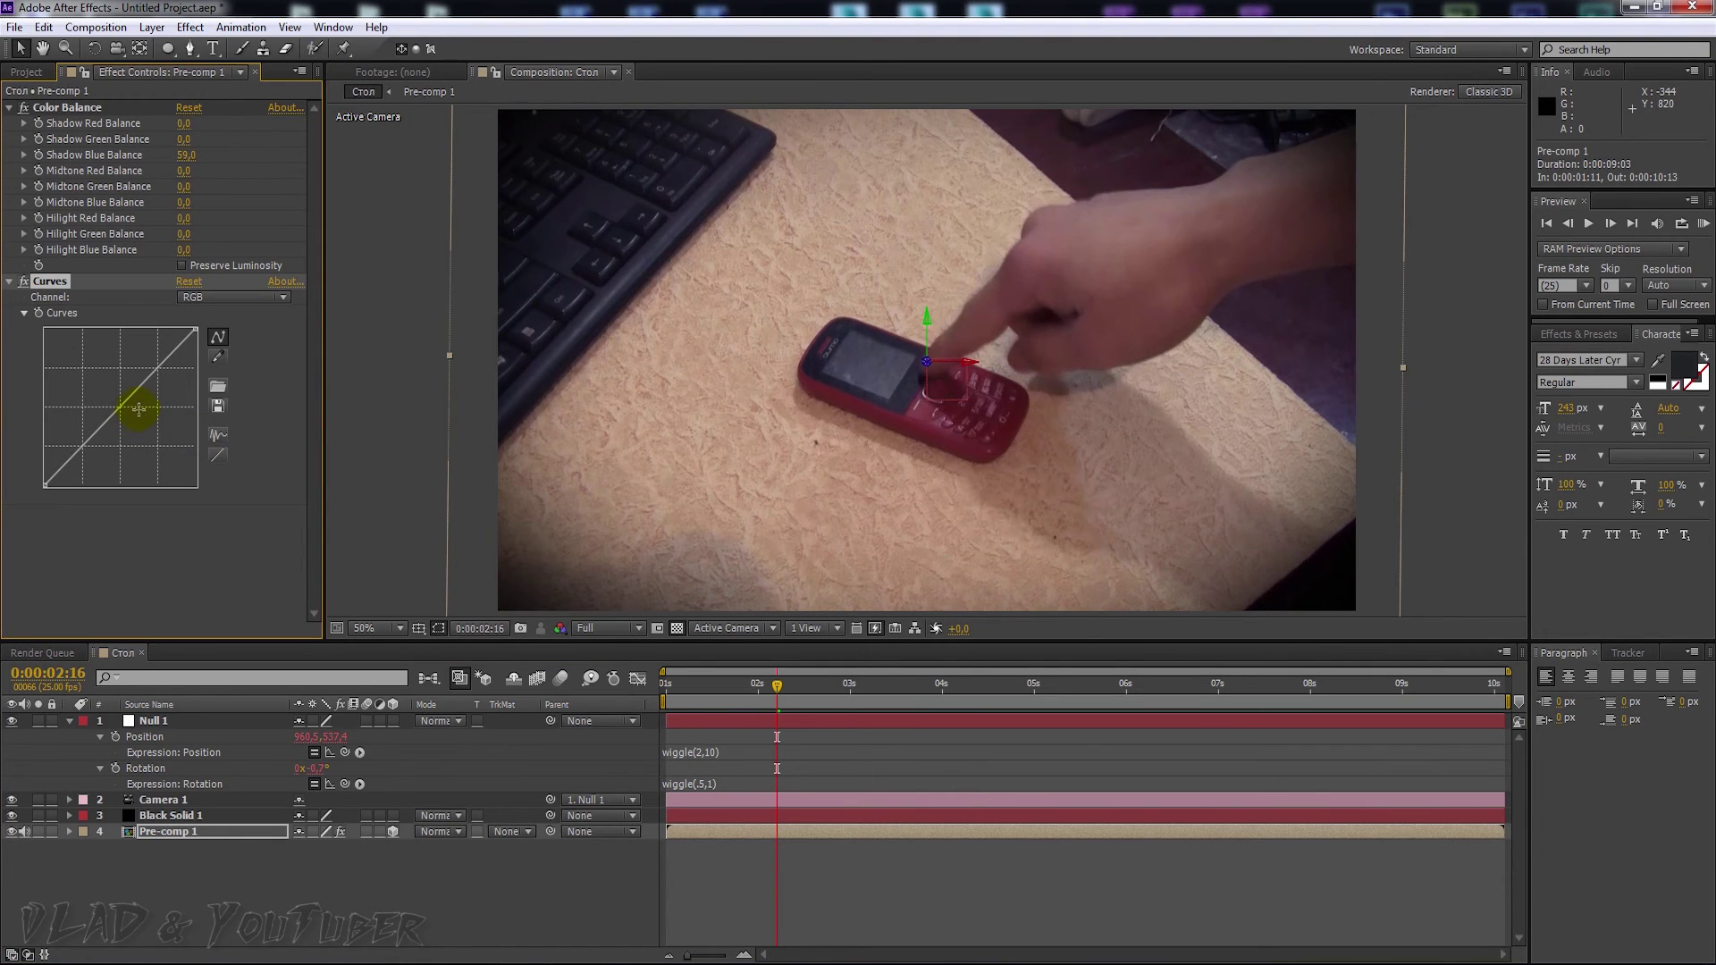
left_click_drag(120, 411, 125, 425)
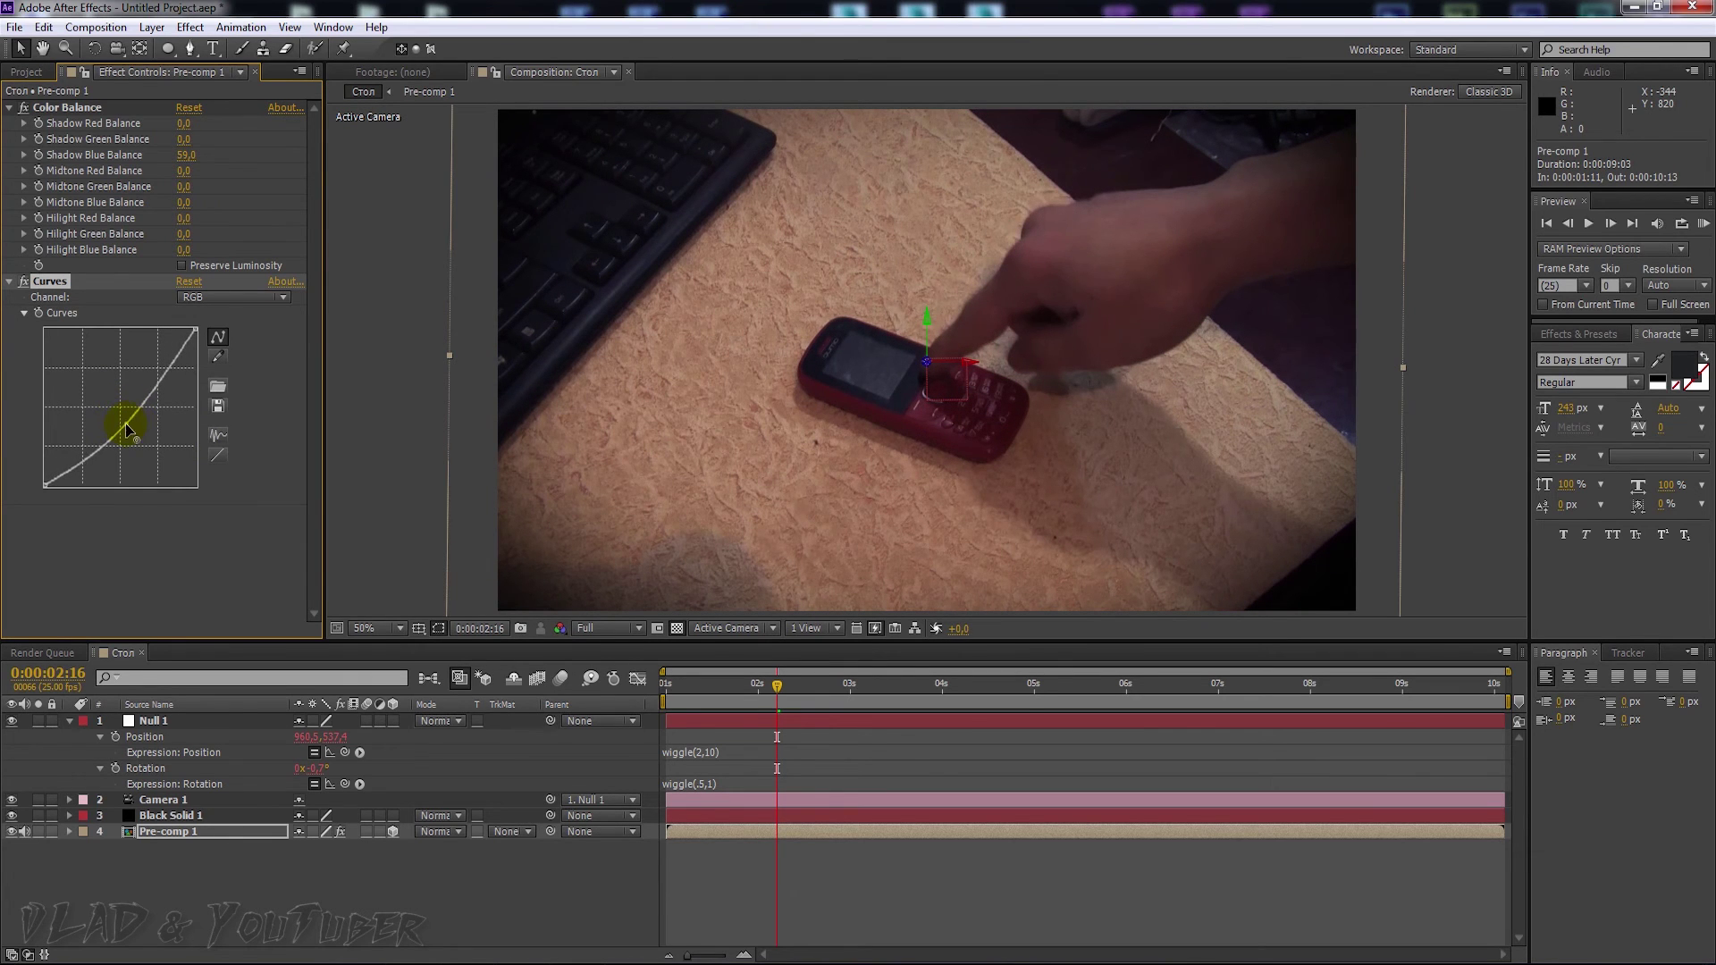
left_click_drag(125, 429, 123, 413)
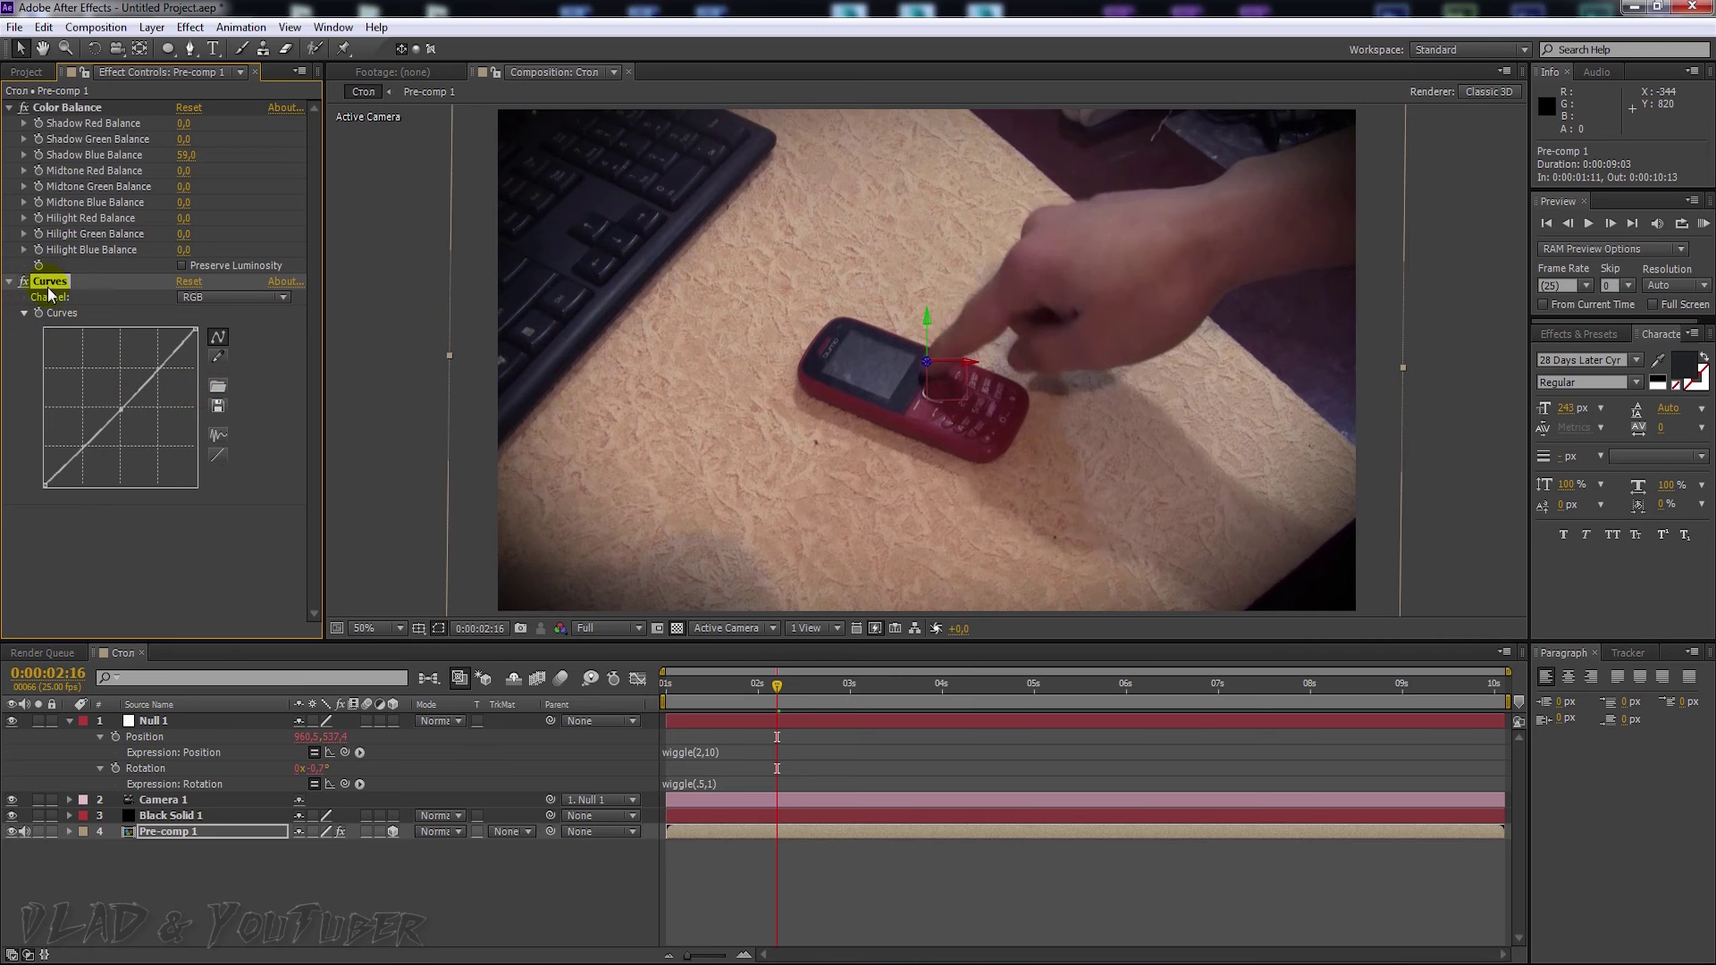
key("Delete")
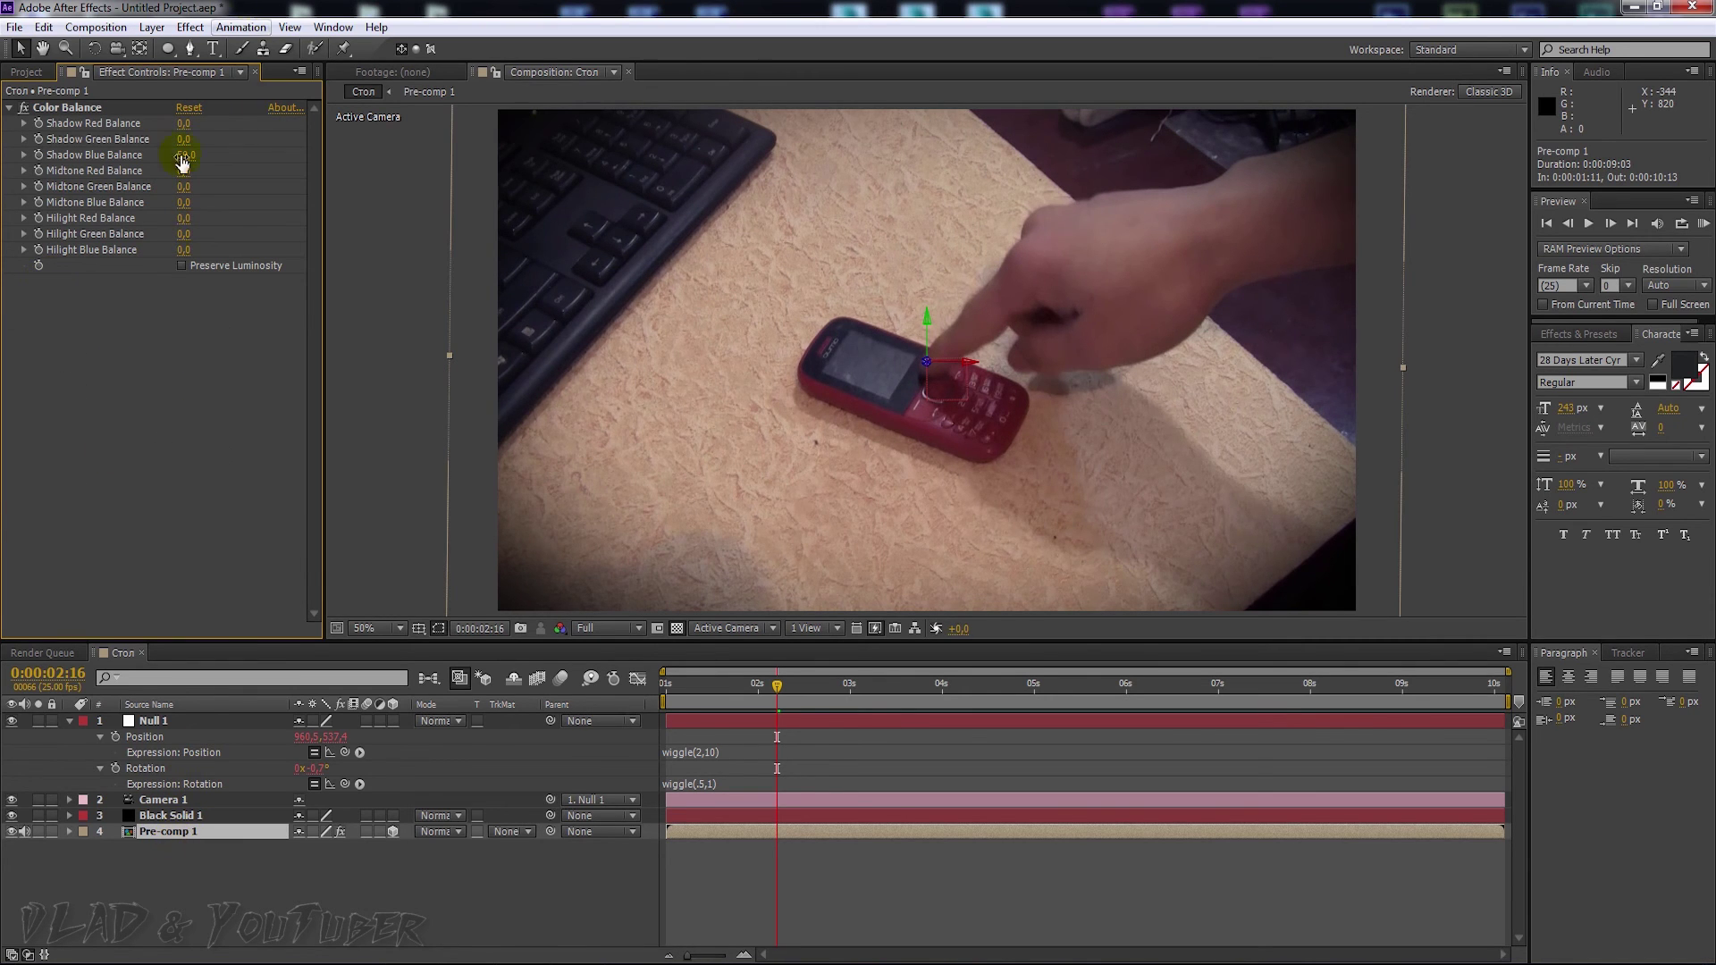
left_click(185, 34)
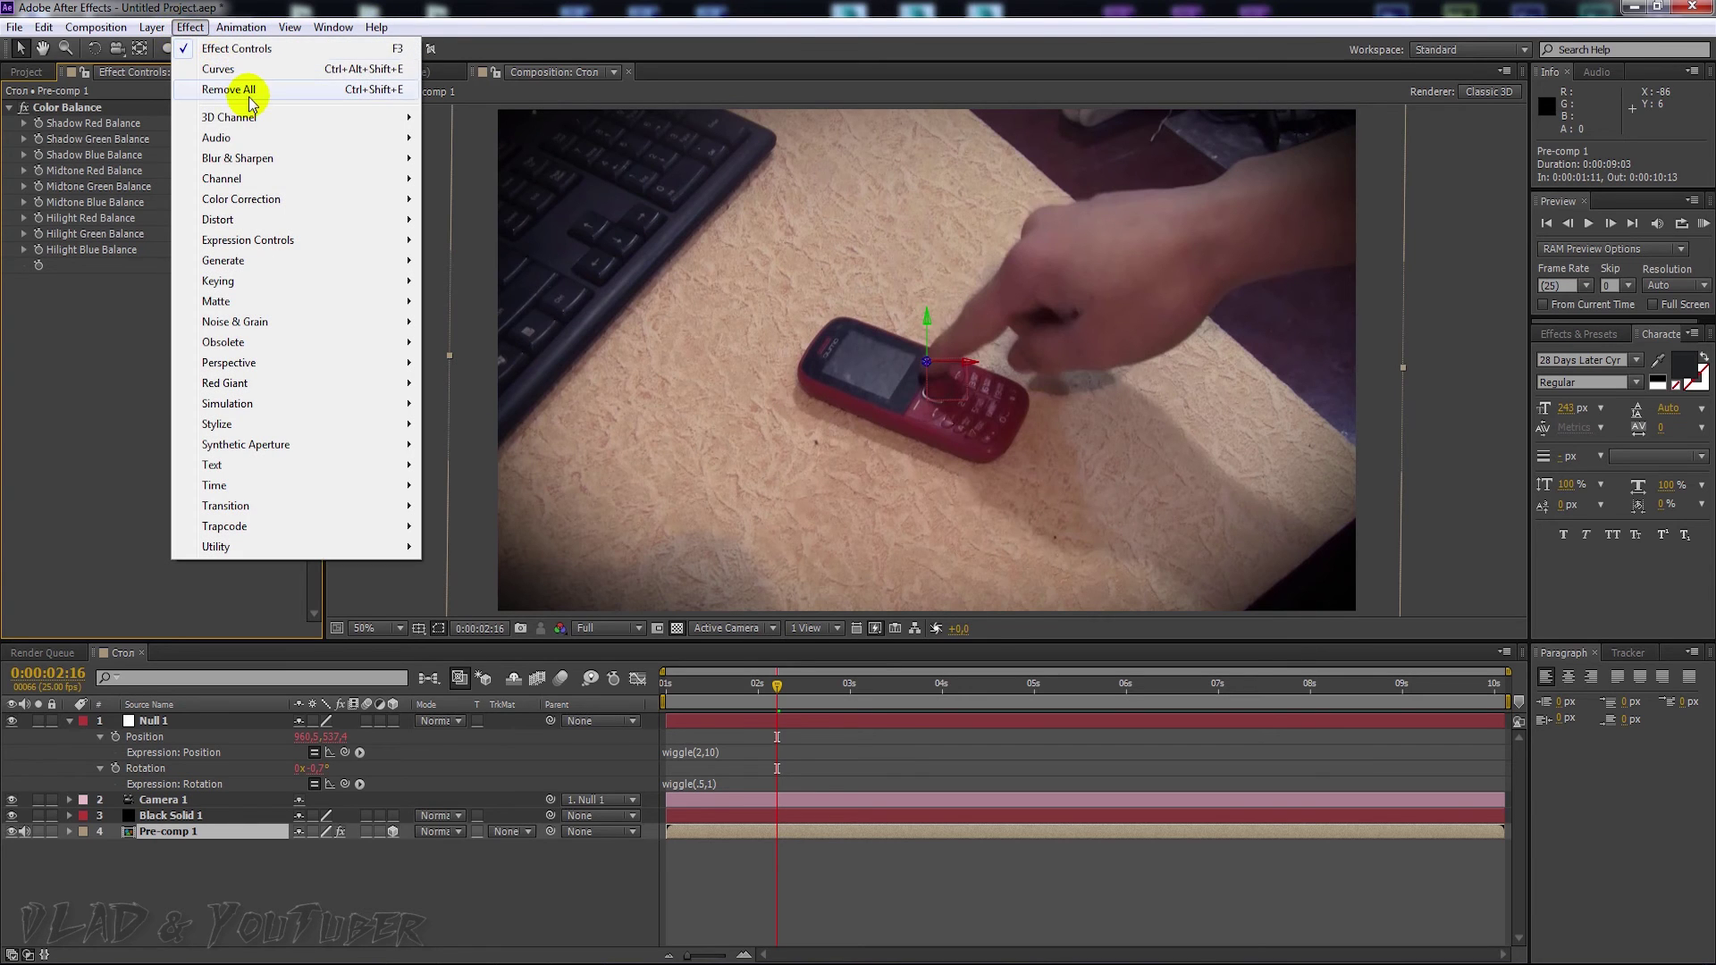
left_click(170, 838)
left_click(170, 842)
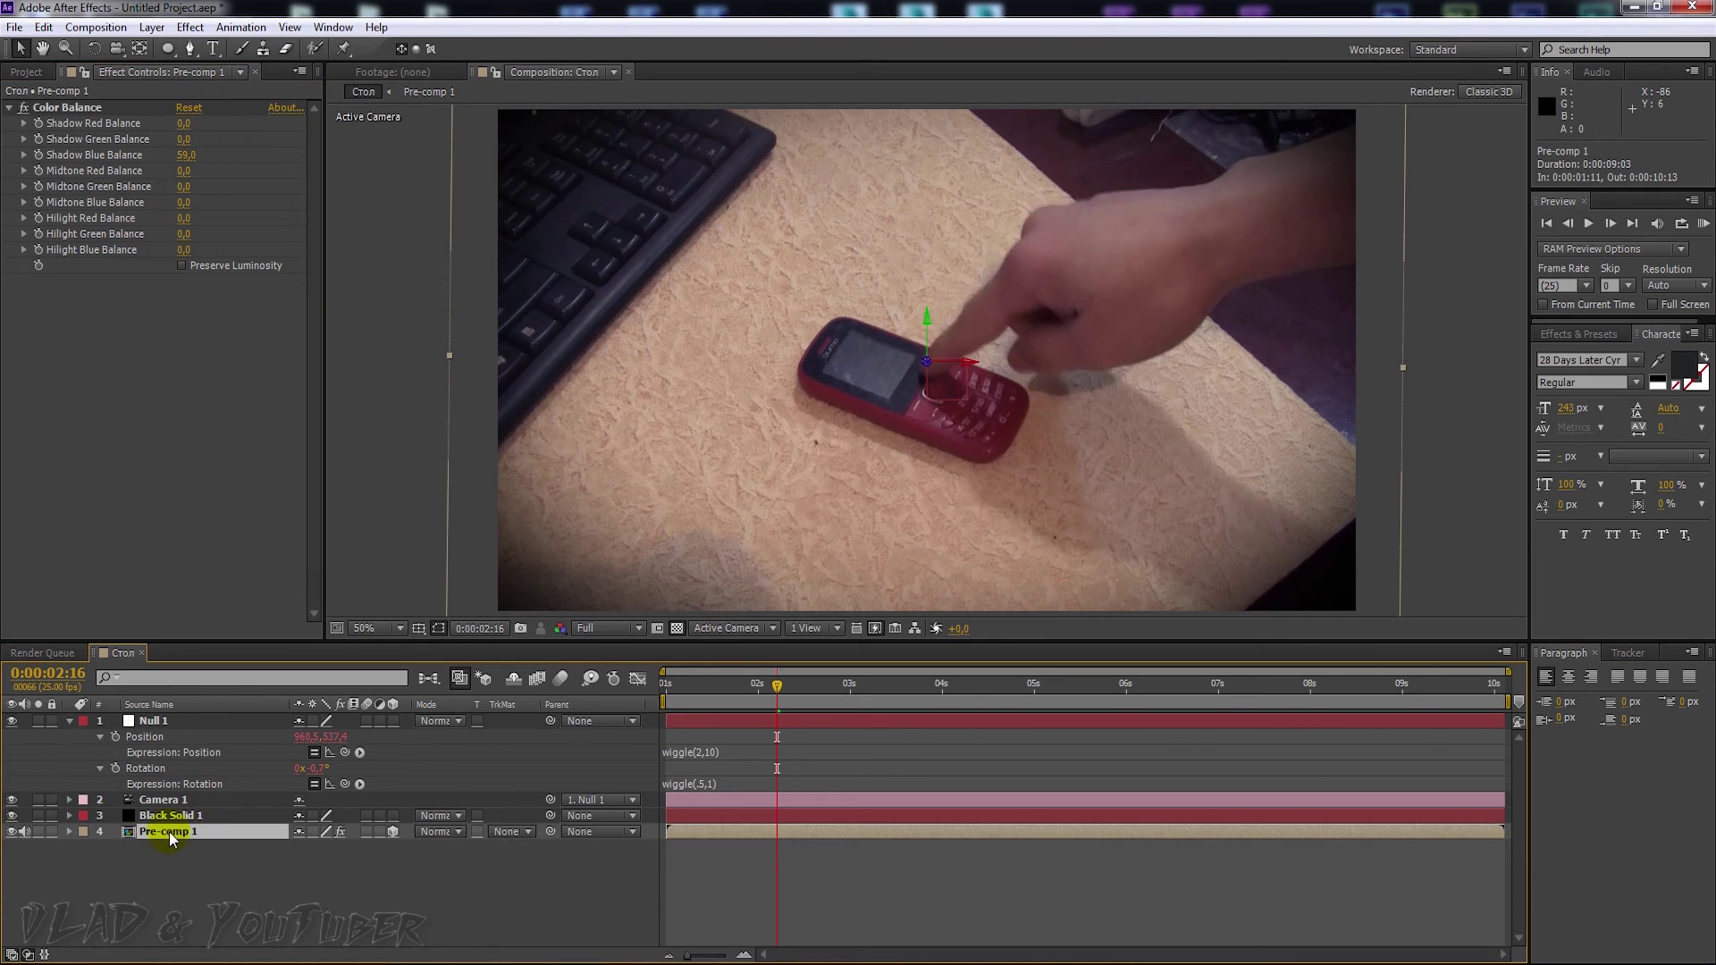
left_click(190, 27)
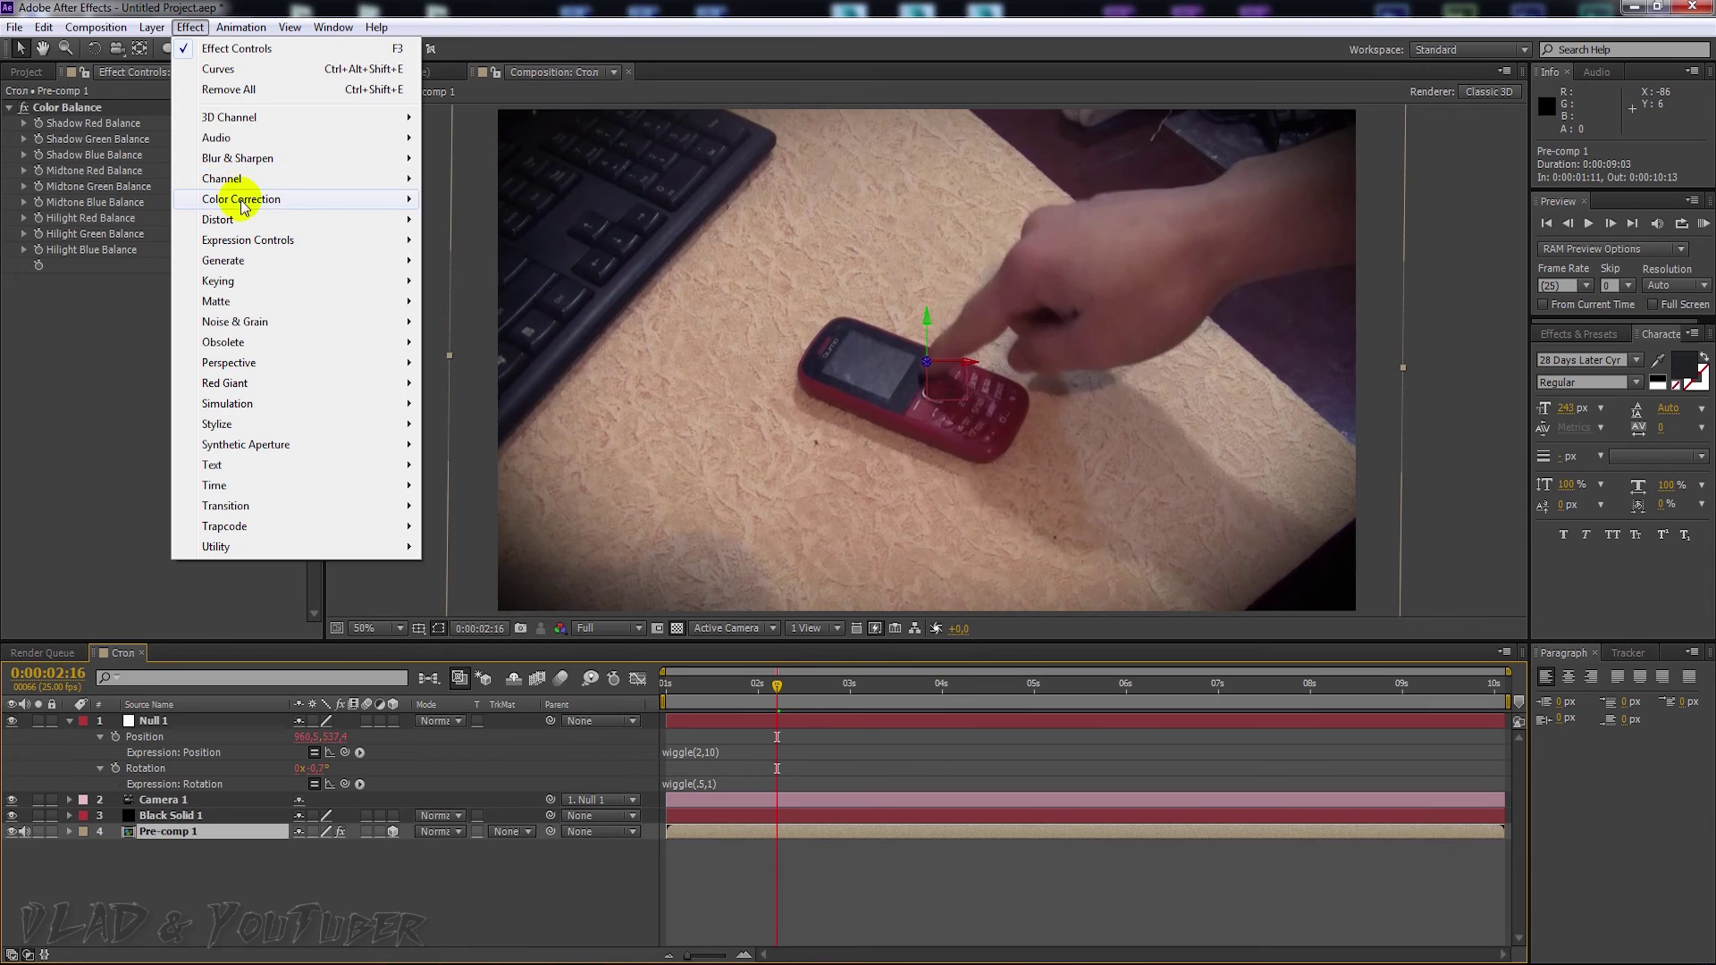
mouse_move(250, 198)
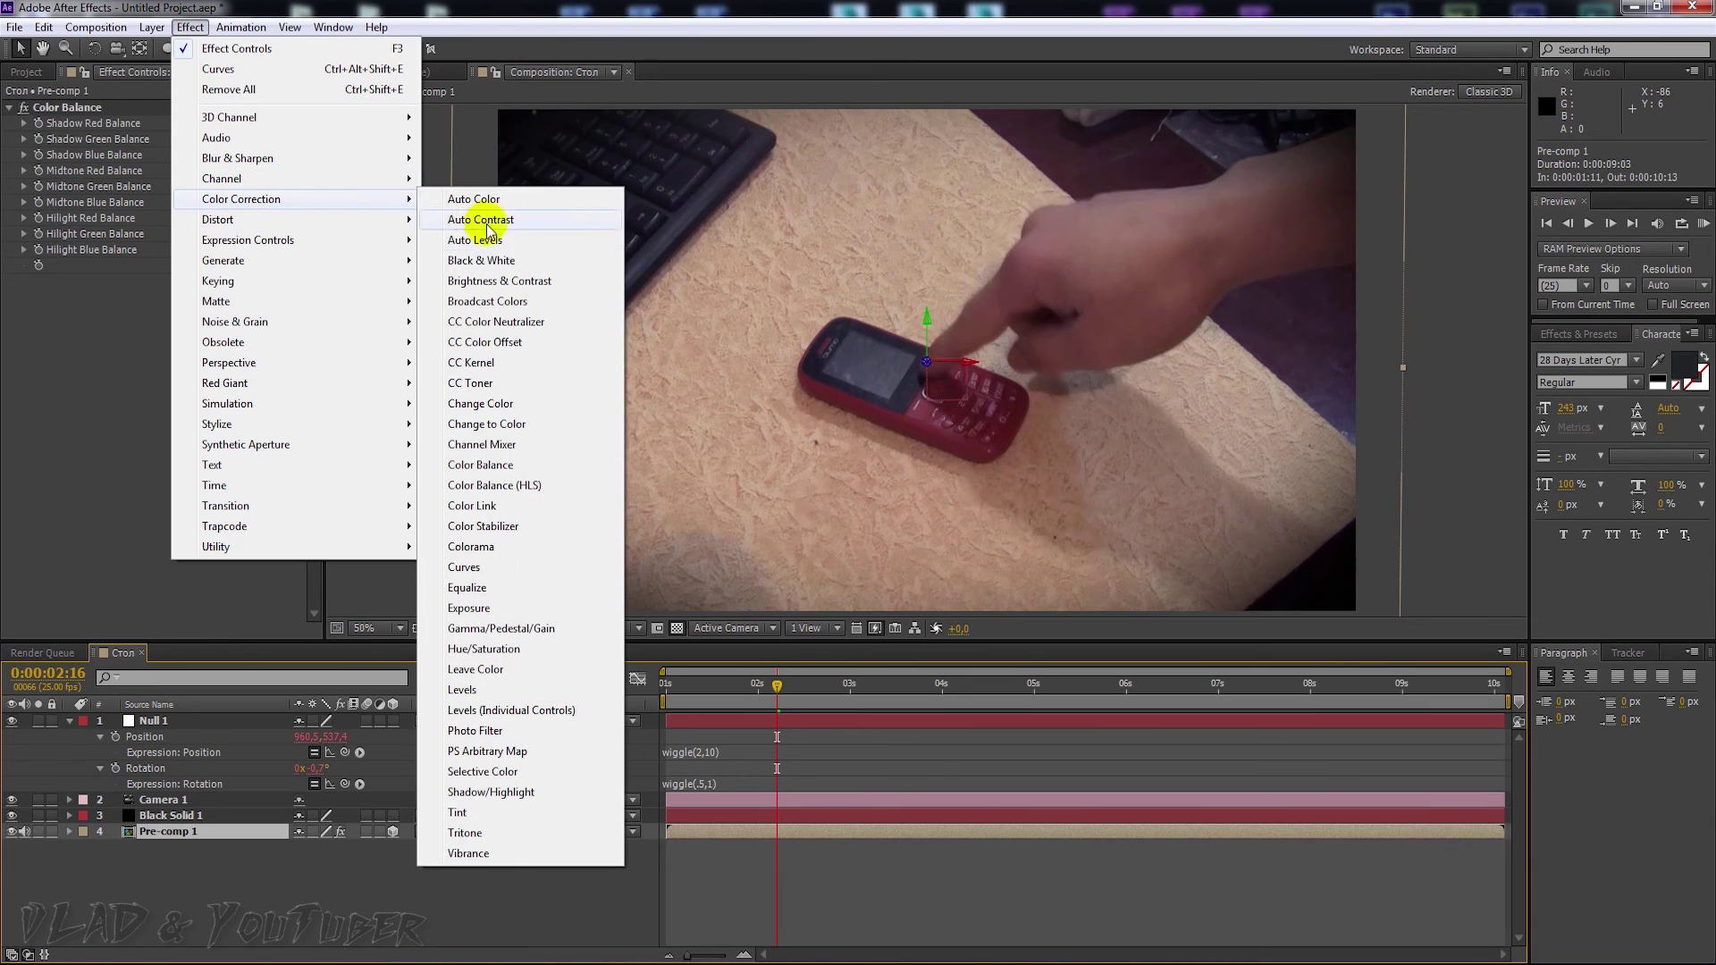
left_click(457, 812)
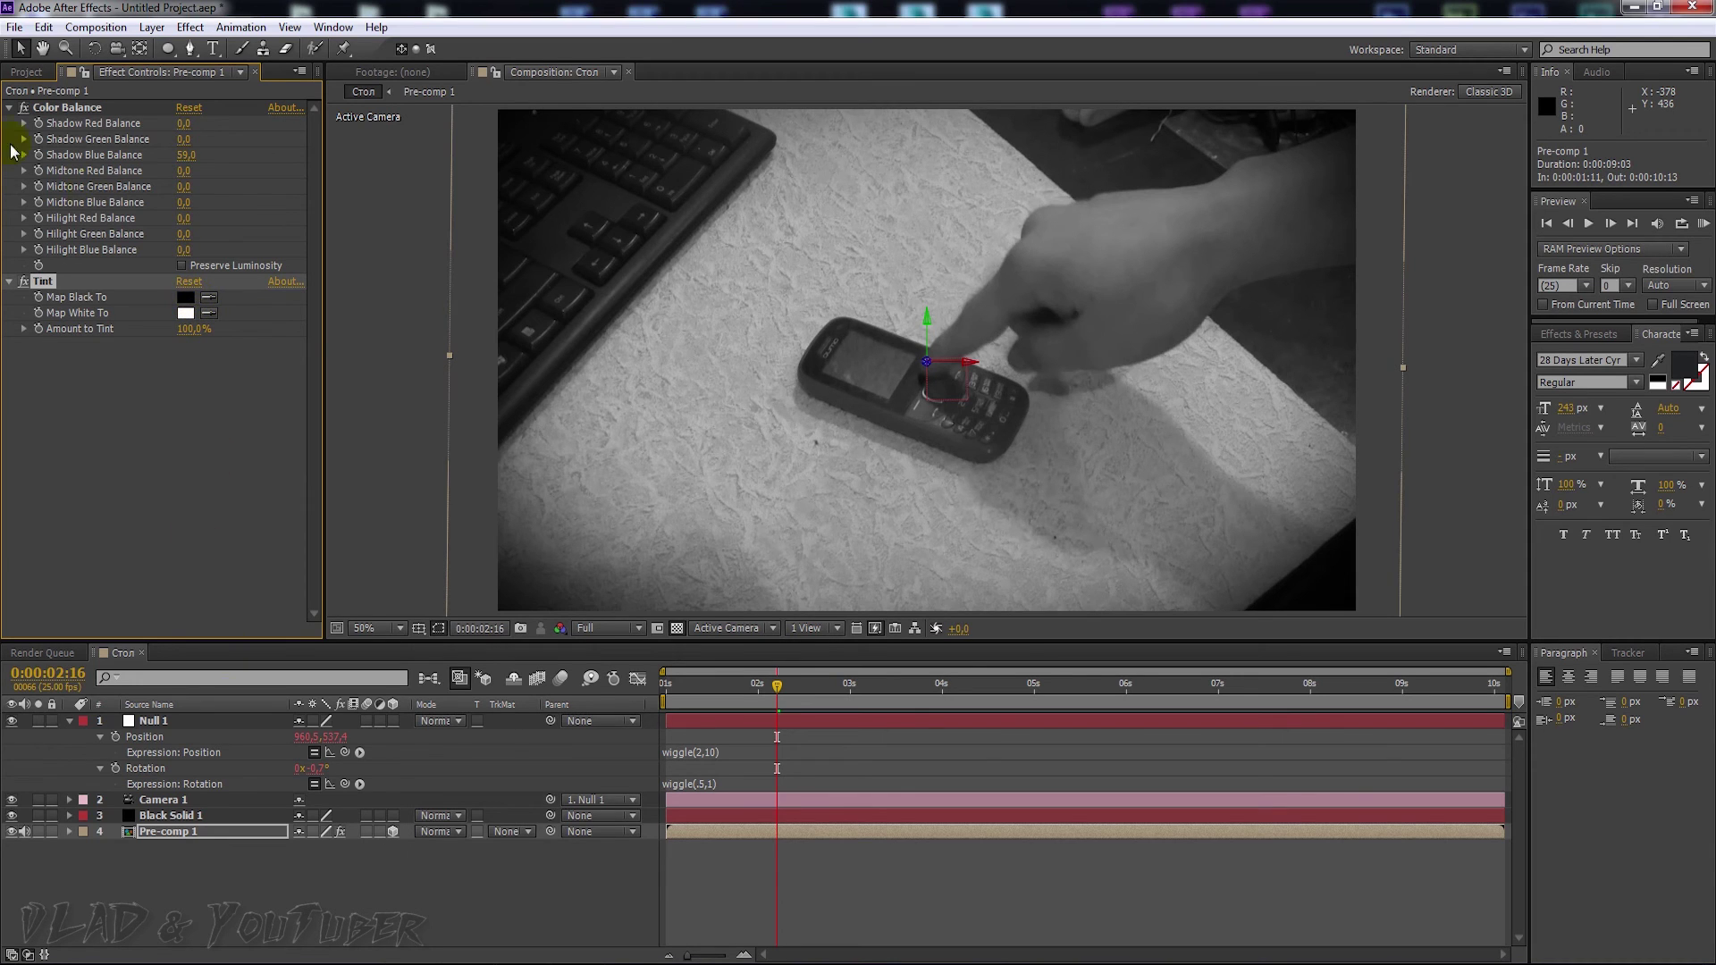
key("Delete")
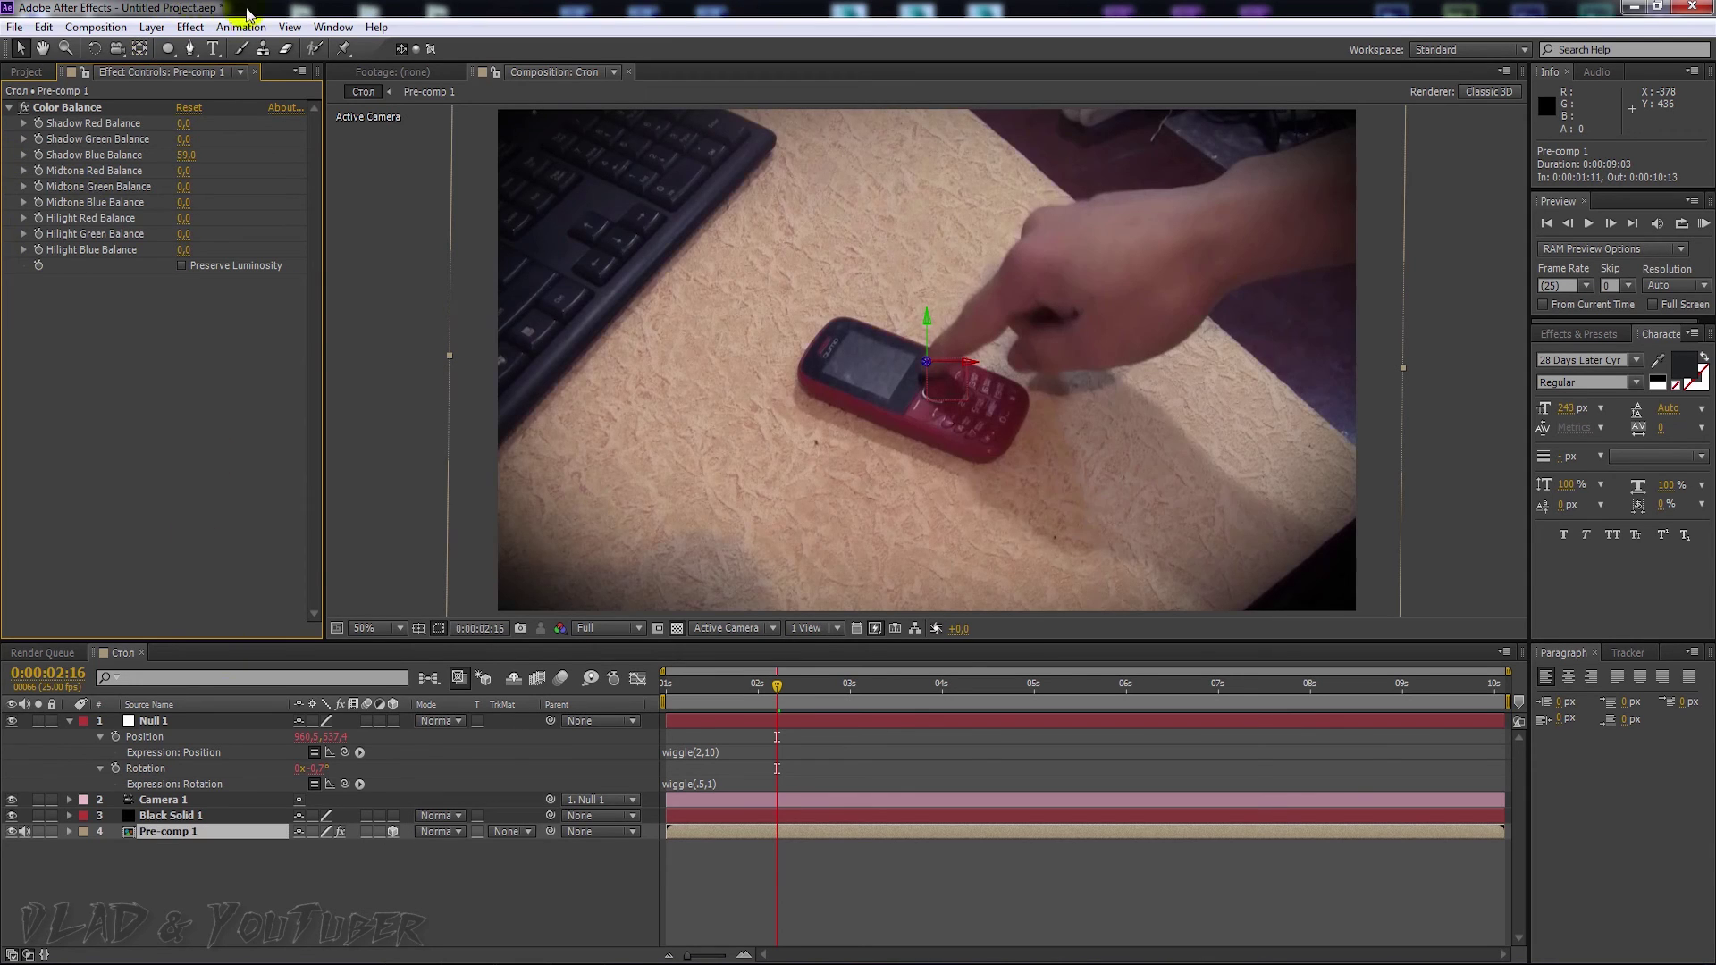
- Apply a Tritone sepia effect to Pre-comp 1 and move the playhead to the composition end
left_click(189, 27)
mouse_move(241, 200)
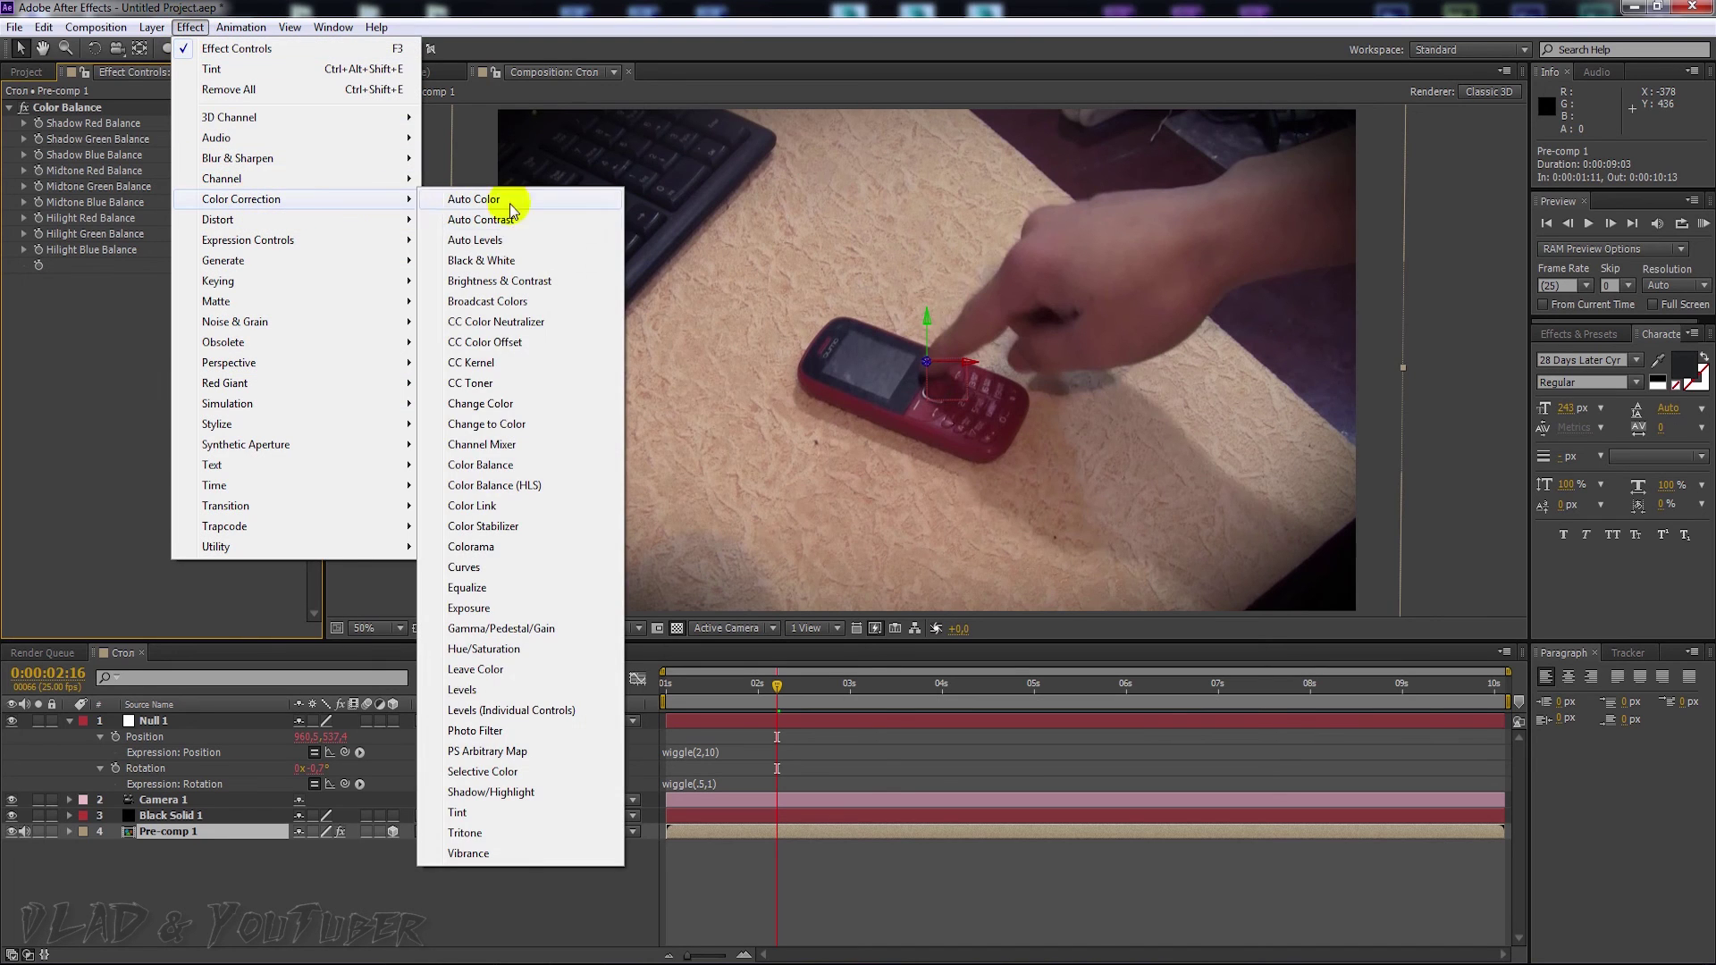
left_click(464, 832)
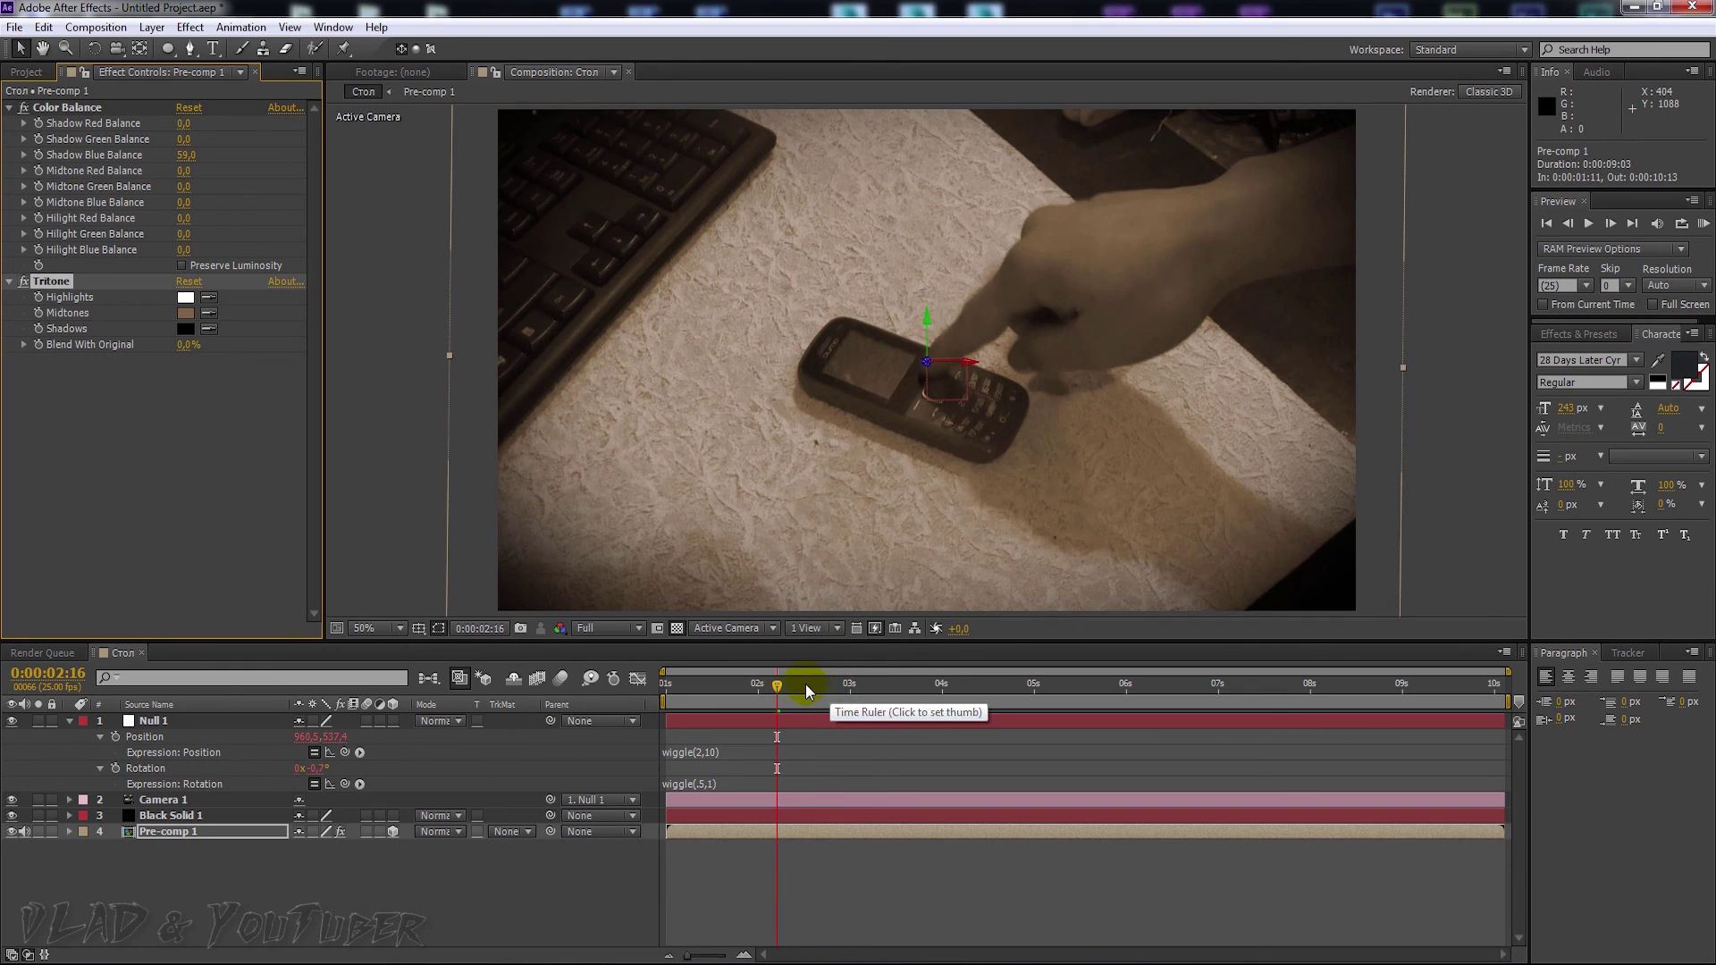
left_click(735, 684)
mouse_move(673, 685)
left_mouse_down()
mouse_move(1517, 701)
mouse_move(1501, 695)
left_mouse_up()
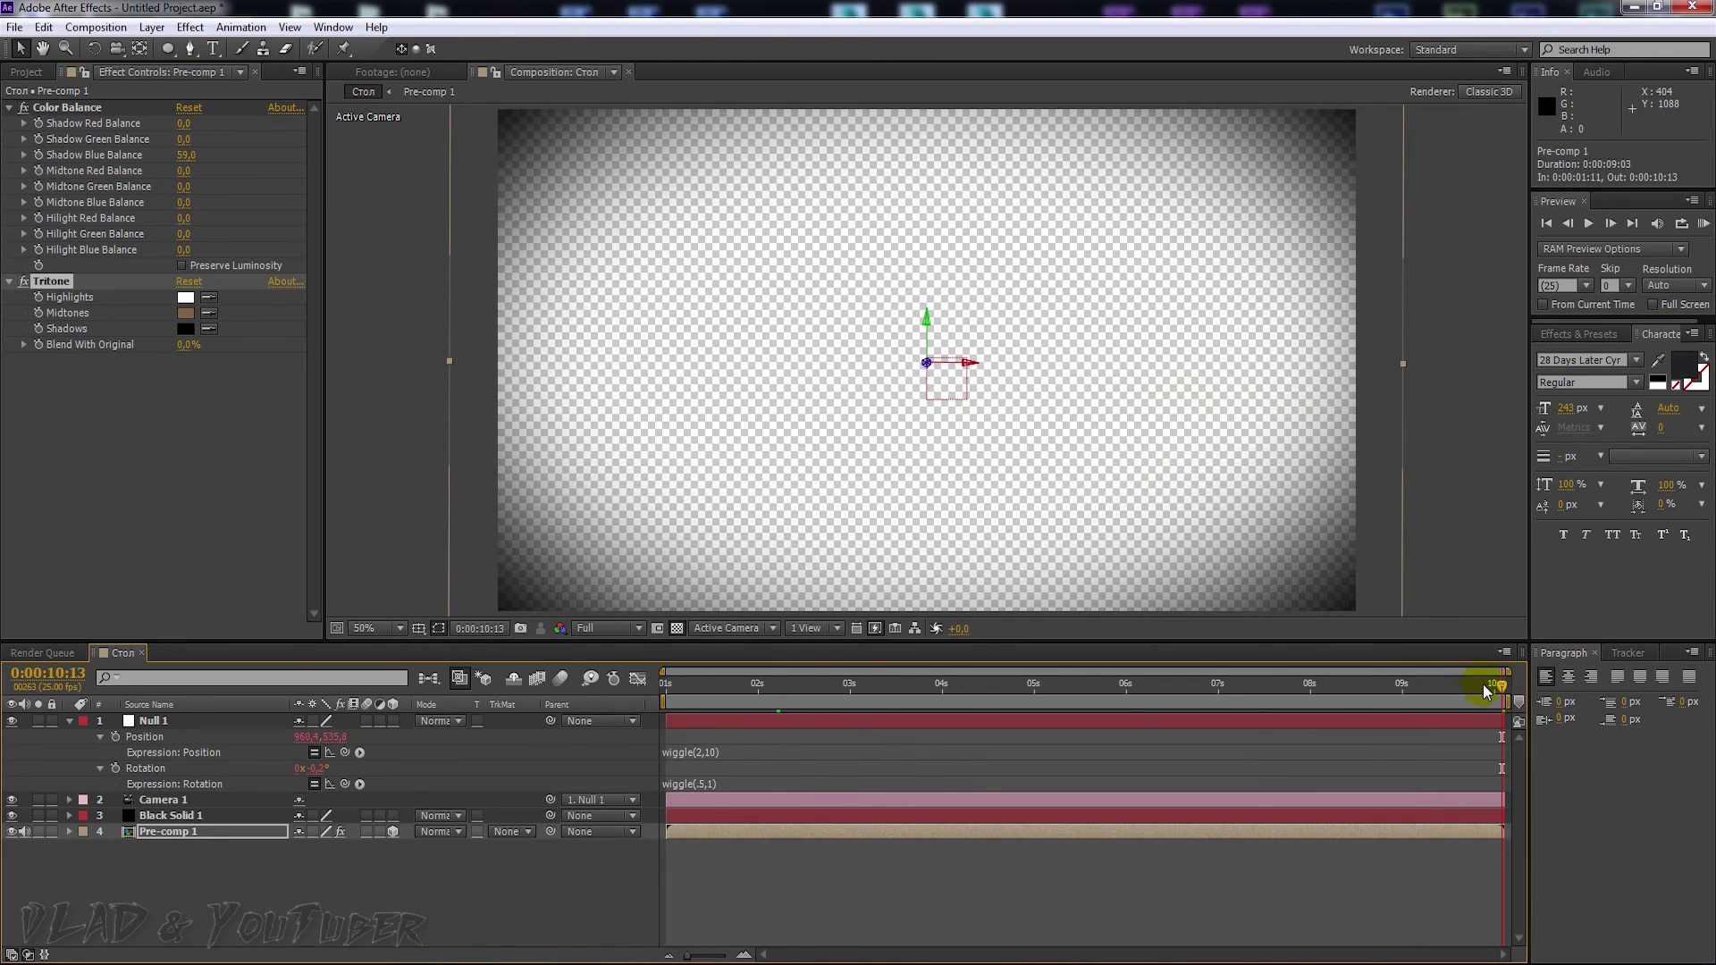
- Trim the composition to its work area, 0:00:01:11 to 0:00:10:04
left_click_drag(1504, 688, 1470, 697)
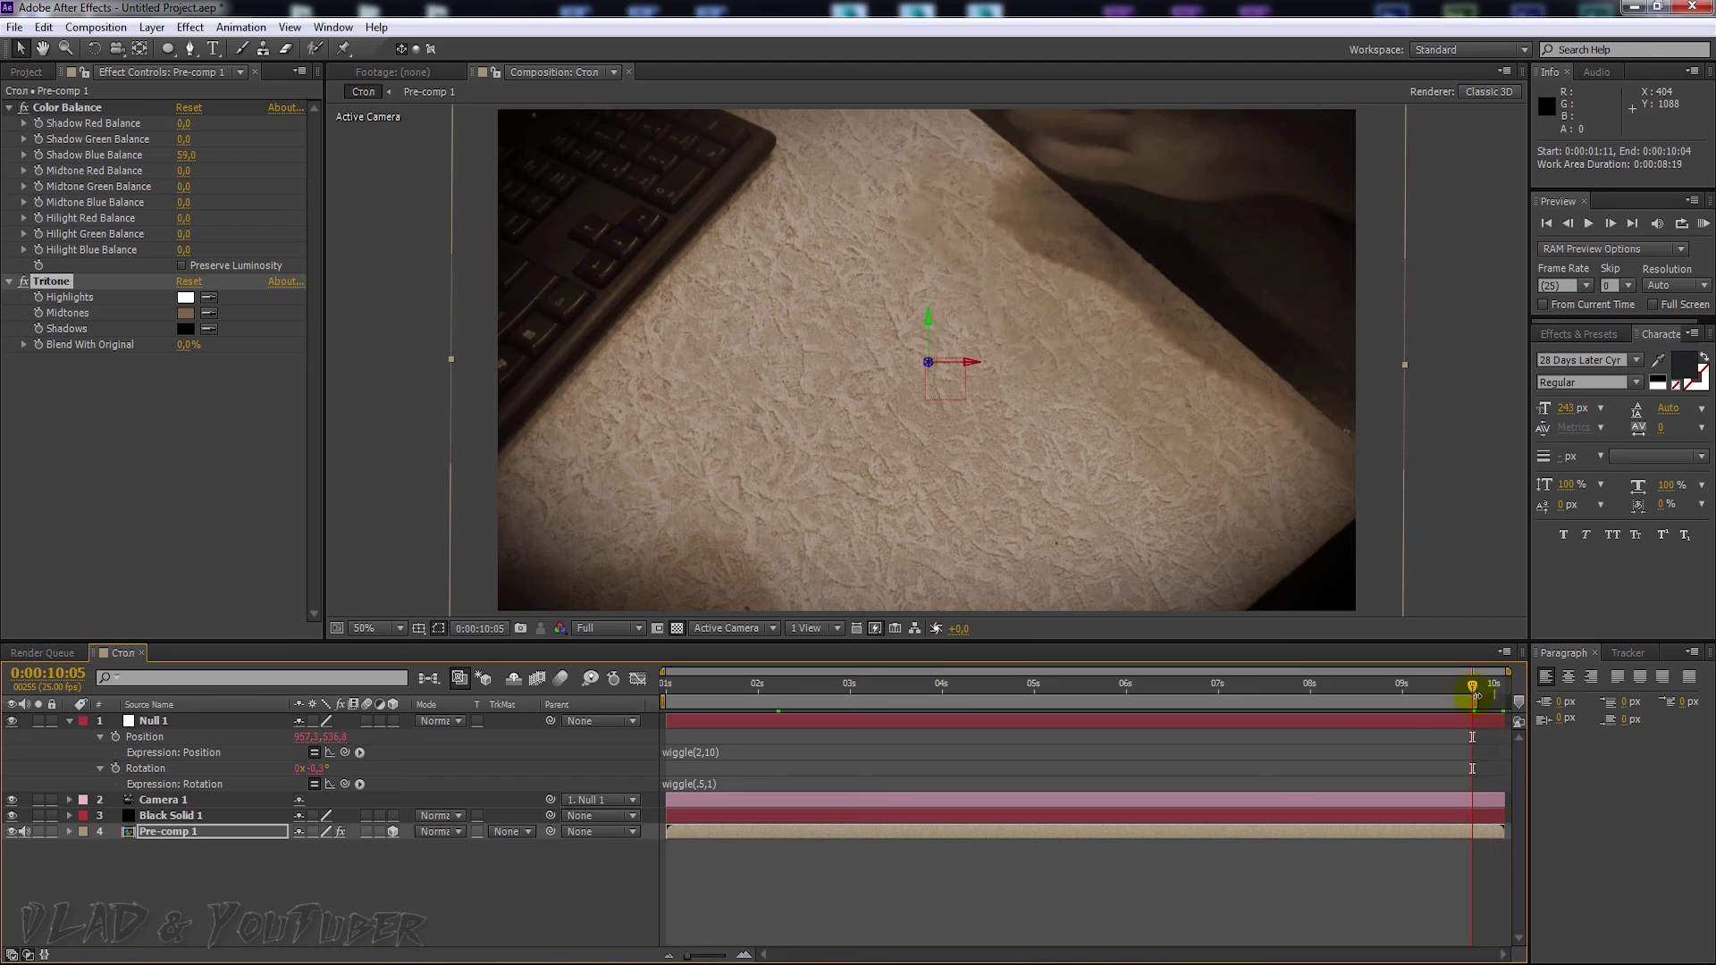
right_click(1355, 702)
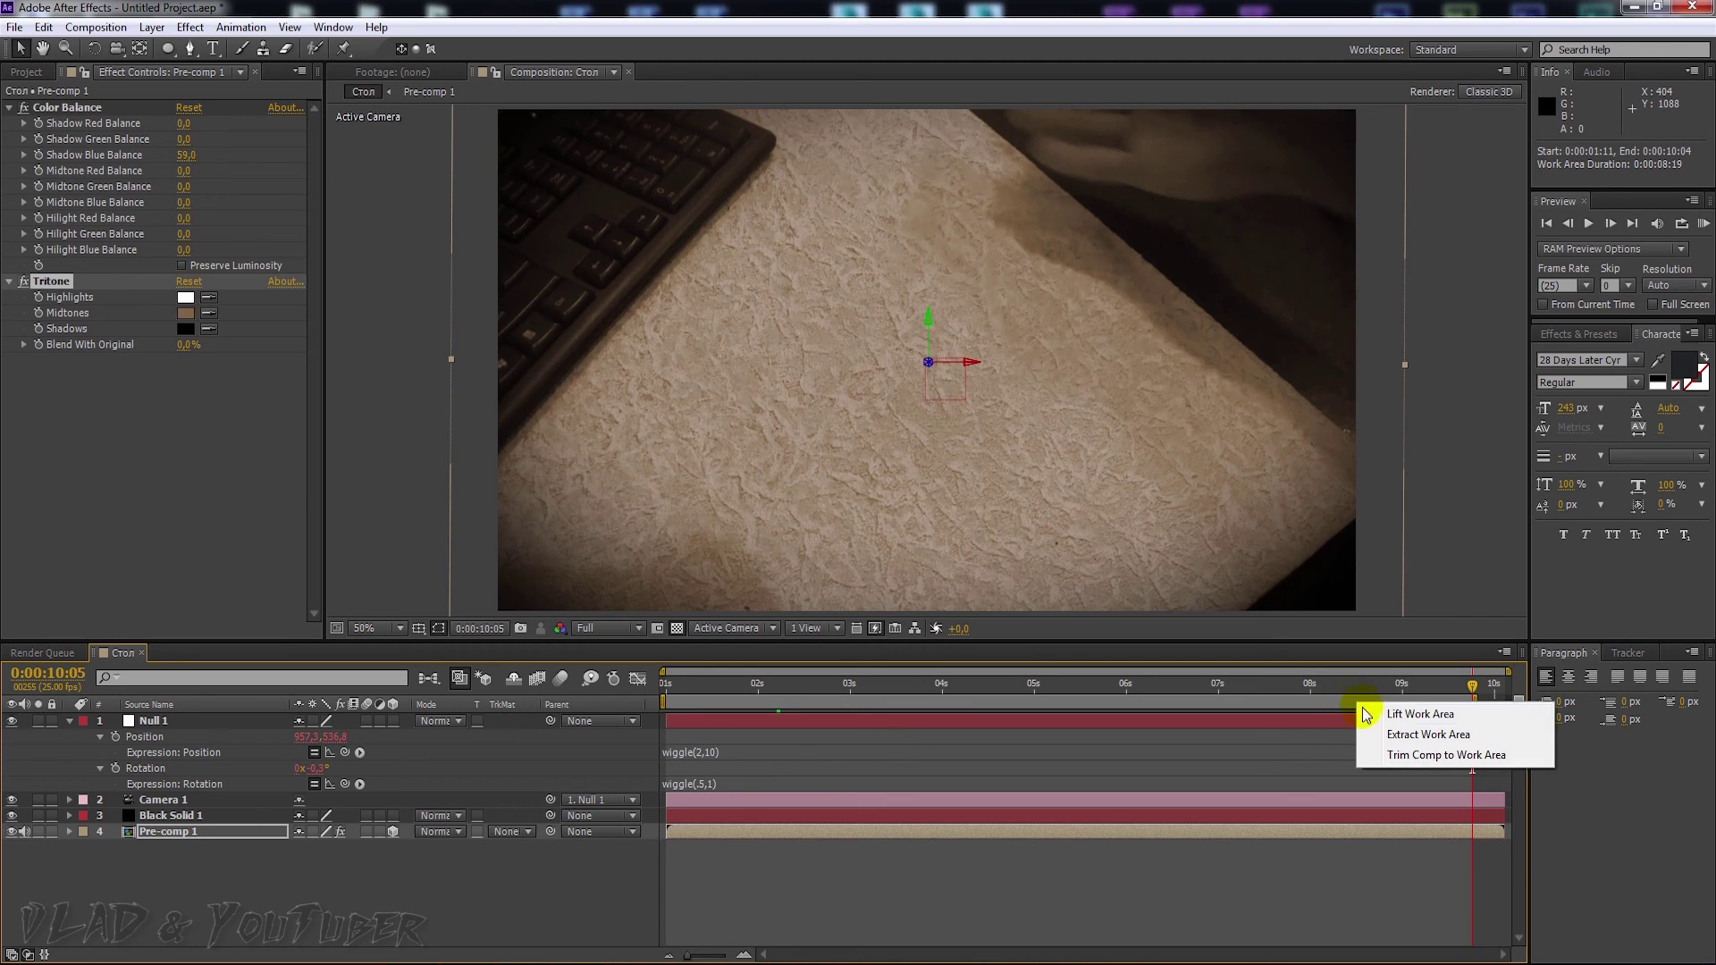
left_click(1412, 753)
- Return to the start and run a RAM preview of the sepia shaky shot
left_click_drag(1115, 698, 651, 660)
left_click(1606, 225)
left_click(1697, 226)
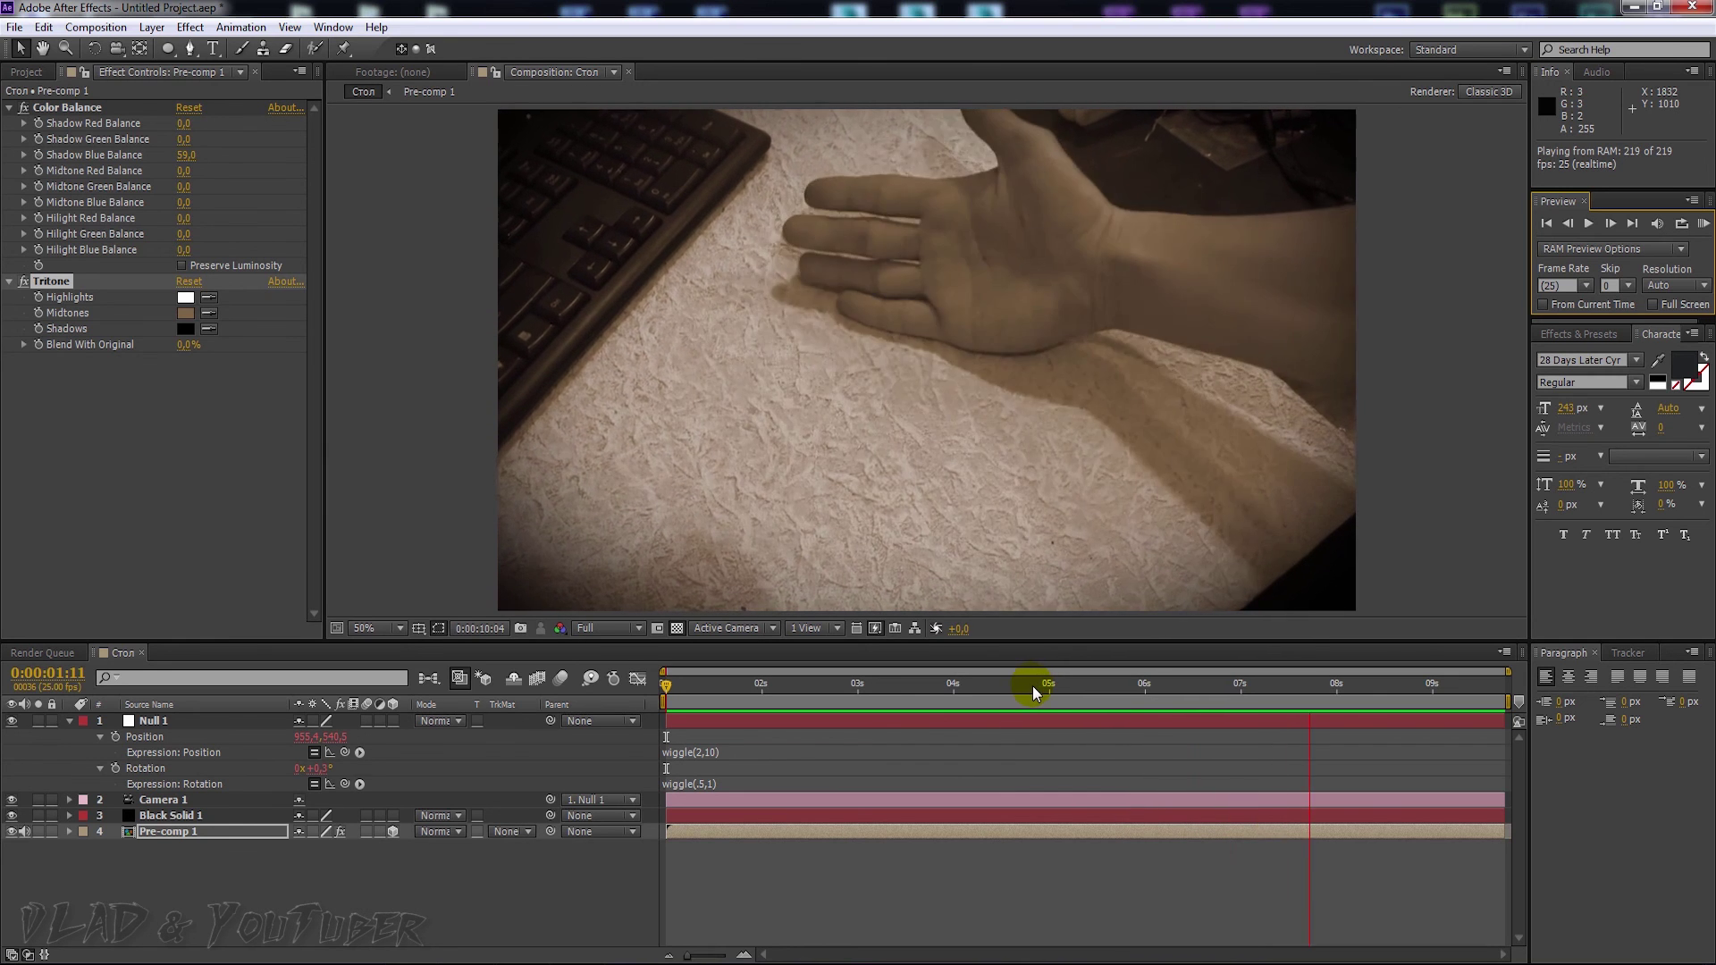
key("space")
left_click_drag(1108, 693, 657, 661)
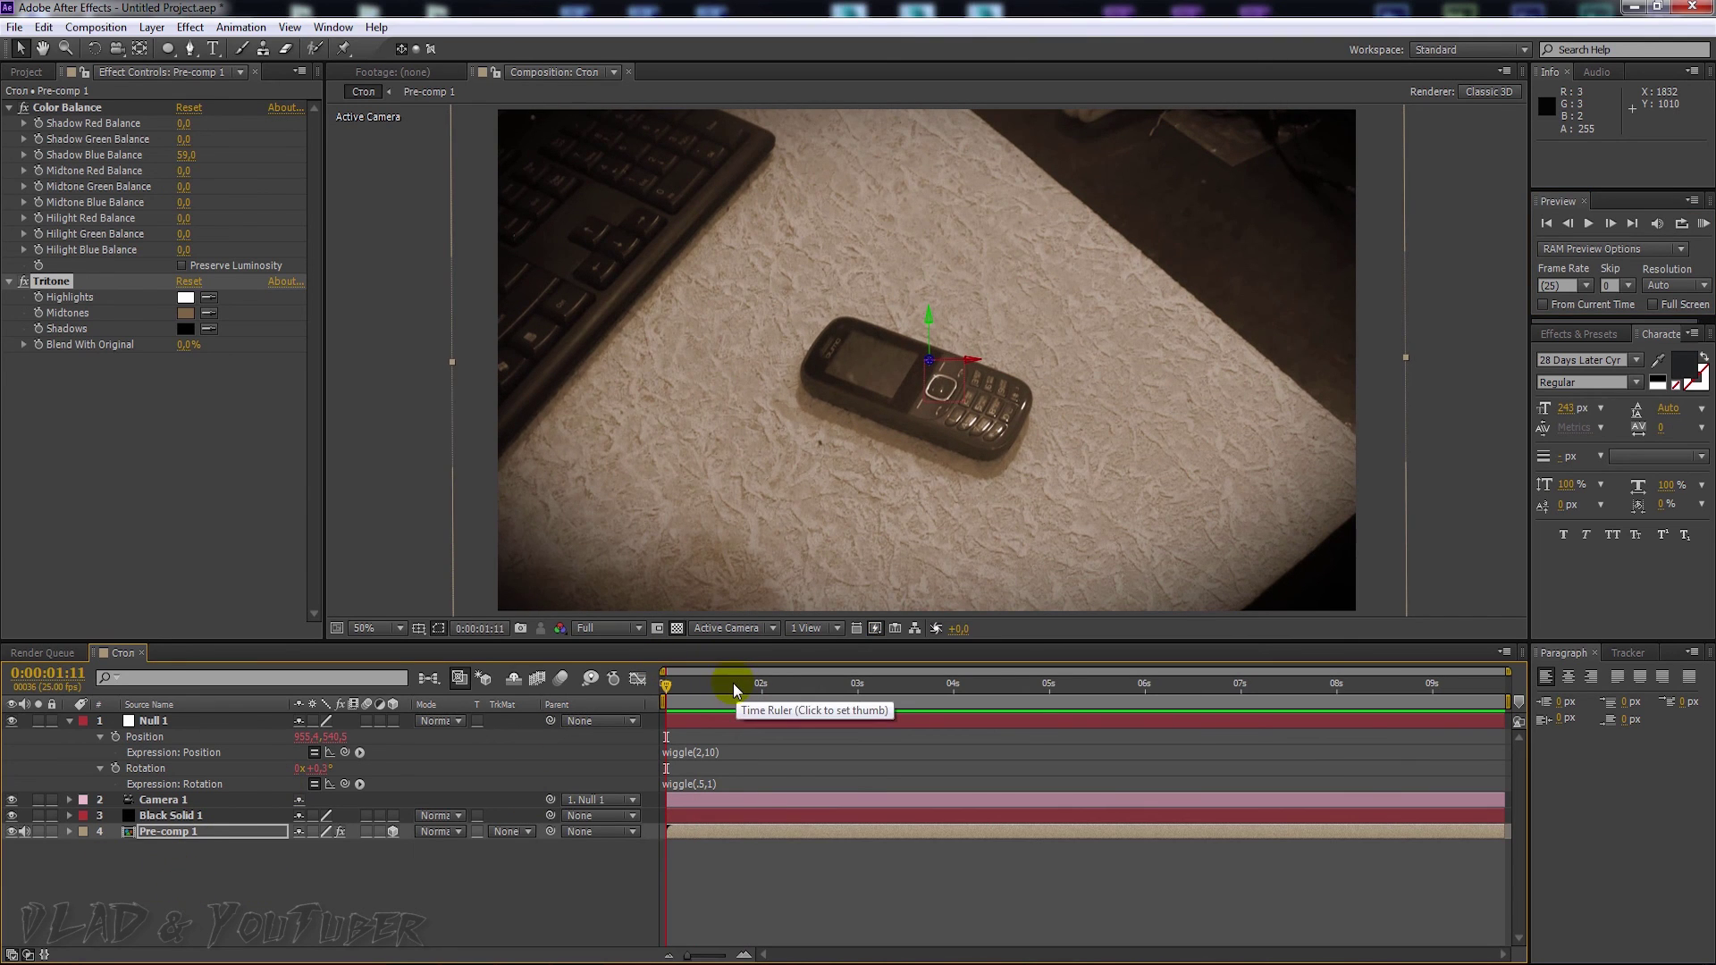
mouse_move(733, 682)
left_mouse_down()
mouse_move(1097, 686)
mouse_move(1016, 672)
left_mouse_up()
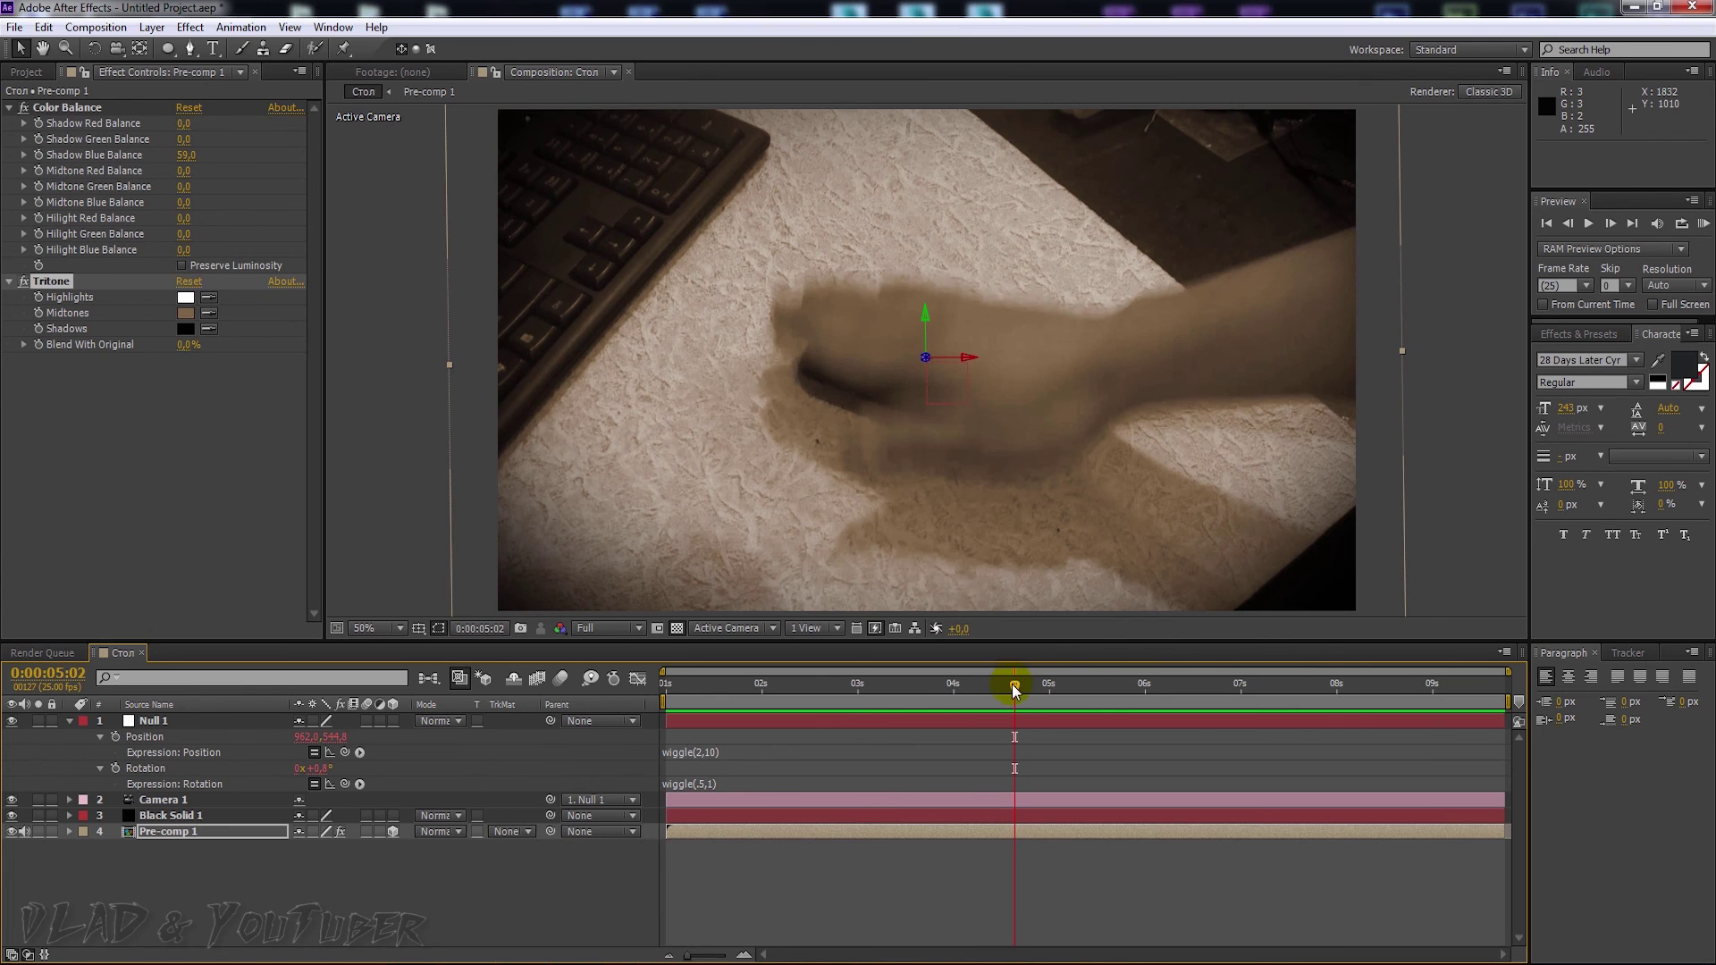
mouse_move(1016, 690)
left_mouse_down()
mouse_move(1414, 706)
mouse_move(724, 672)
left_mouse_up()
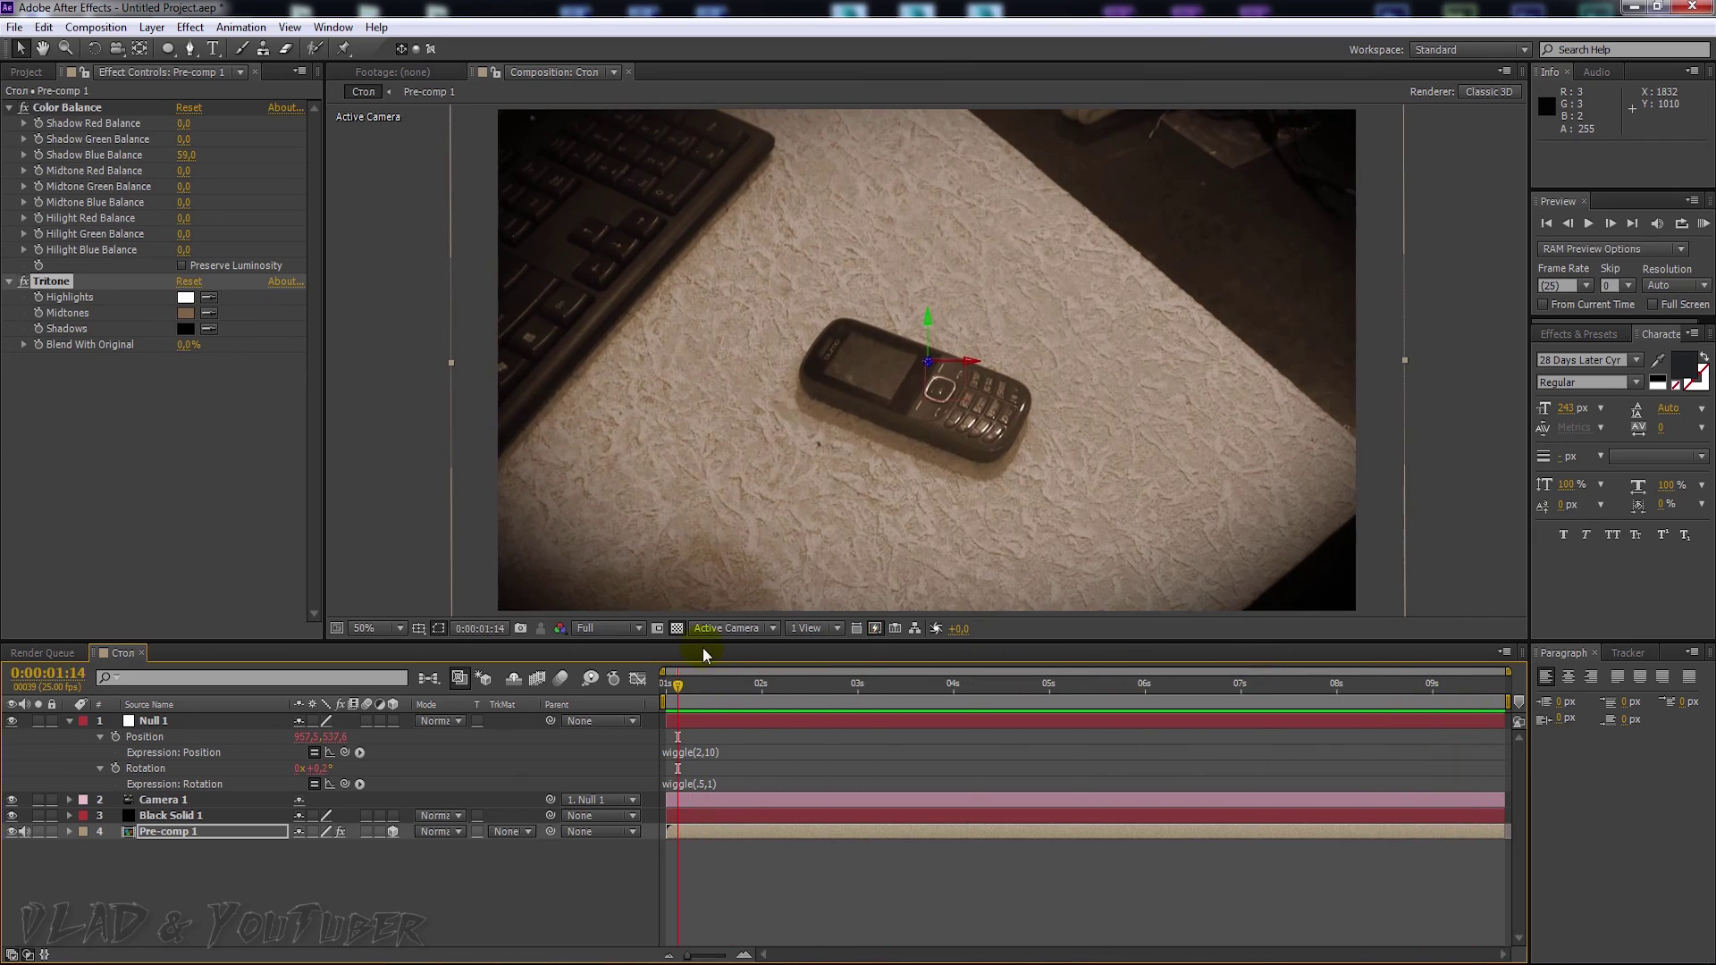